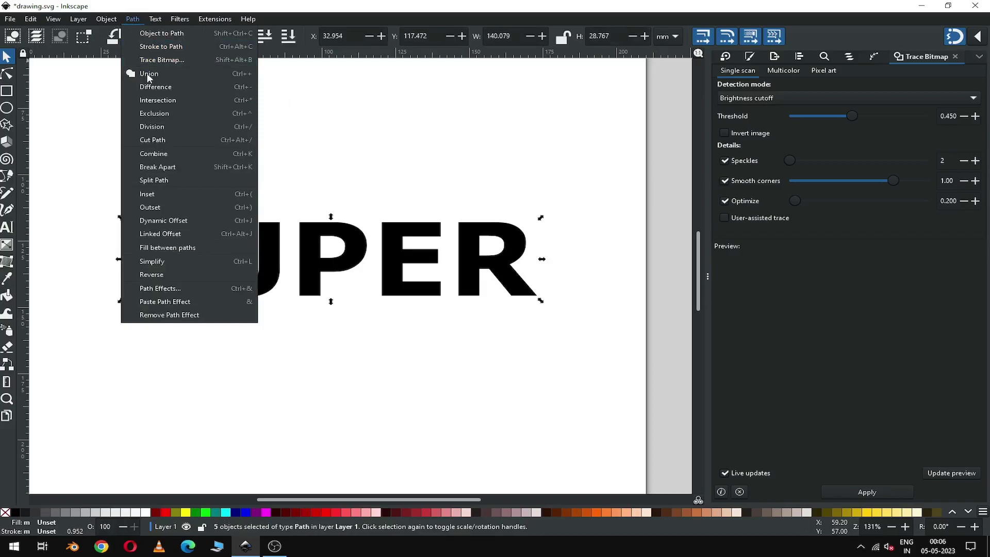
Unite the SUPER letters into one path and apply the Motion extension with length 12.0 and angle 220.0.
left_click(148, 74)
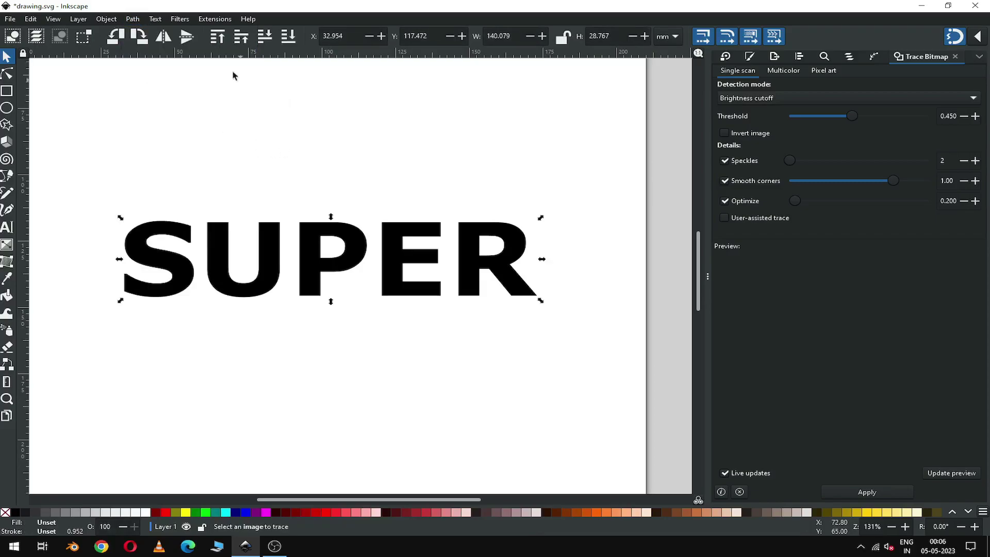
left_click(215, 19)
mouse_move(238, 170)
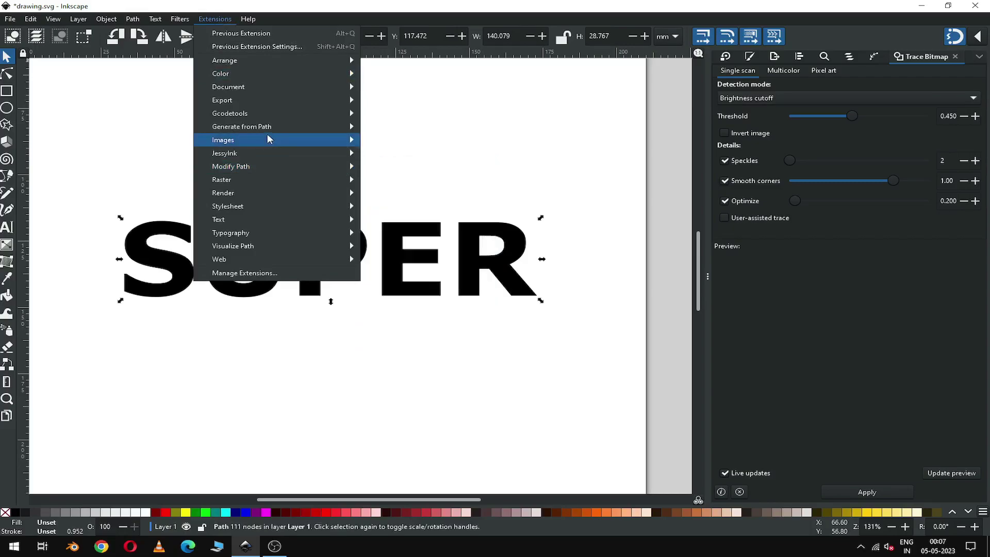
mouse_move(269, 130)
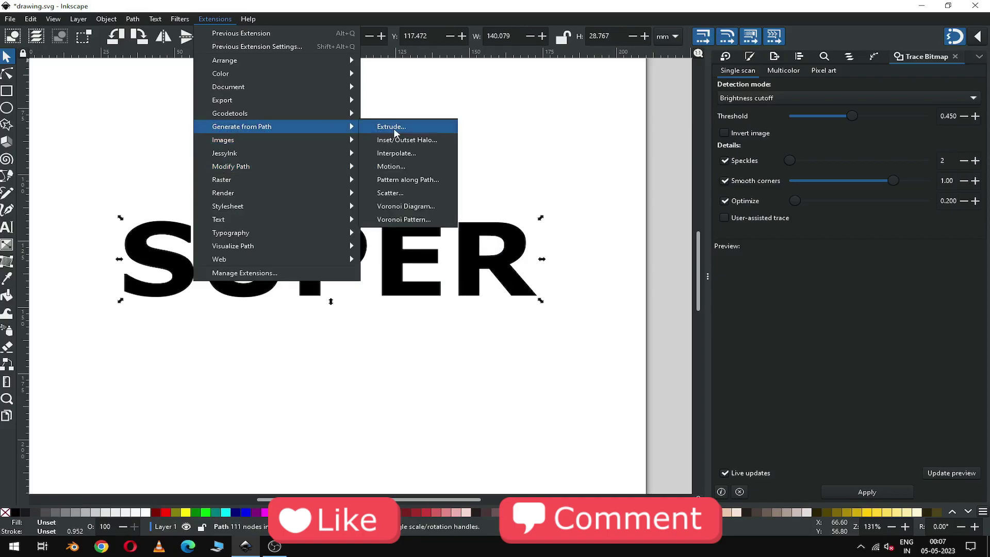
left_click(402, 170)
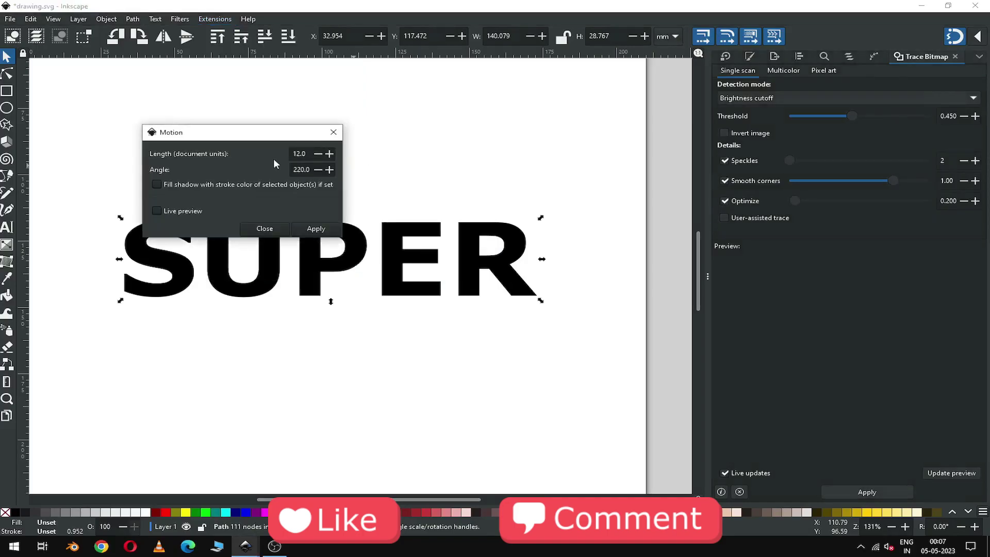
left_click_drag(252, 137, 496, 80)
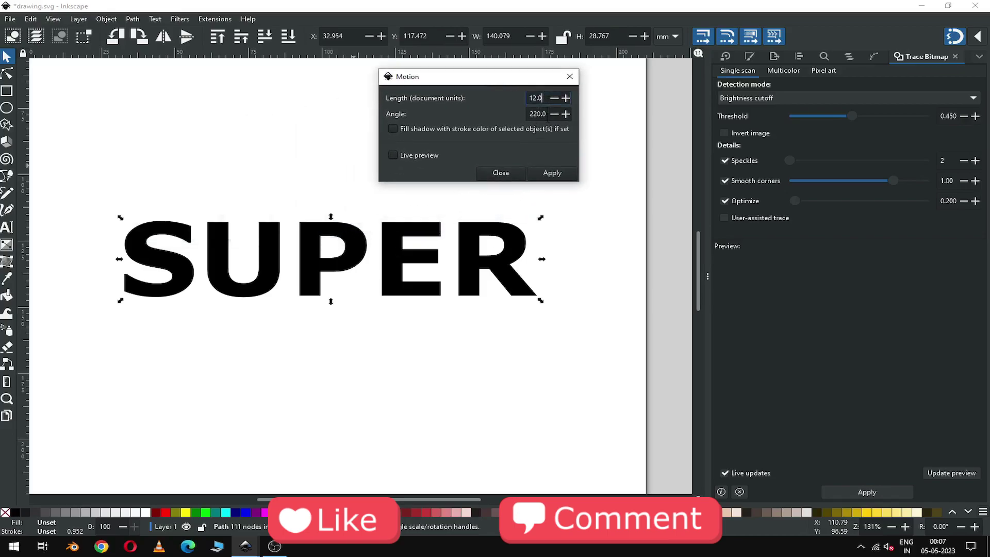
left_click(547, 116)
left_click(393, 155)
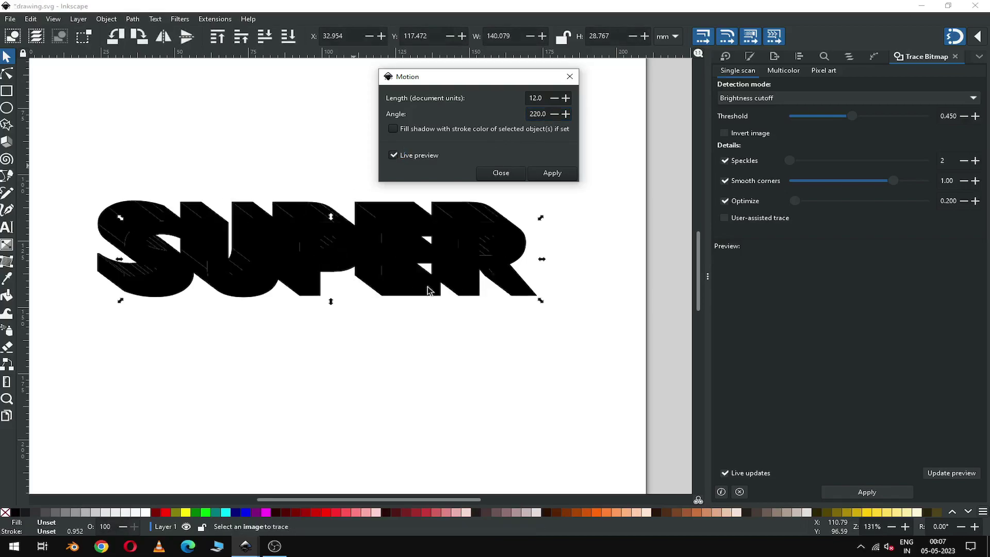
left_click(551, 174)
left_click(496, 173)
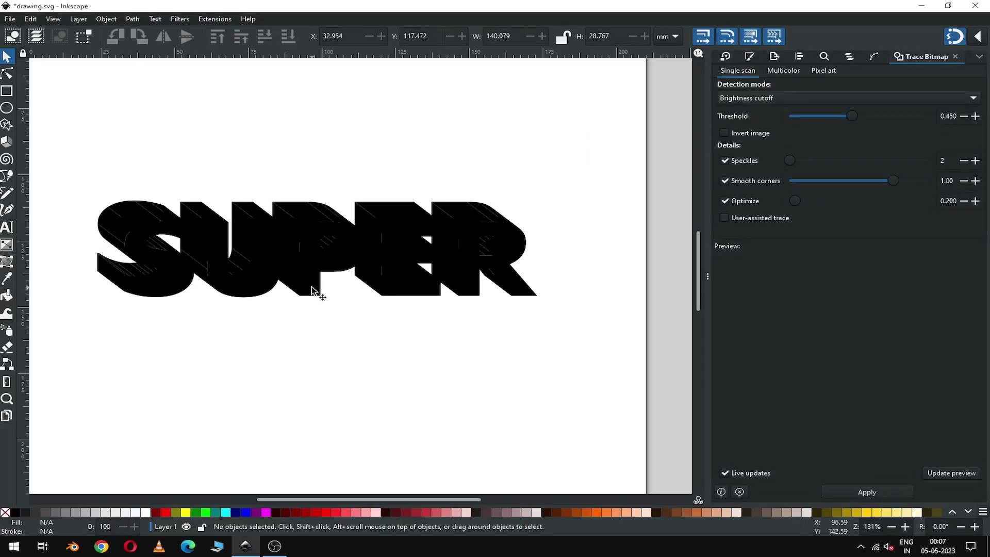
Ungroup the extruded lettering and fill the front SUPER path with red.
left_click(312, 290)
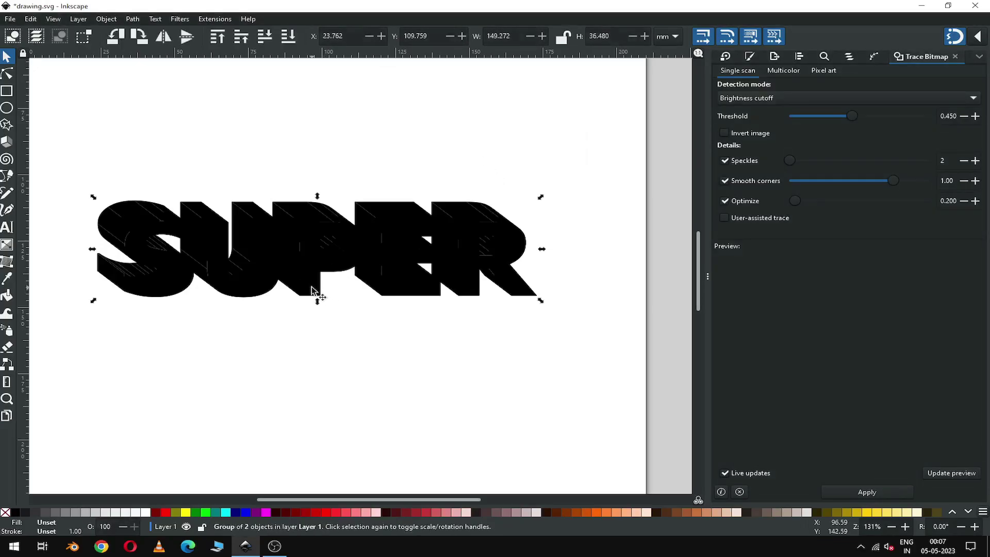
left_click(107, 19)
left_click(122, 127)
key("Escape")
left_click(317, 291)
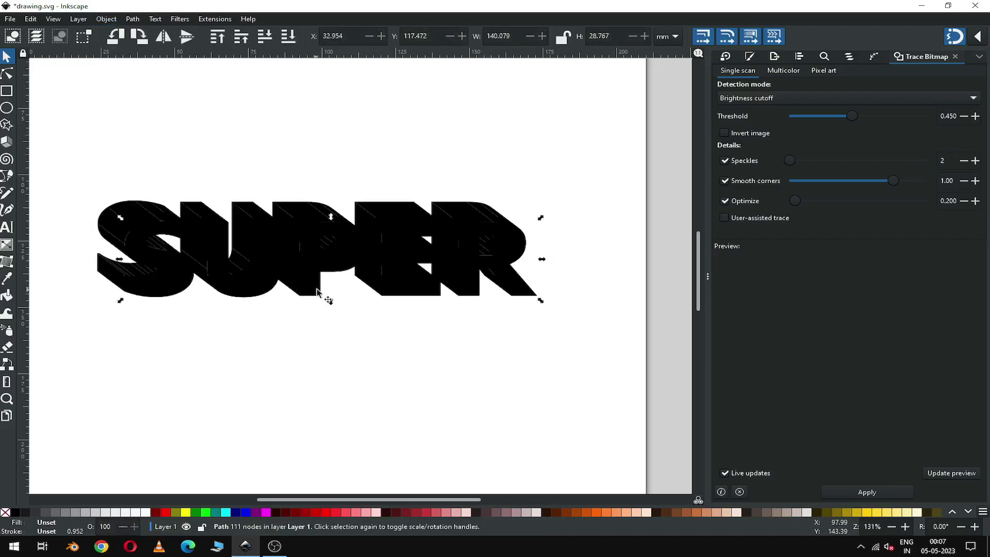
left_click(326, 512)
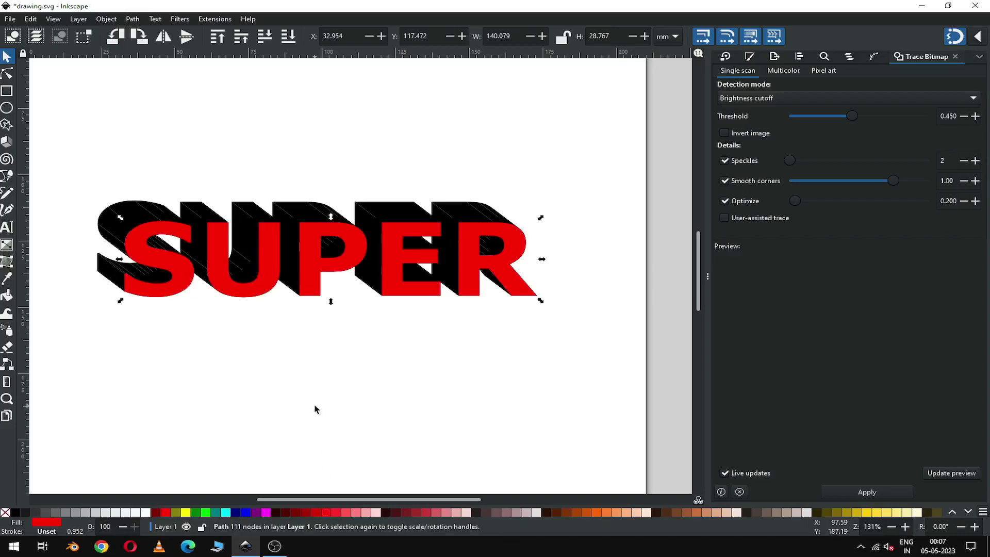
left_click(270, 387)
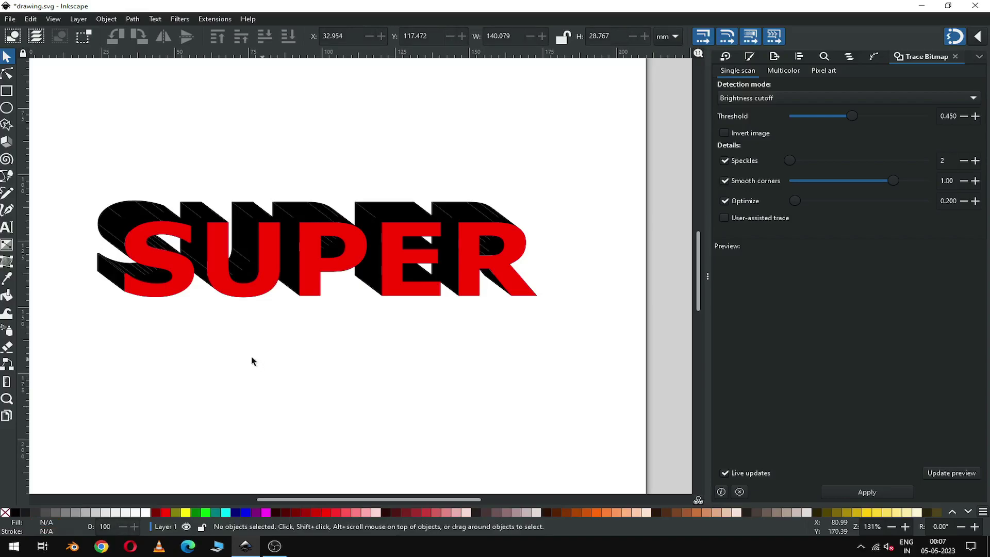
Ungroup the black extrusion behind the red lettering into separate pieces.
left_click(112, 281)
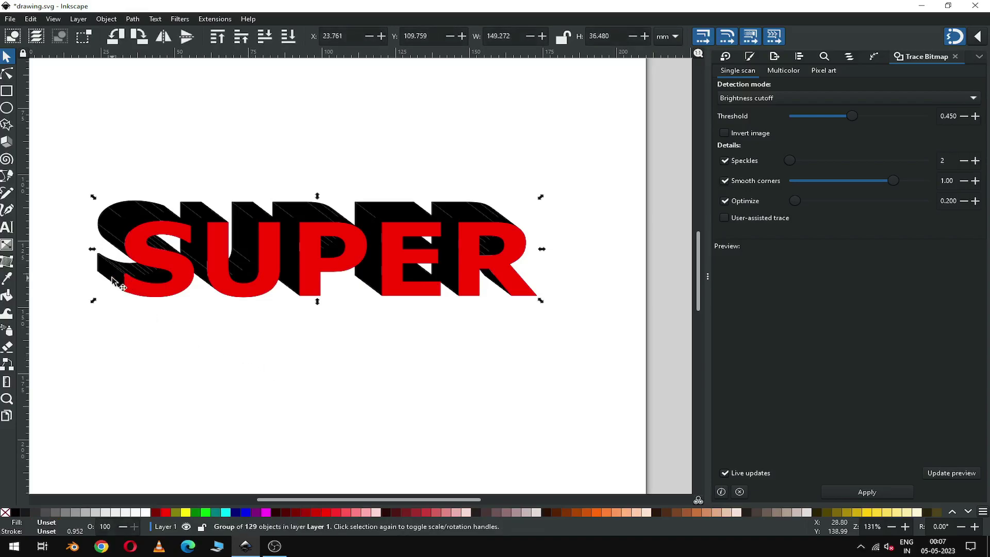
left_click(106, 20)
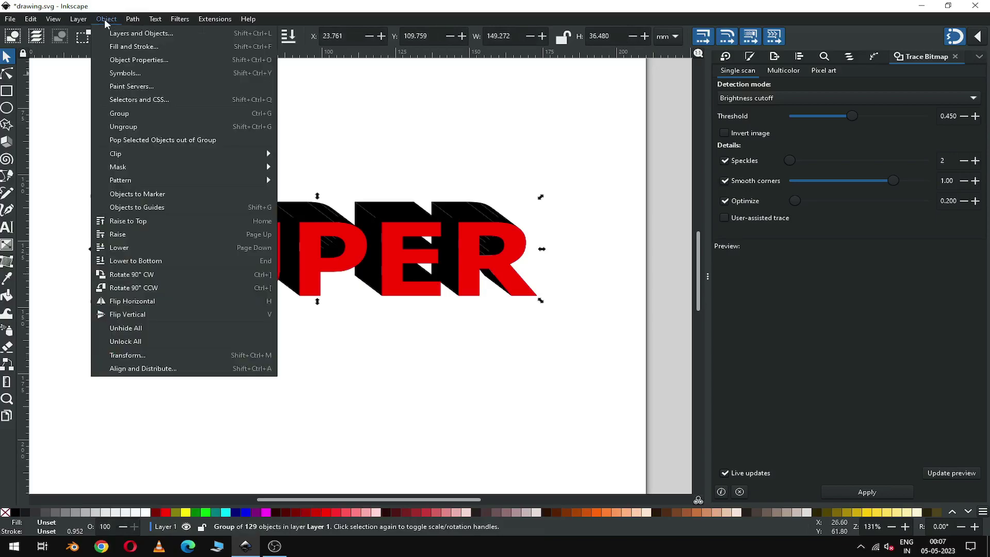
left_click(146, 126)
left_click(209, 143)
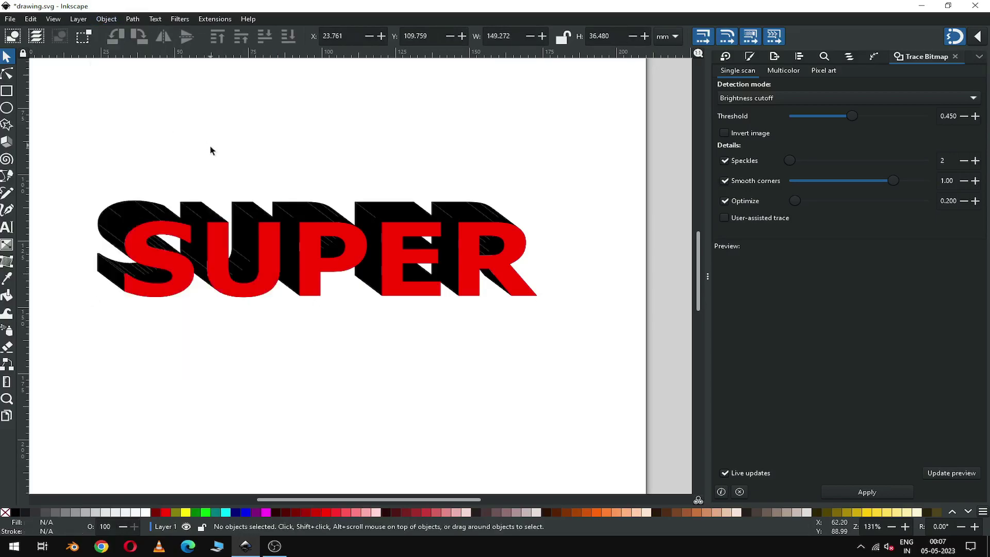
Fill the two top faces of the U and the piece at the S's lower-left end with olive.
left_click(206, 215)
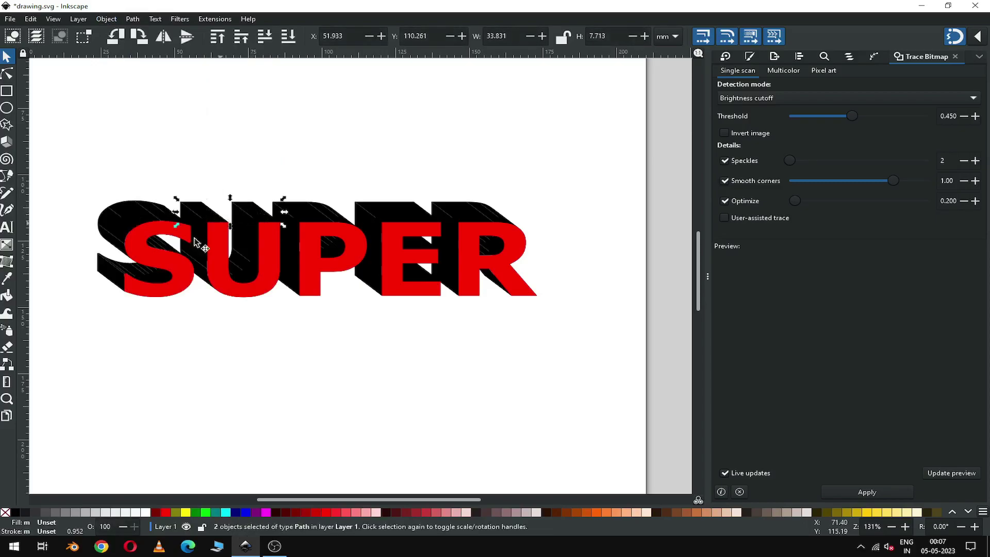
left_click(107, 277, "shift")
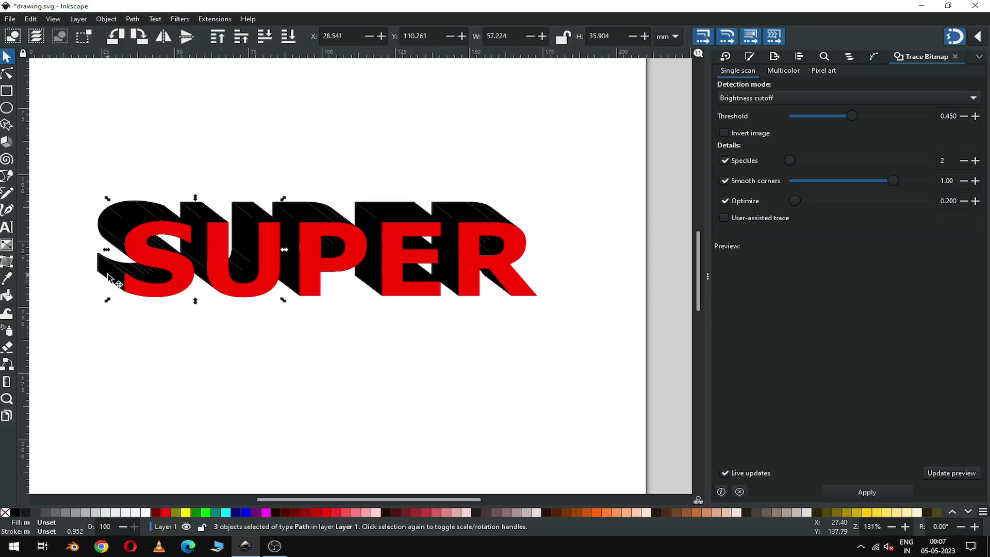
left_click(175, 513)
left_click(130, 327)
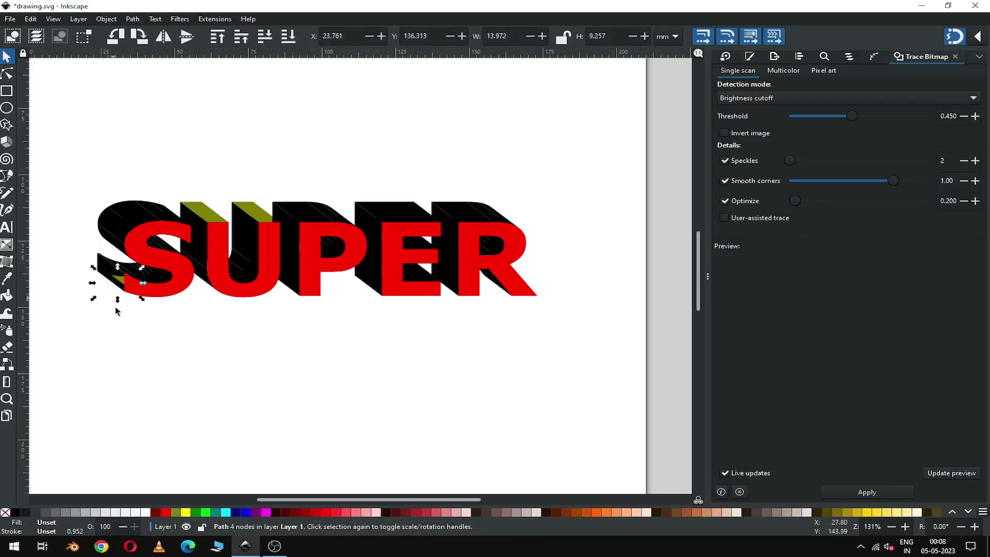
Pull the olive piece out from behind the S's lower-left end and delete it.
key("z")
left_click_drag(81, 241, 196, 316)
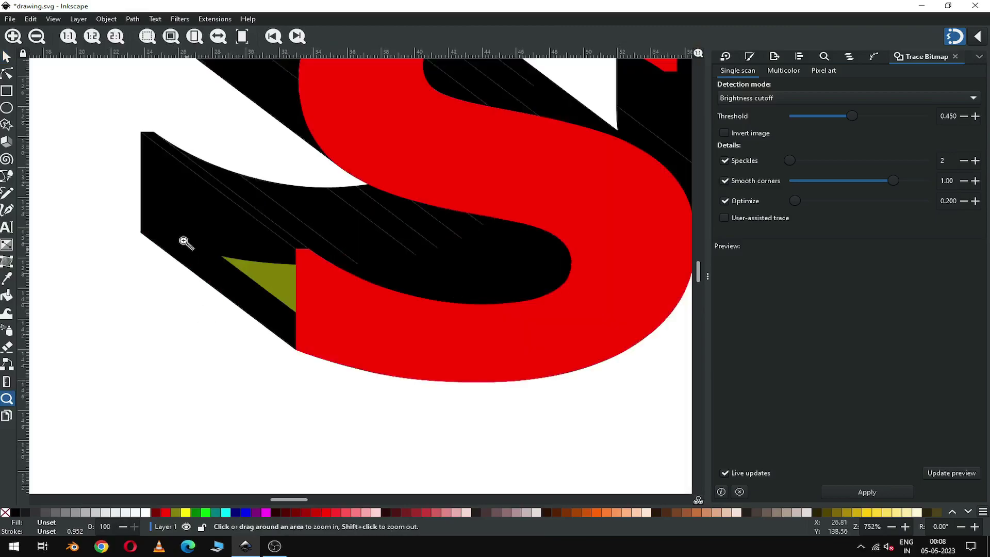
left_click(7, 57)
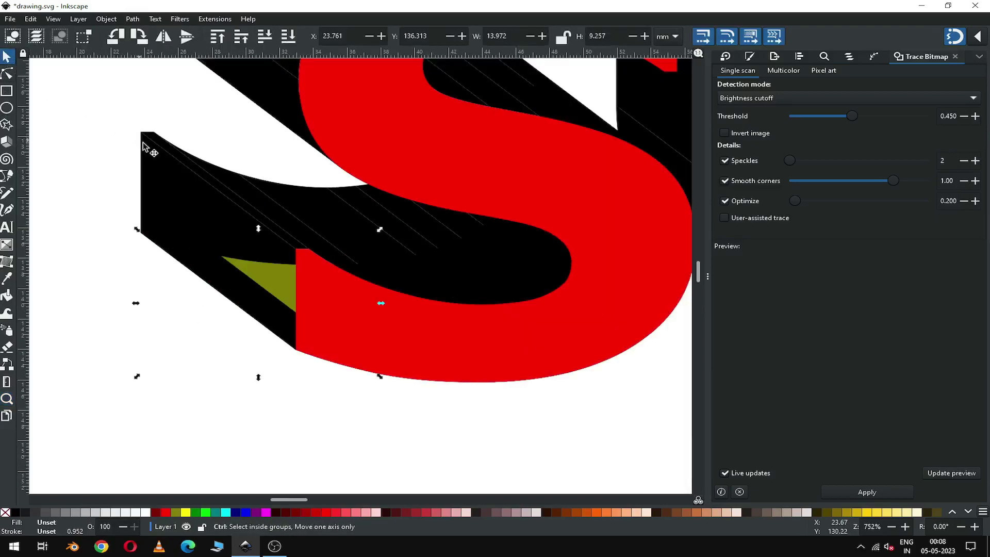
left_click(155, 125)
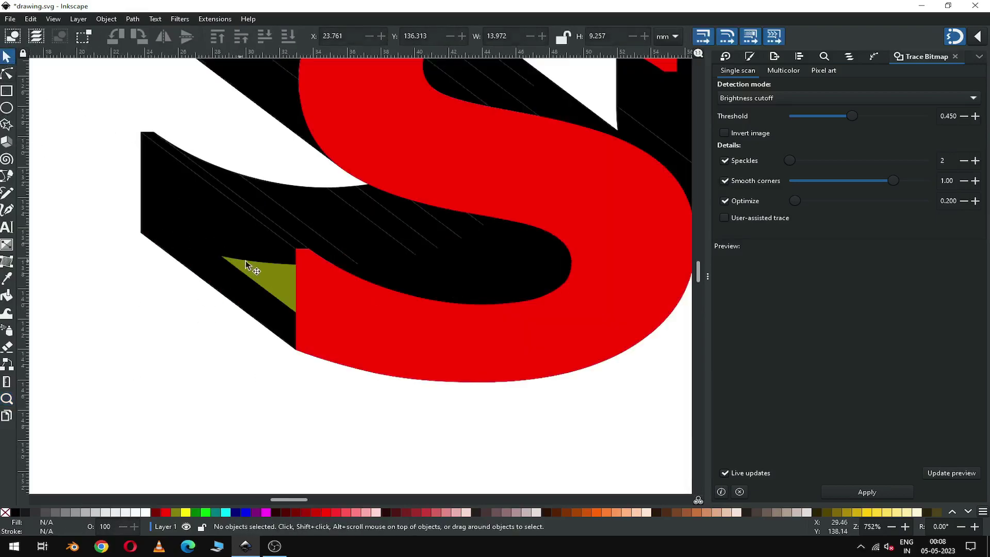
left_click(276, 275)
left_click_drag(277, 275, 130, 379)
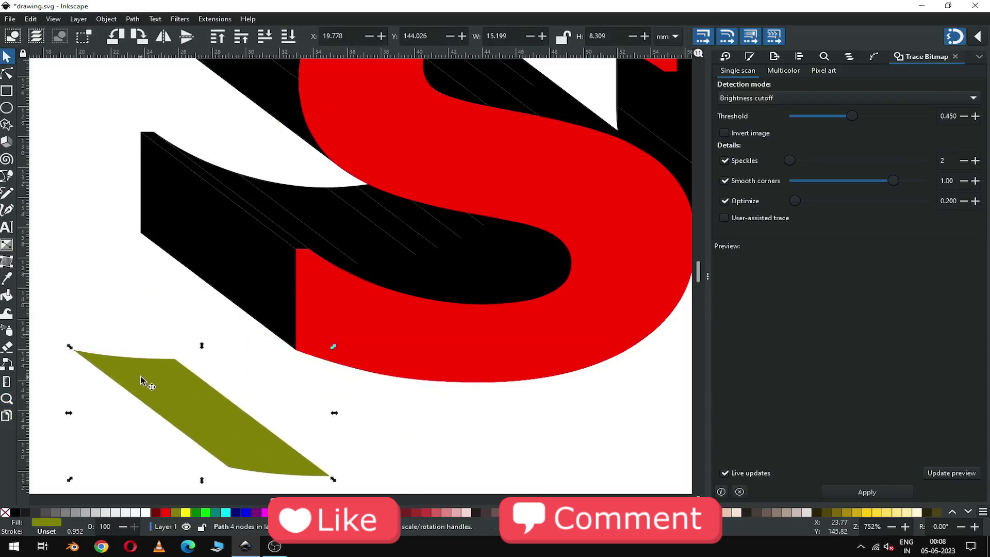
key("Delete")
Fill the next overlapping piece at the S's lower-left end with green, pull it out and delete it.
left_click(224, 272)
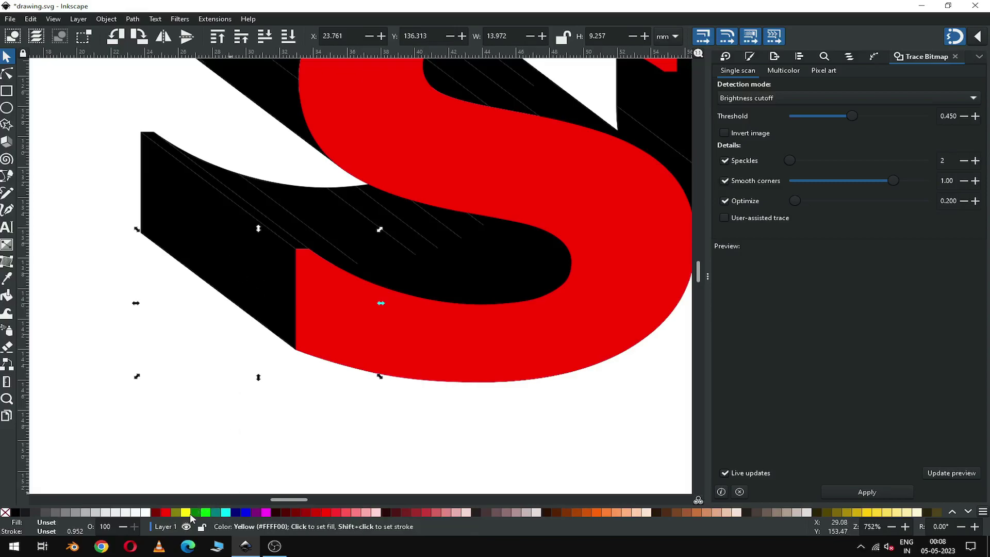
left_click(195, 512)
left_click_drag(239, 296, 199, 368)
key("Delete")
Fill the side face of the S's lower-left end with fuchsia.
left_click(230, 258)
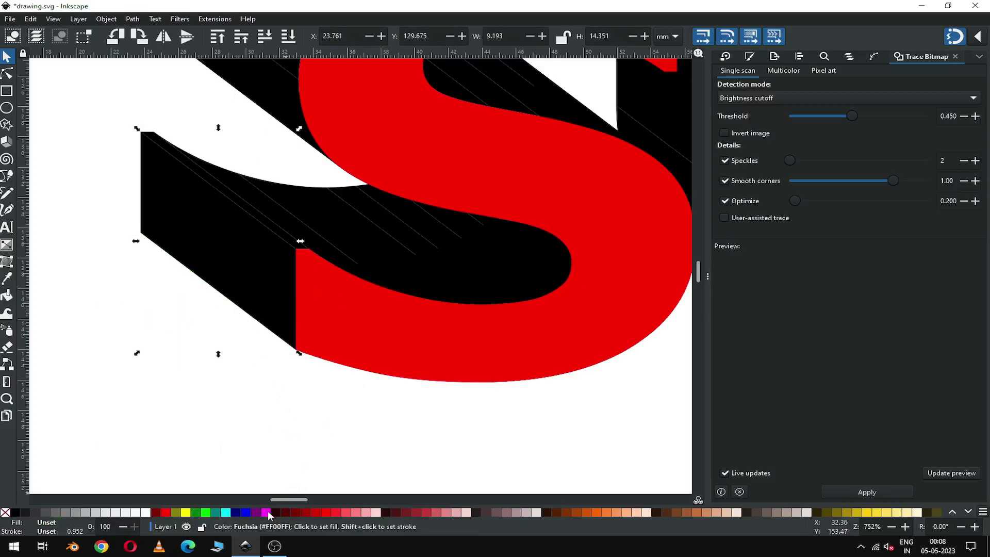
left_click(268, 512)
left_click(267, 435)
scroll(267, 434, "down", 1)
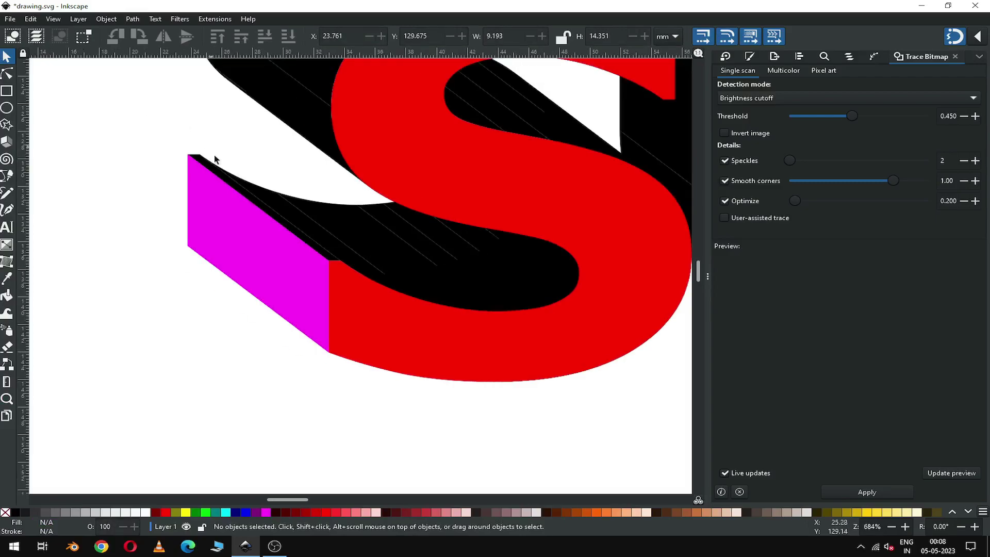
Fill the narrow black strip along the upper edge of the S's fuchsia side face with fuchsia.
left_click(274, 221)
key("z")
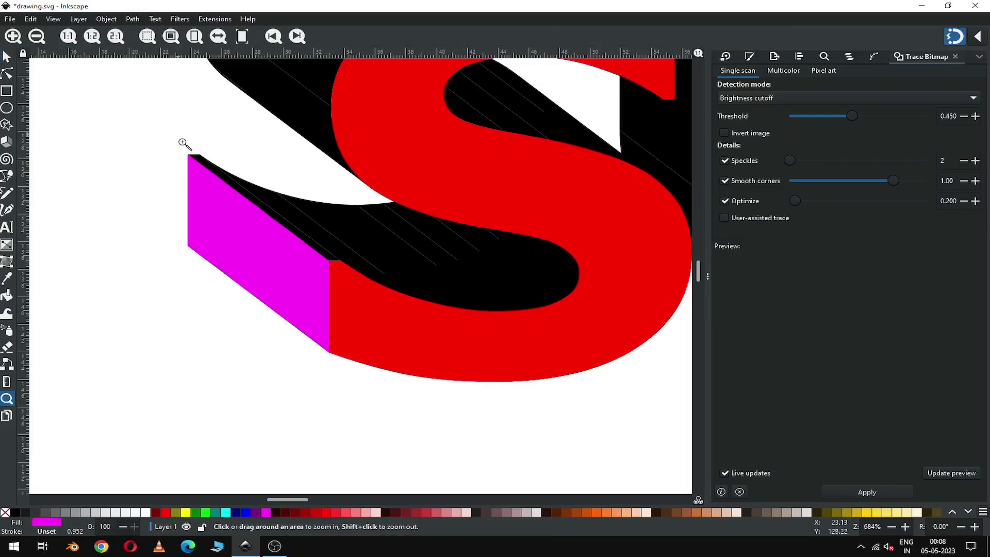
left_click_drag(181, 137, 248, 203)
left_click(7, 57)
left_click(257, 219)
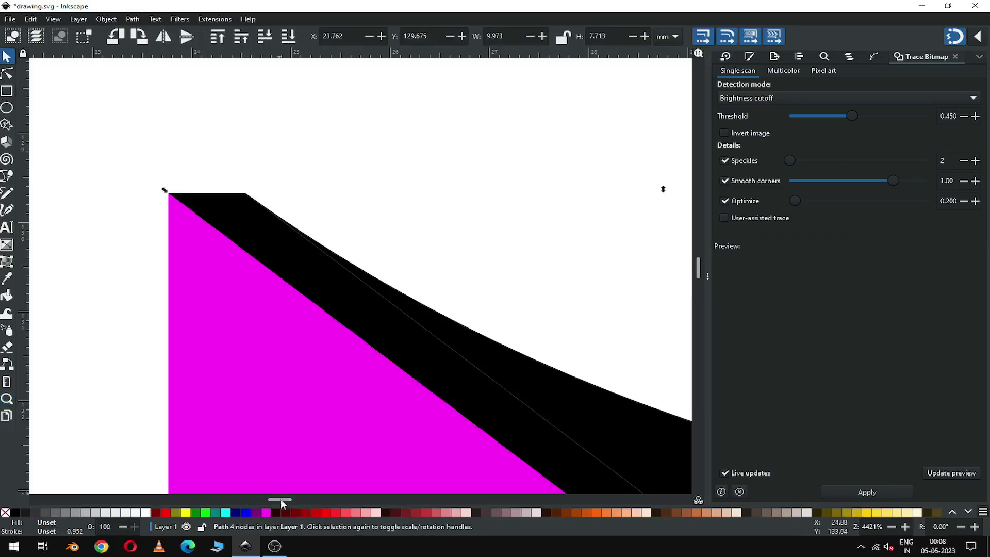
left_click(266, 512)
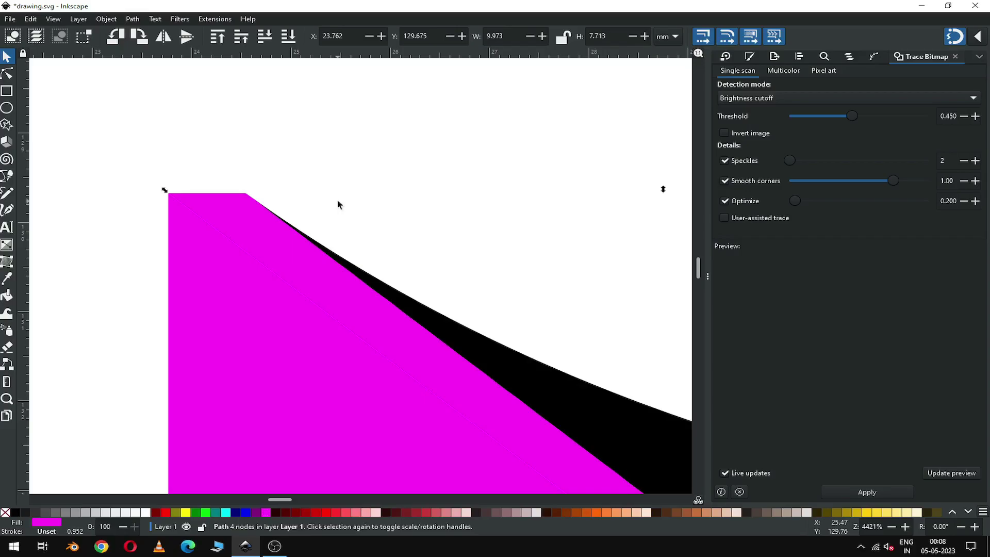
Unite the two fuchsia pieces at the S's lower-left end into one path.
key("minus")
key("minus")
key("minus")
key("minus")
key("minus")
key("minus")
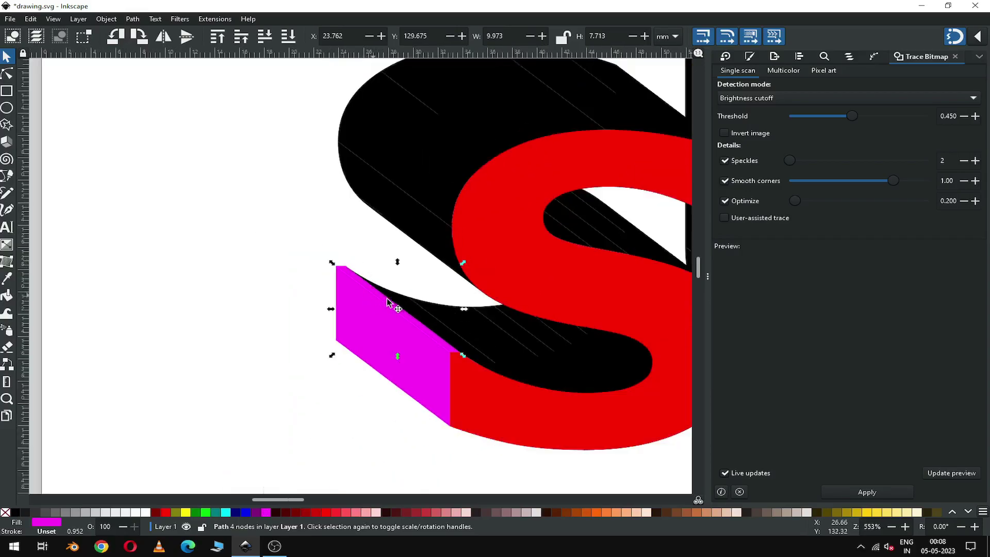
left_click(379, 338, "shift")
left_click(135, 18)
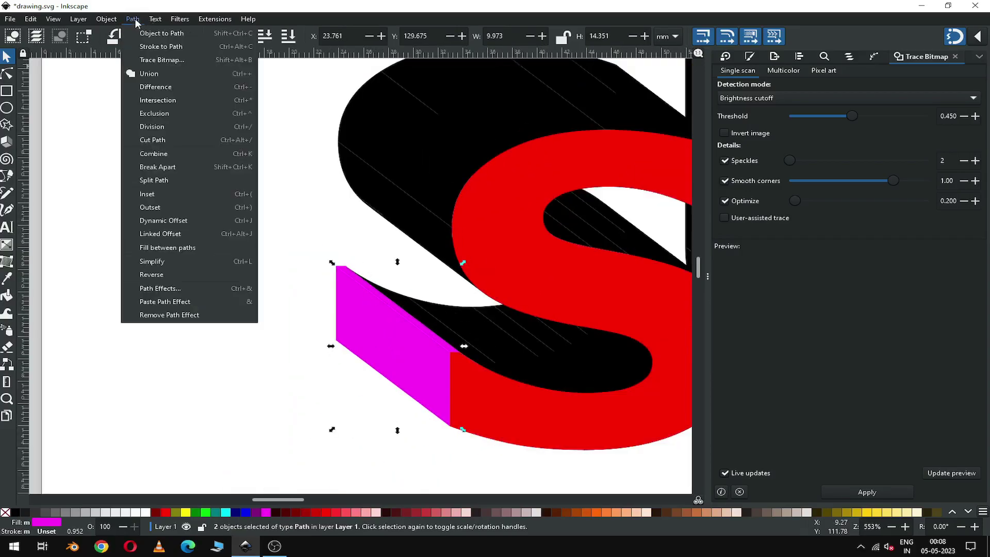
left_click(146, 73)
left_click(201, 206)
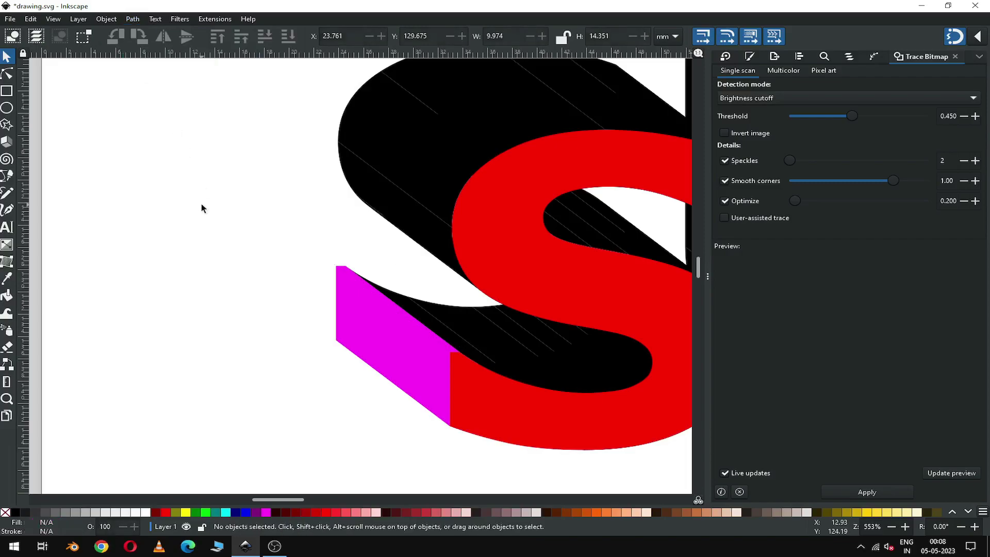
Fill the top extrusion face of the letter P with blue.
key("minus")
key("minus")
key("minus")
key("minus")
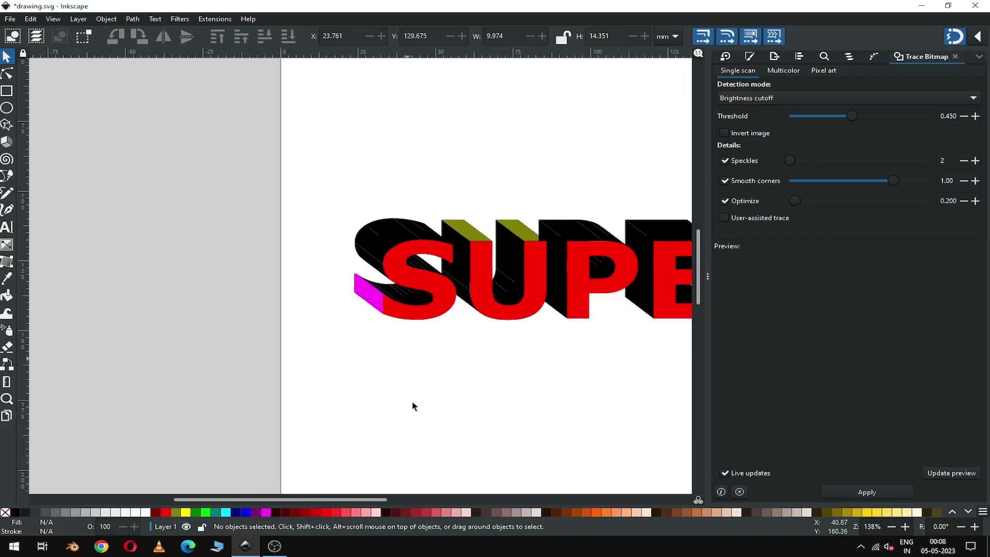
left_click_drag(361, 499, 419, 496)
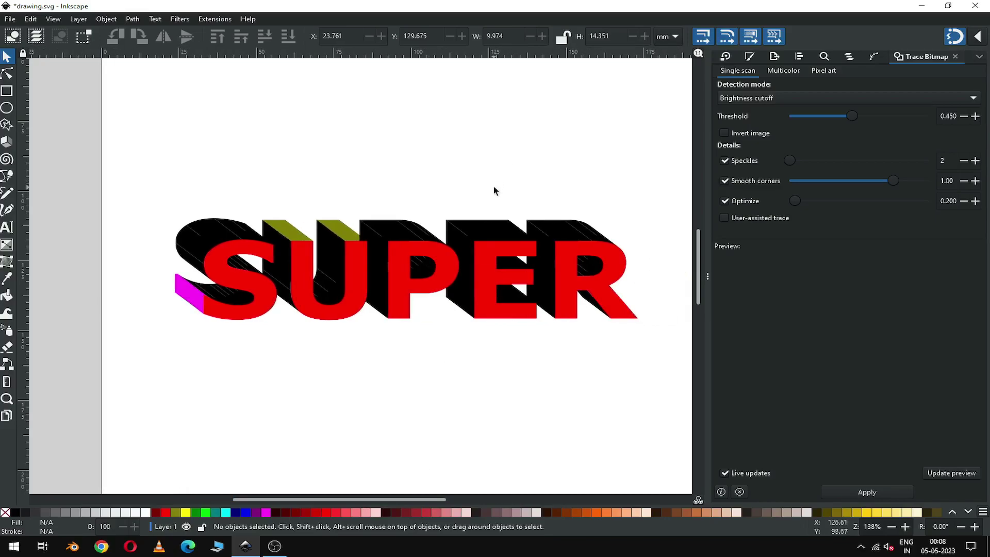
left_click(392, 233)
key("z")
left_click_drag(354, 195, 523, 326)
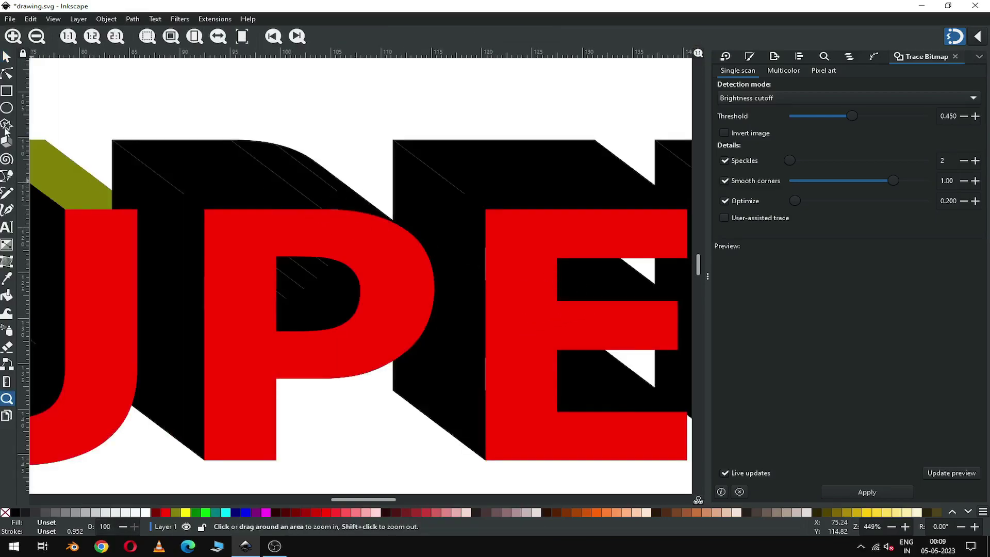
left_click(6, 57)
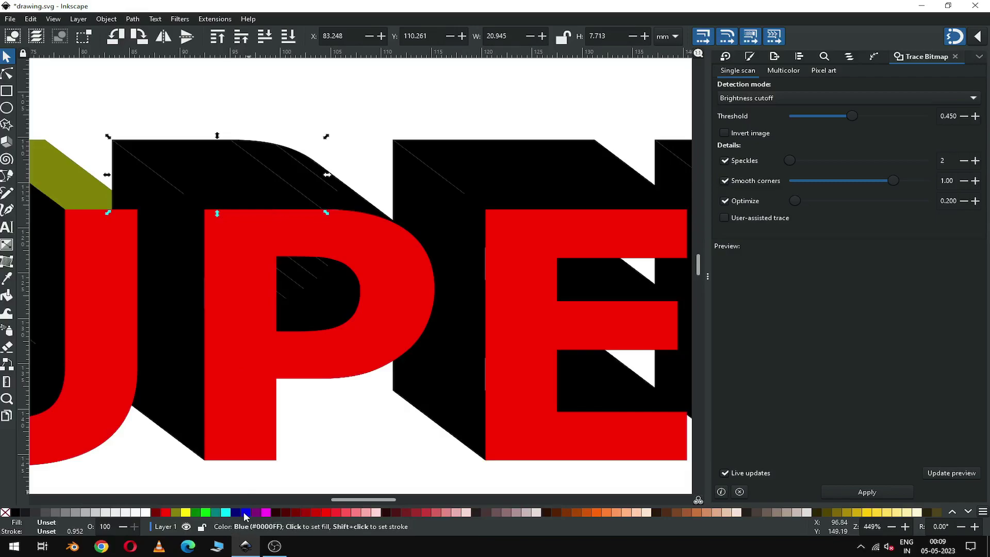
left_click(246, 513)
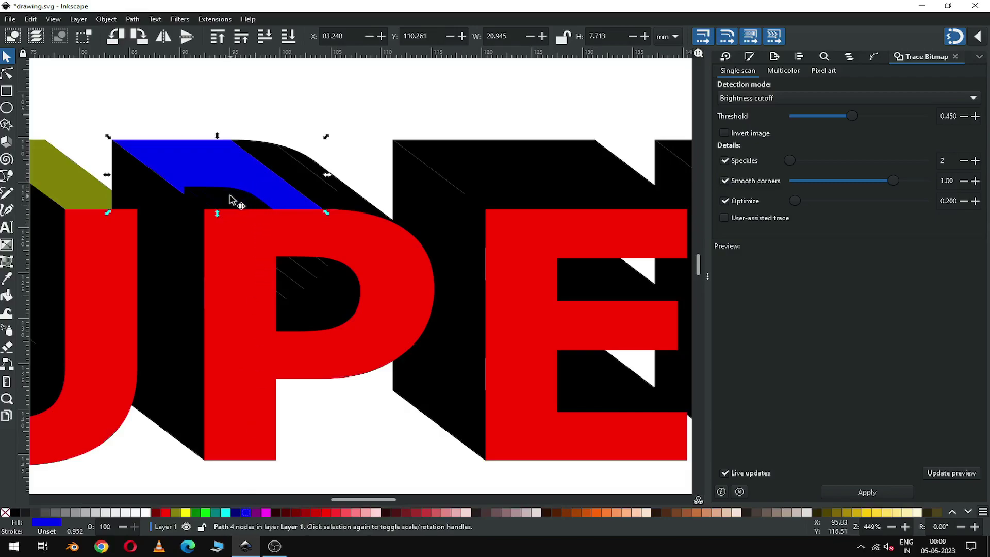
Delete the stray black slivers covering the lower middle part of the P's blue top face.
left_click_drag(232, 198, 328, 108)
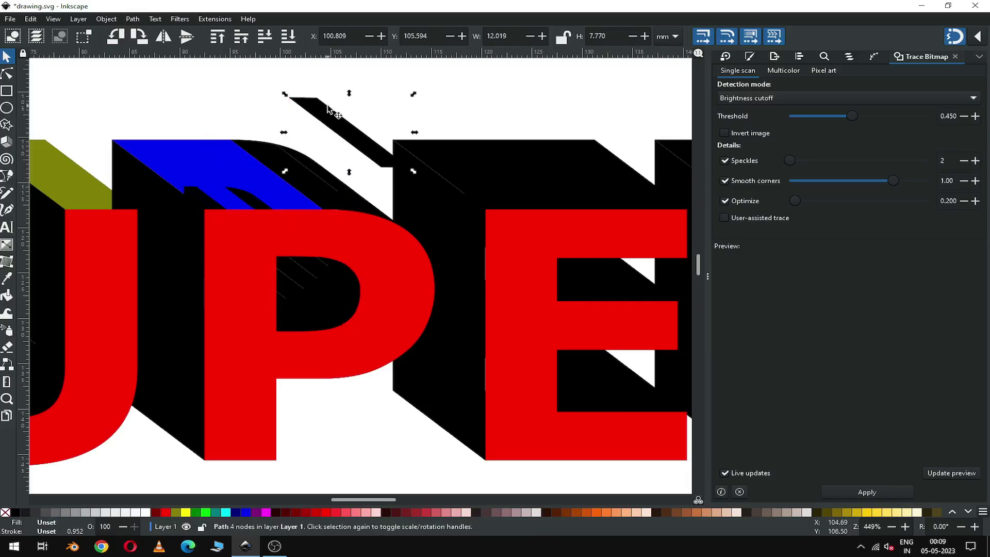
key("Delete")
left_click(247, 195)
left_click_drag(247, 195, 331, 123)
key("Delete")
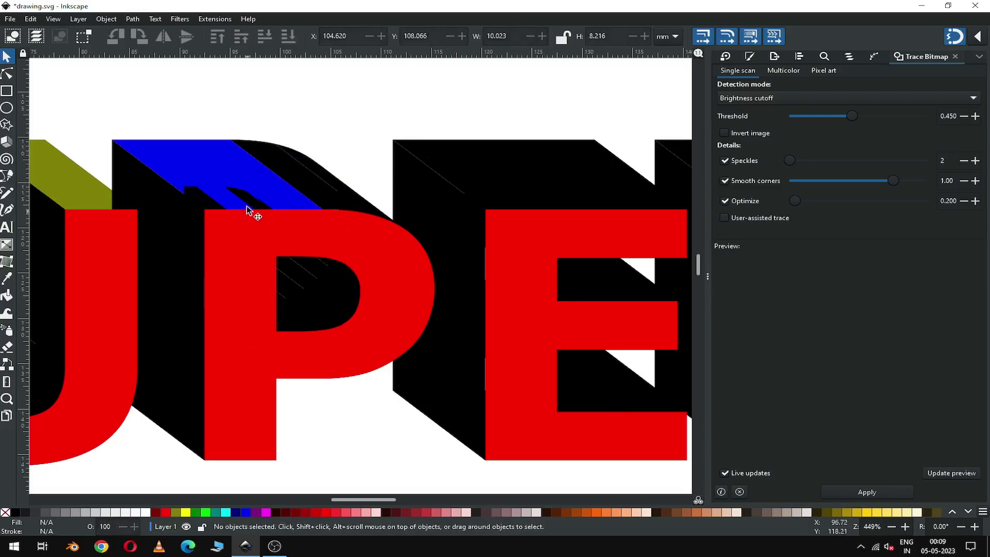
left_click(248, 201)
left_click_drag(254, 203, 299, 115)
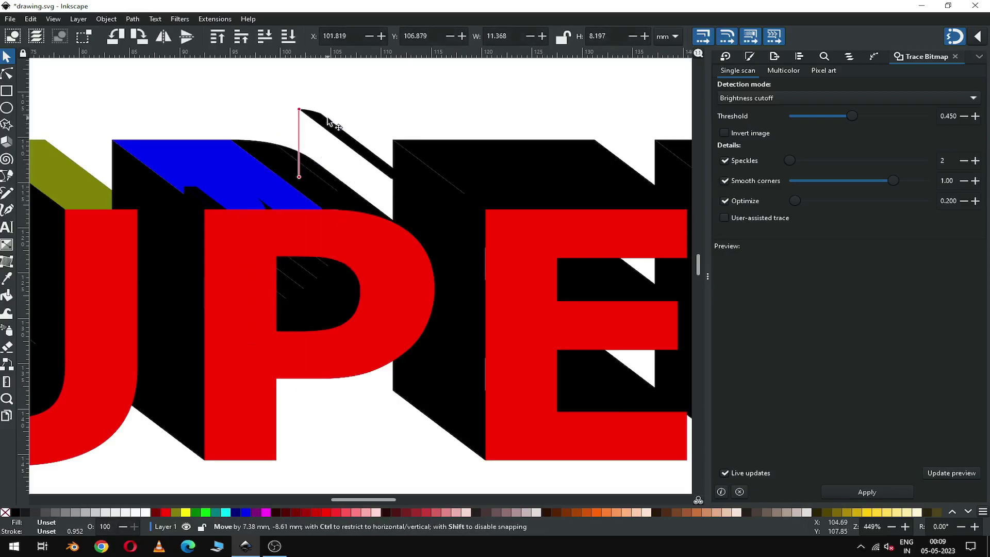
key("Delete")
Delete the stray black slivers covering the lower-left corner of the P's blue top face.
left_click(203, 201)
left_click_drag(204, 200, 320, 121)
key("Delete")
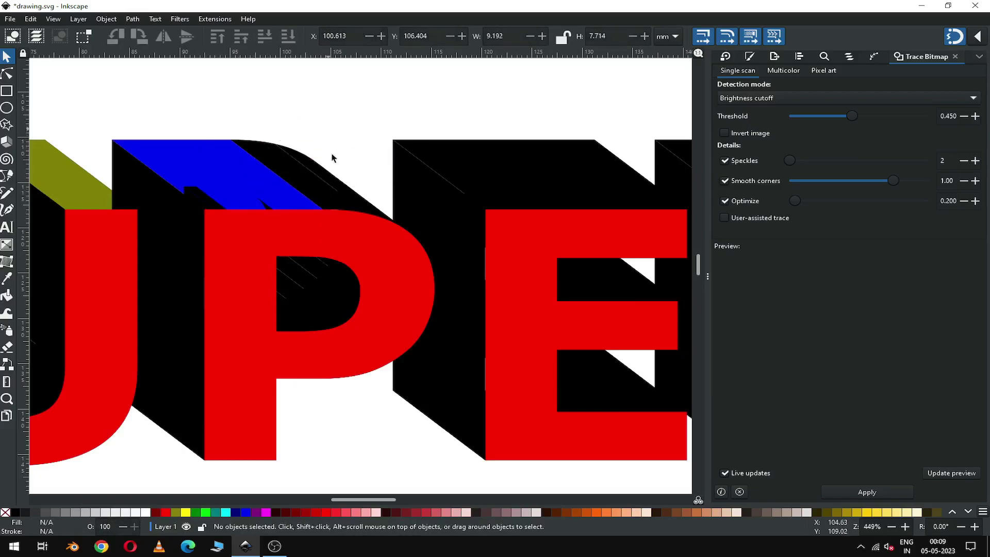
left_click(200, 197)
key("Delete")
left_click(200, 194)
key("Delete")
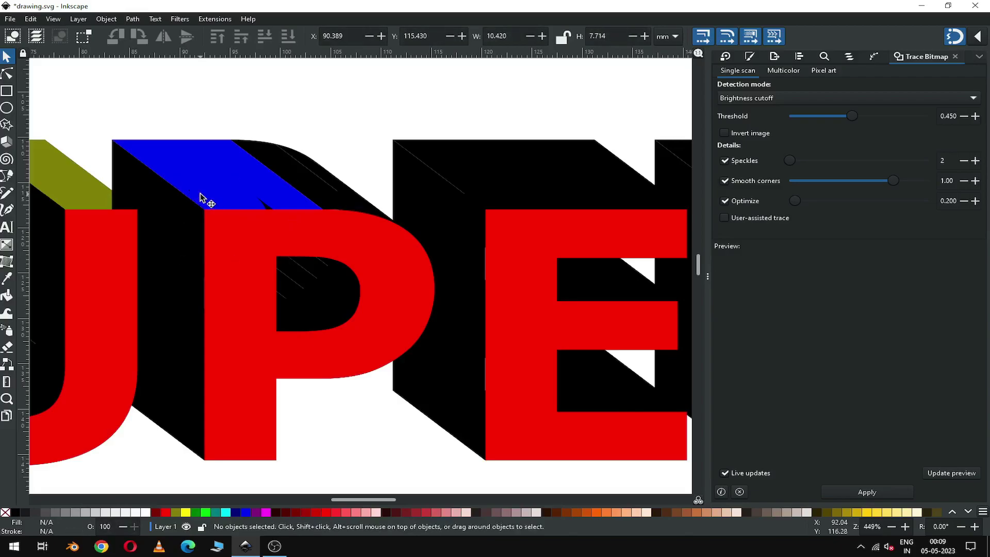
Try to delete the last small black sliver at the lower edge of the P's blue top face.
left_click(263, 206)
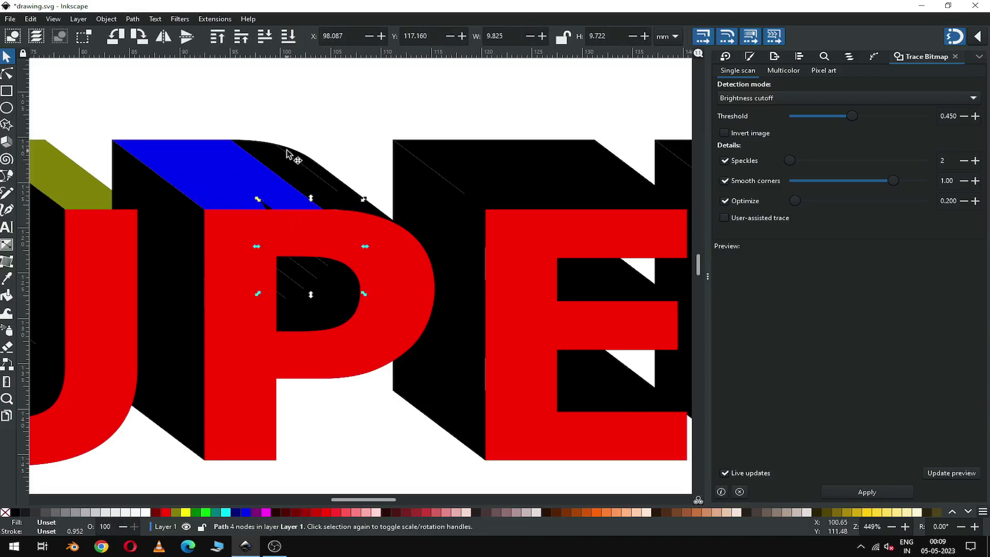
key("Delete")
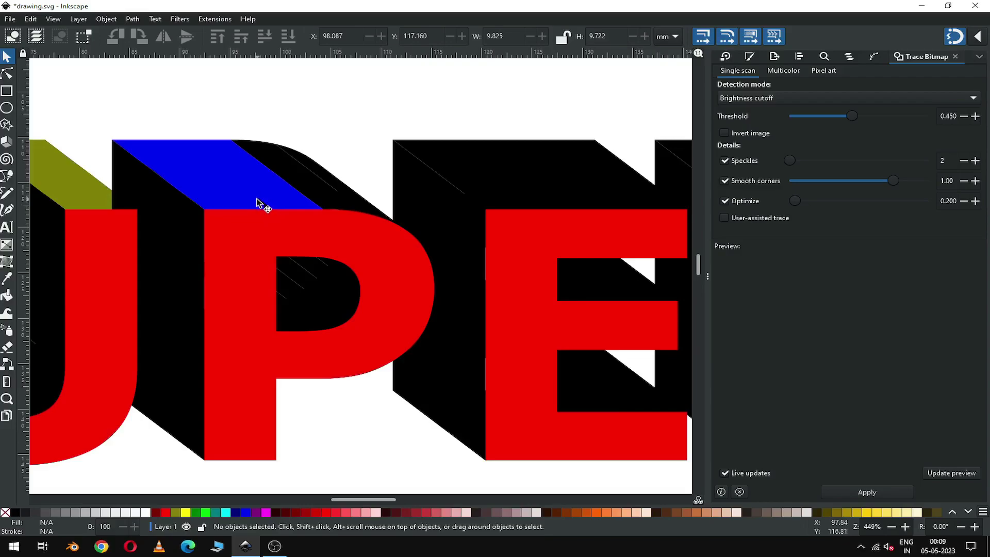
left_click(257, 201)
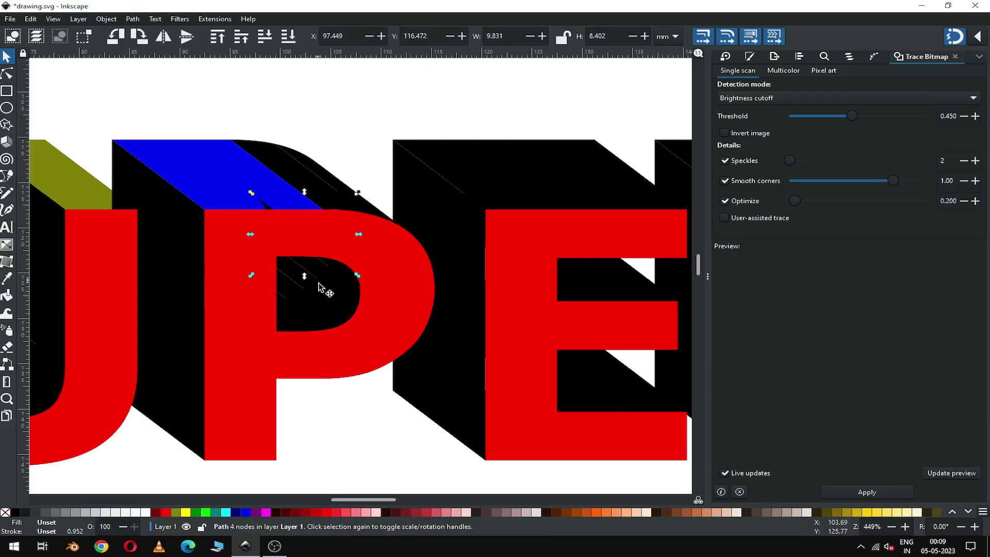
Fill the two black pieces of the P's curved top extrusion face with fuchsia.
left_click(325, 196)
left_click(325, 169, "shift")
left_click(266, 513)
Try to unite the pieces of the P's fuchsia curved face, and undo the test move of the result.
key("z")
left_click_drag(293, 148, 414, 239)
left_click(7, 57)
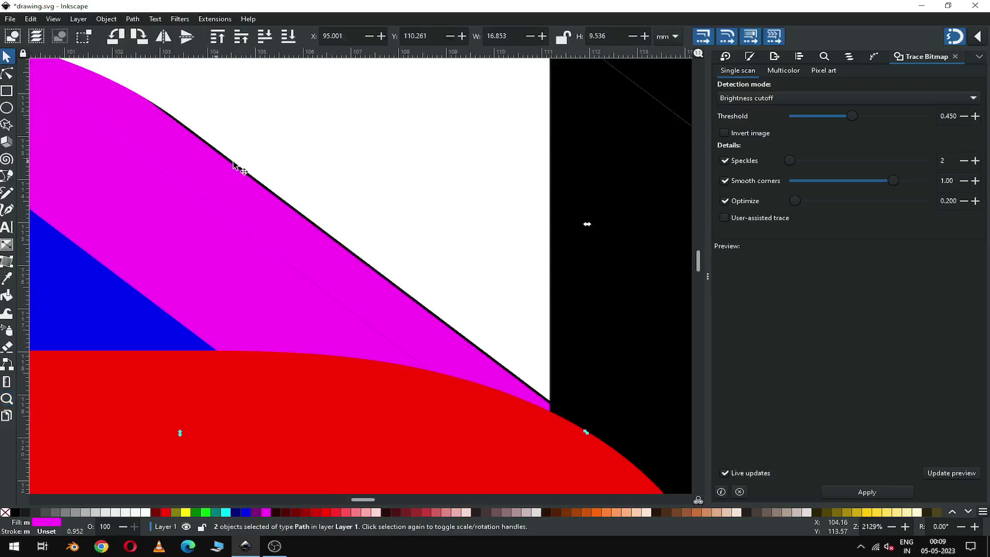
left_click(243, 170)
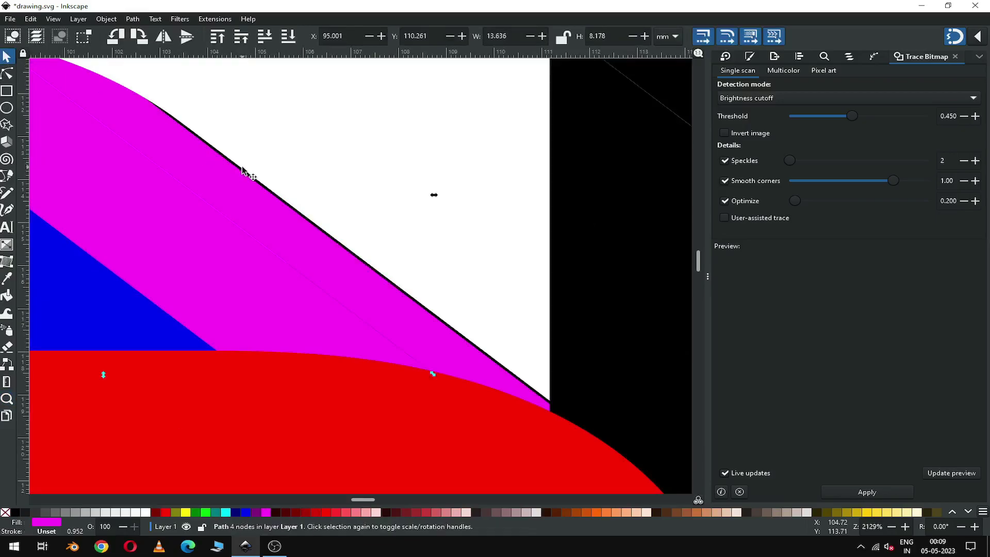
key("minus")
key("minus")
key("minus")
key("minus")
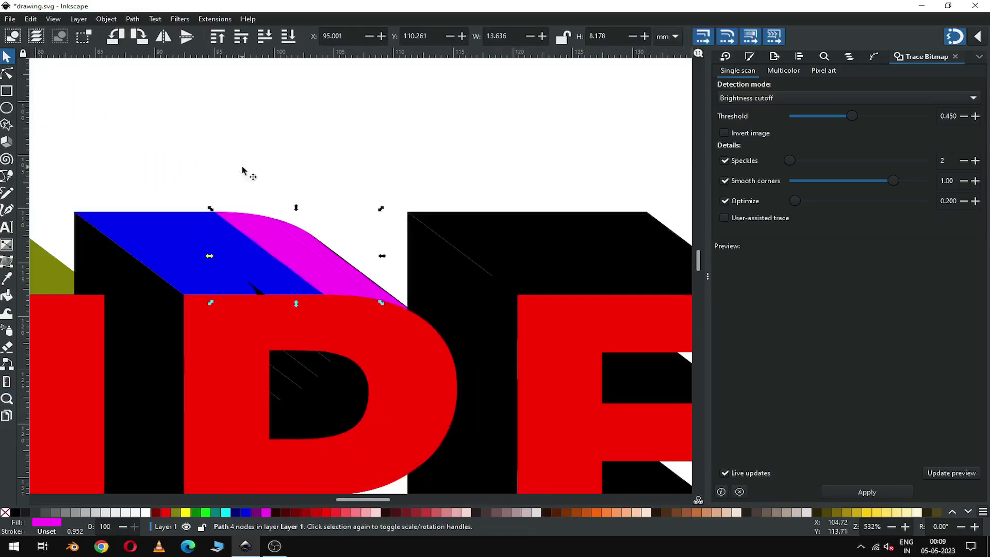
left_click(133, 19)
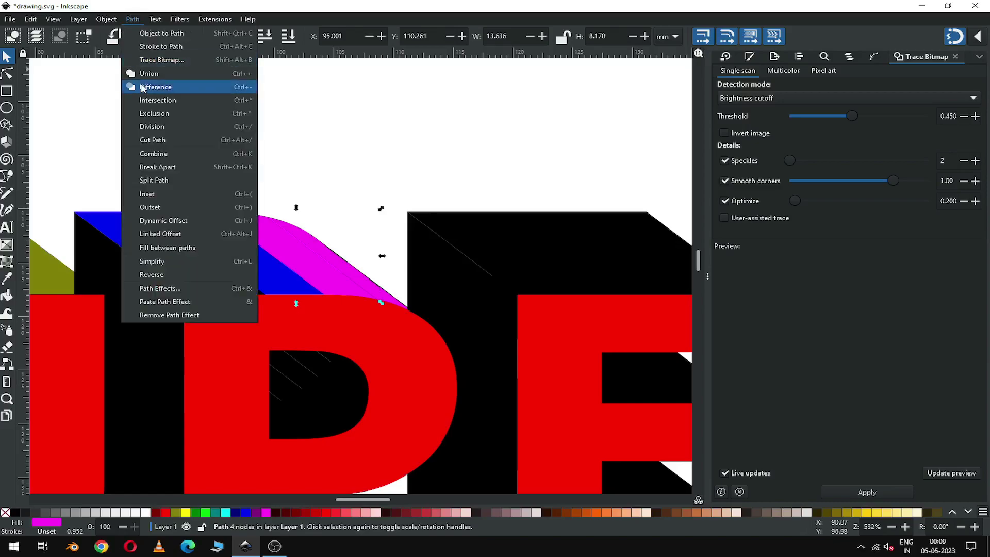
left_click(143, 76)
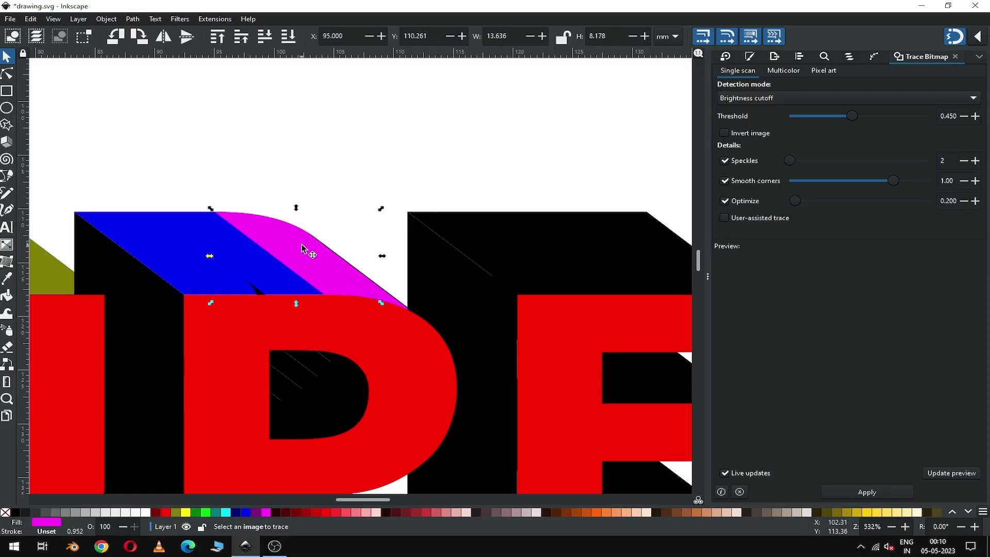
left_click_drag(302, 249, 292, 204)
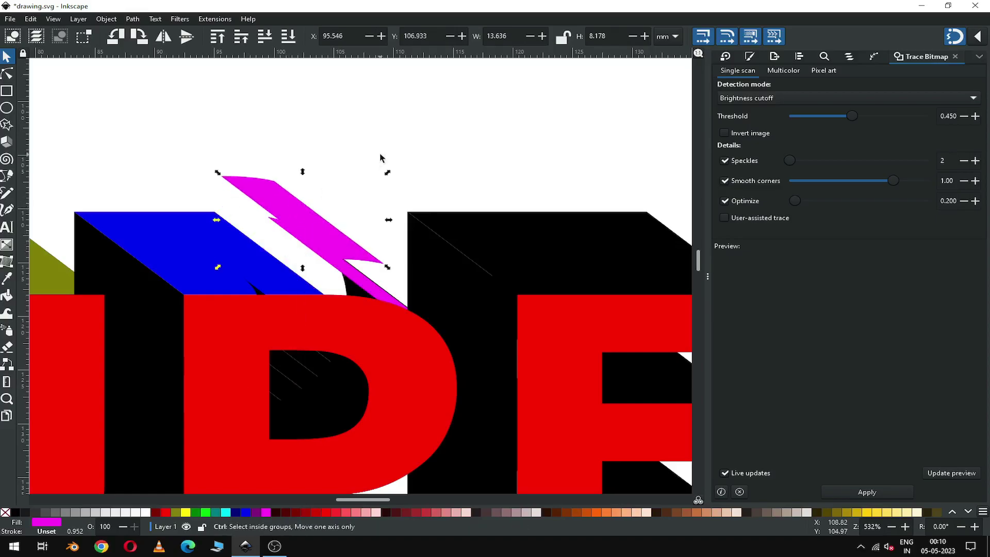
key("ctrl+z")
Unite the two fuchsia pieces of the P's curved top face into one path.
left_click(344, 192)
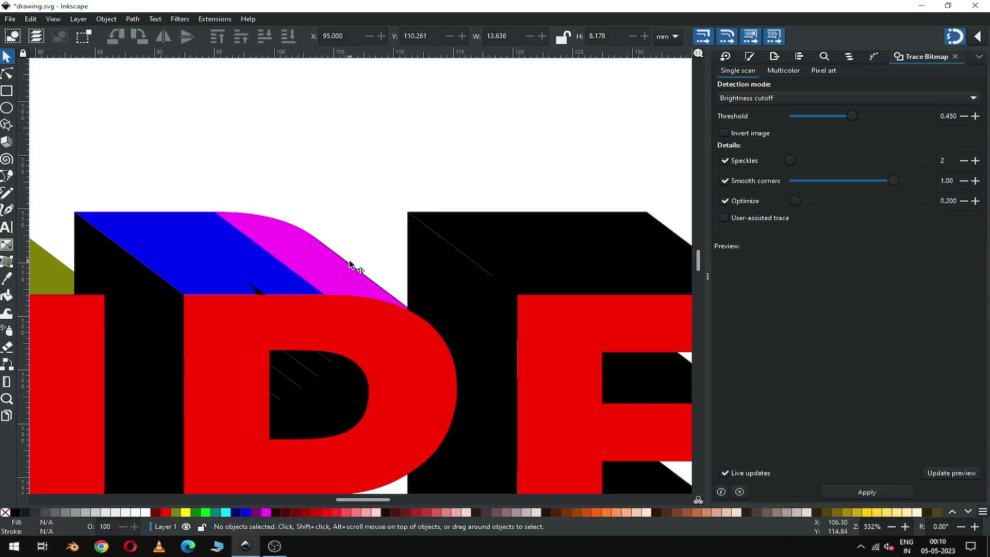
left_click(350, 264)
left_click(310, 265, "shift")
left_click(132, 19)
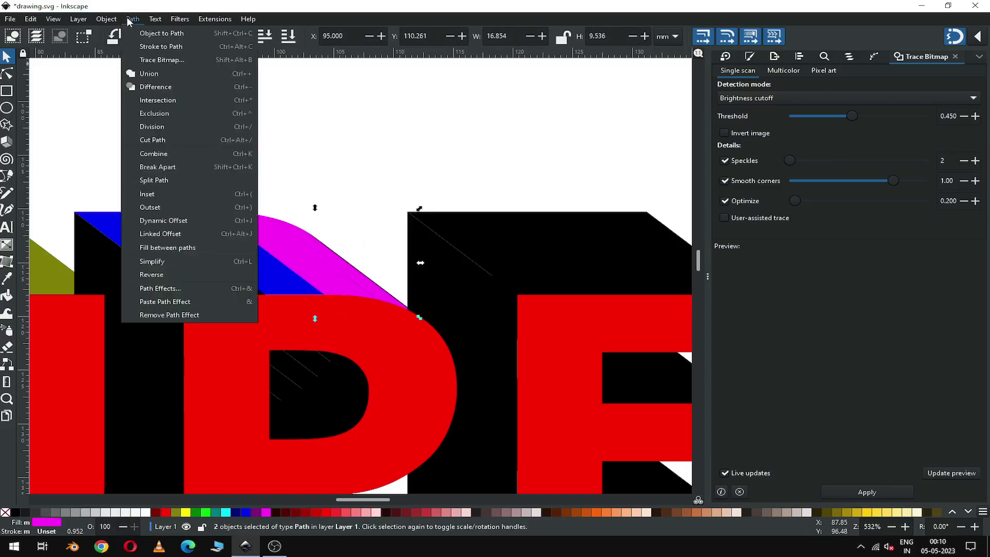
left_click(155, 71)
left_click(344, 230)
Unite the thin black strip along the P's curved edge with the fuchsia face and fill the result with fuchsia.
left_click_drag(279, 191, 437, 333)
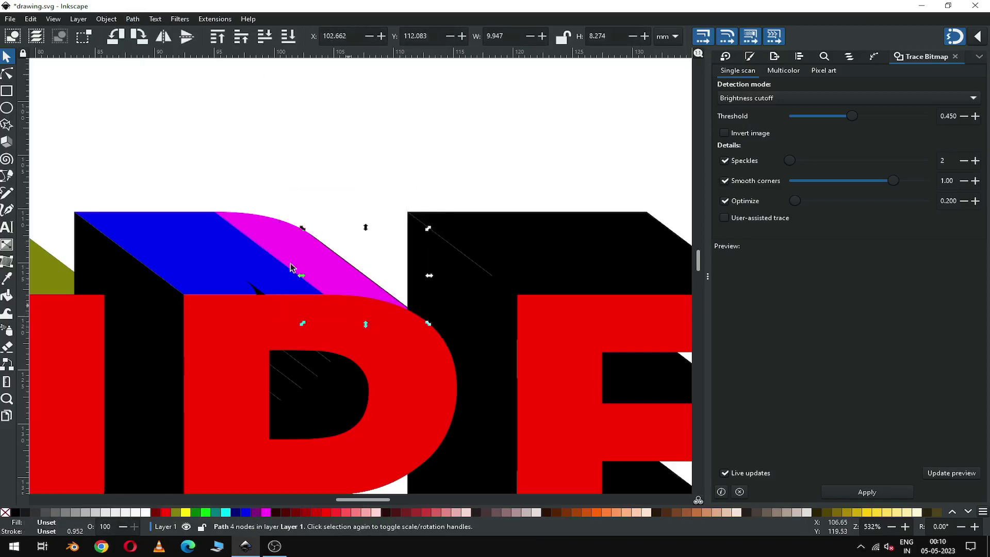
left_click(274, 237, "shift")
left_click(130, 23)
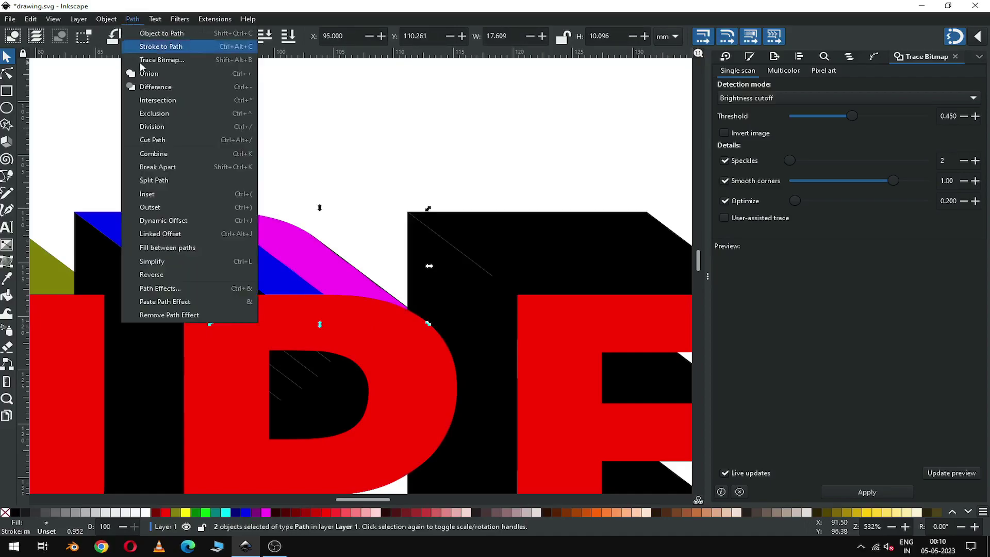
left_click(146, 79)
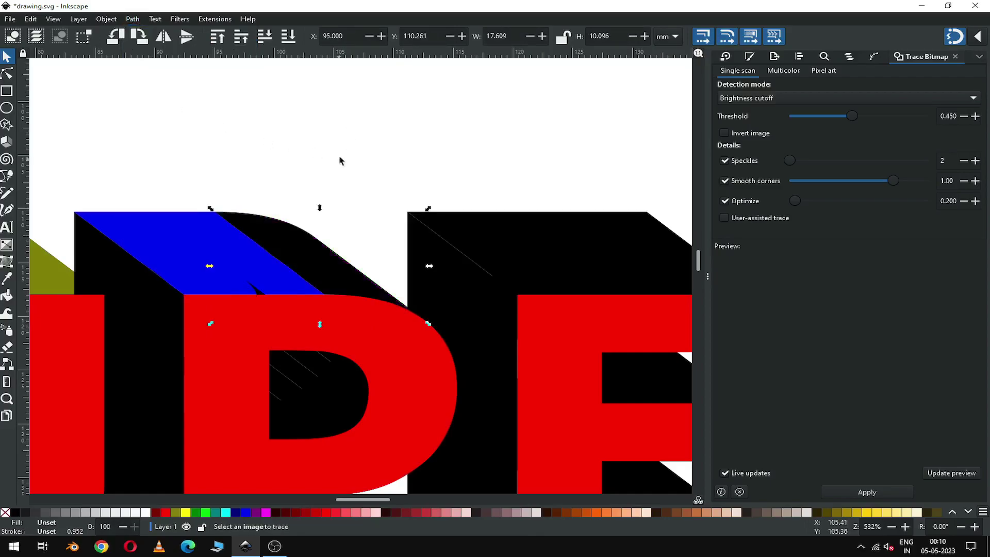
left_click(265, 512)
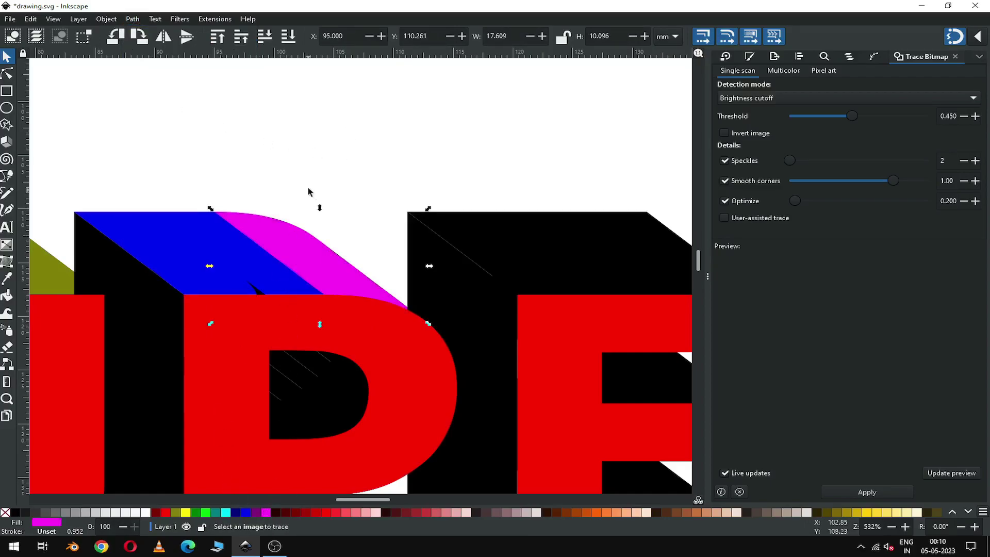
left_click(311, 173)
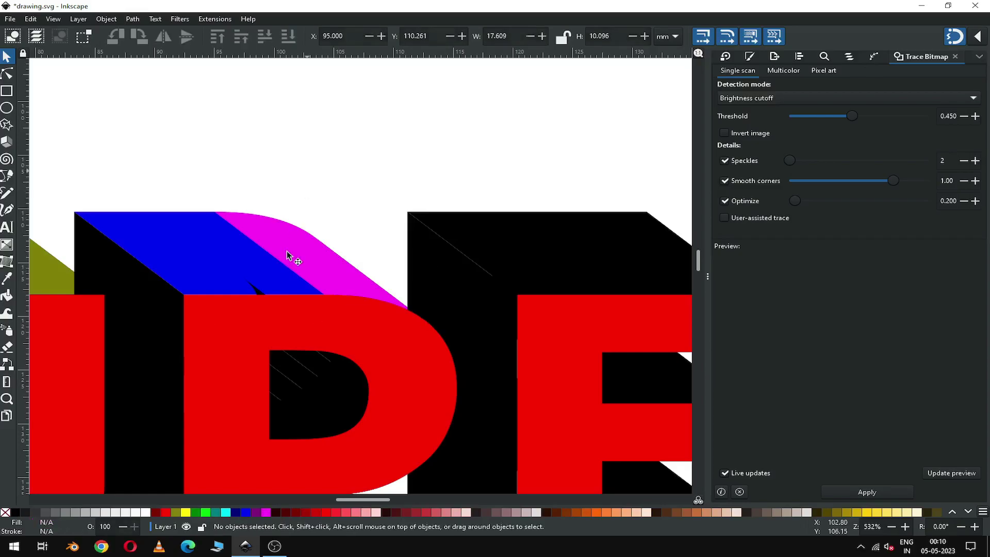
Try to delete the black sliver remaining on the P's blue top face.
left_click(246, 285)
key("Escape")
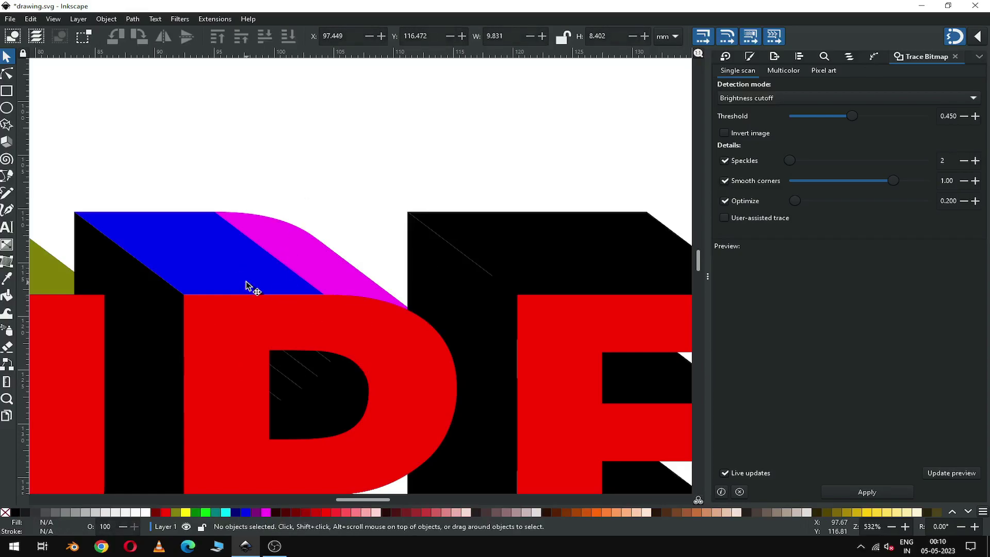
left_click(242, 291)
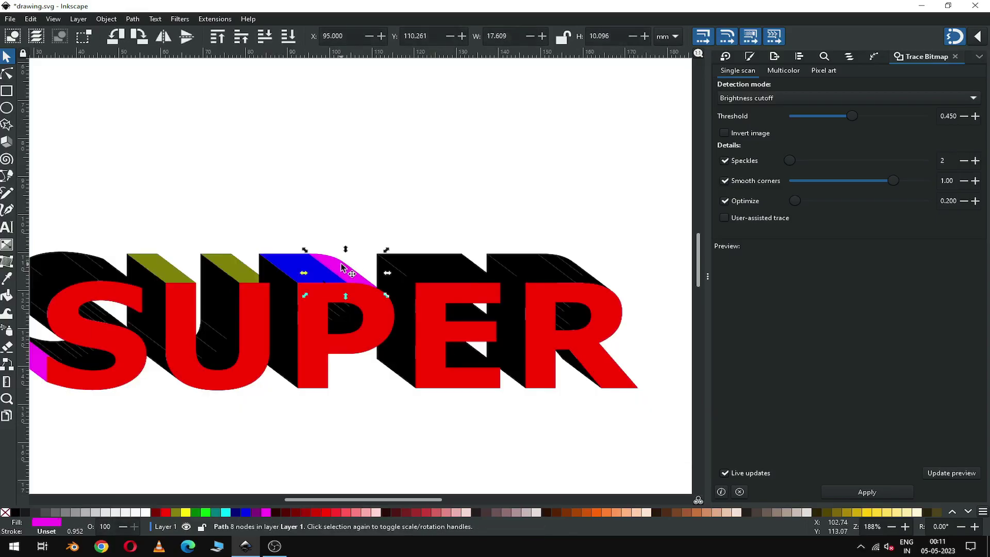
Unite the P's blue top face with its fuchsia curved face into one path.
left_click(304, 267, "shift")
left_click(132, 18)
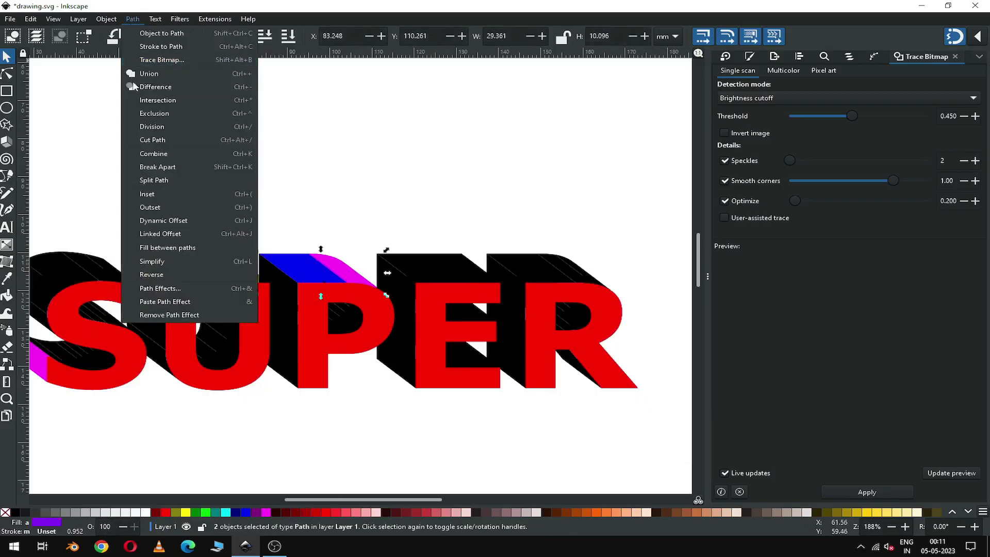
left_click(149, 73)
left_click(396, 173)
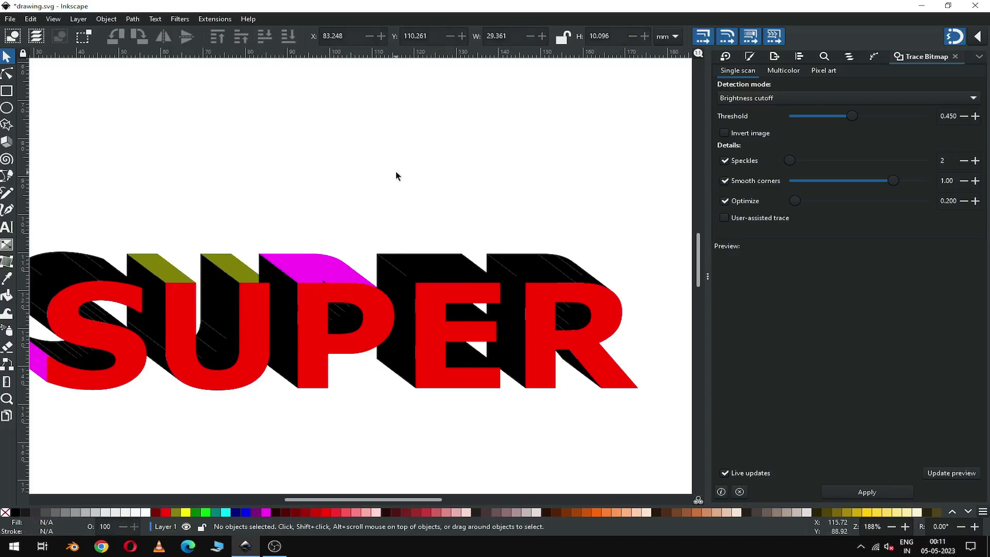
Fill the E's top extrusion face and the two main pieces of the R's top face with fuchsia.
left_click(439, 267)
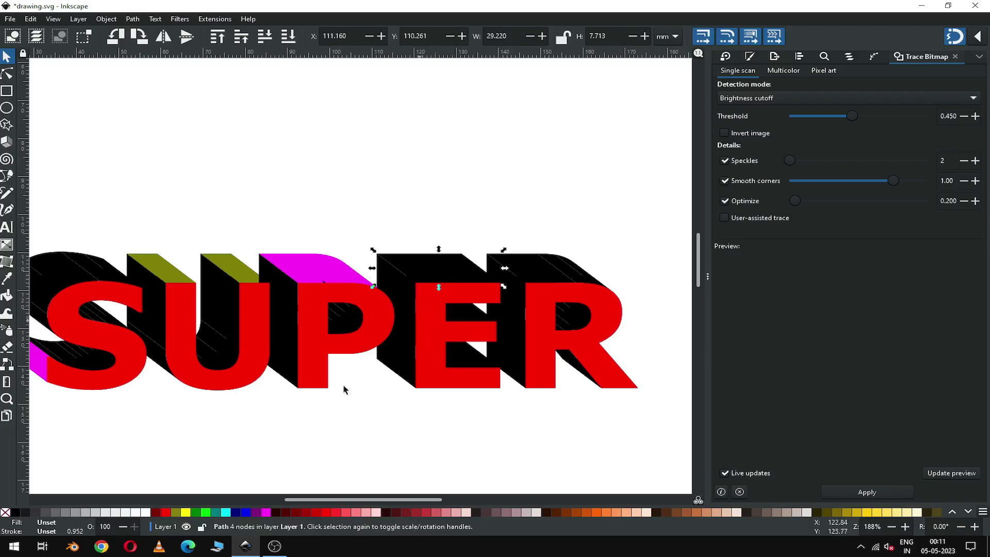
left_click(266, 512)
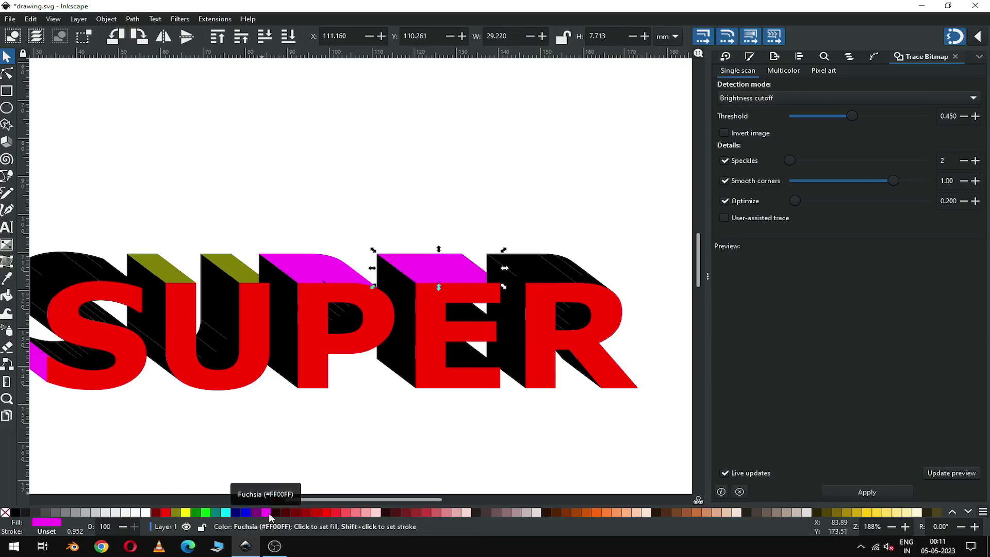
left_click(531, 265)
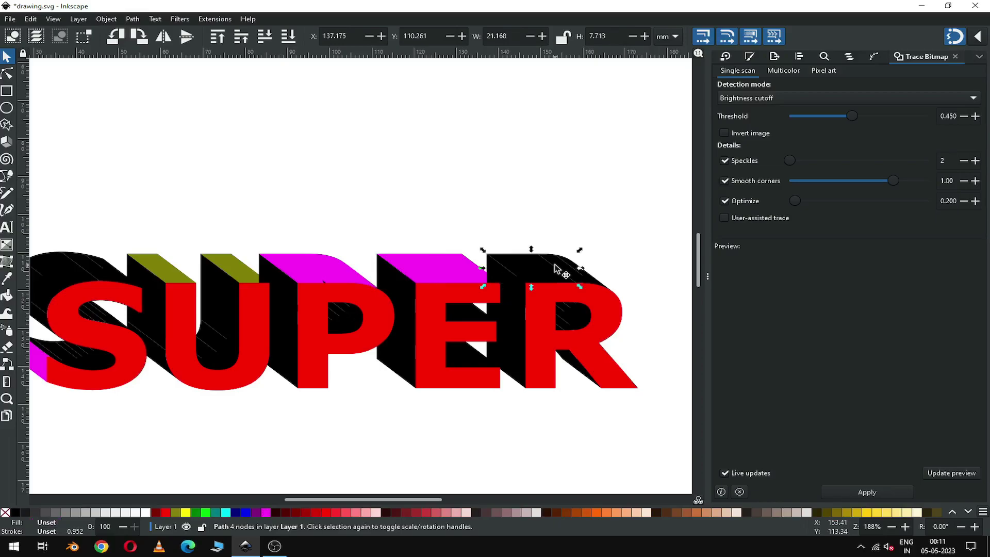
left_click(556, 263, "shift")
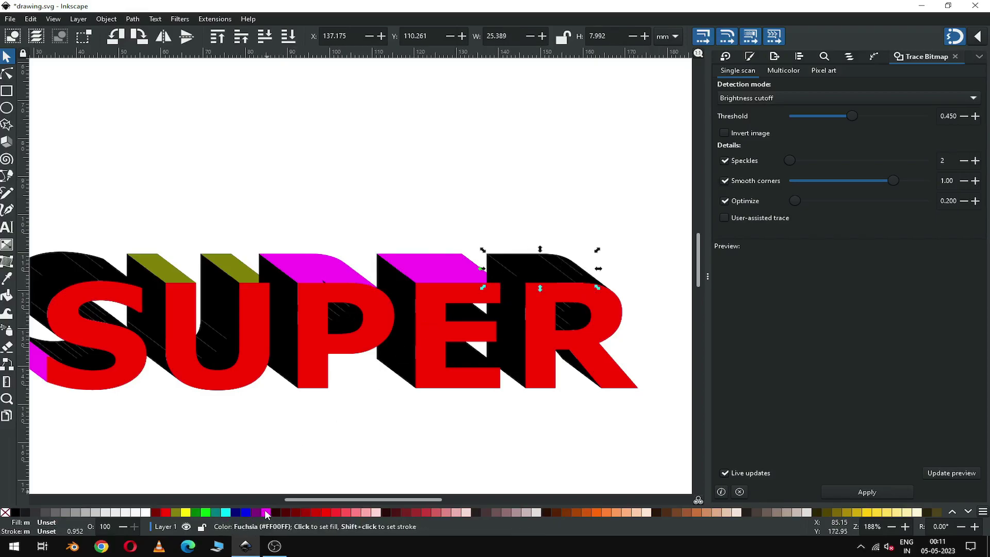
left_click(266, 512)
Unite the two selected pieces of the R's top face into one path.
left_click(133, 21)
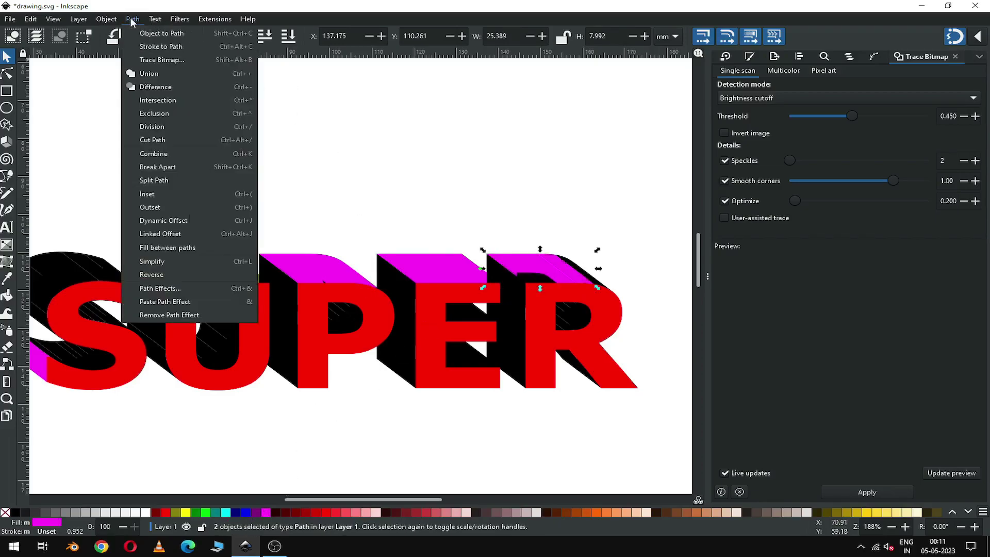
left_click(143, 75)
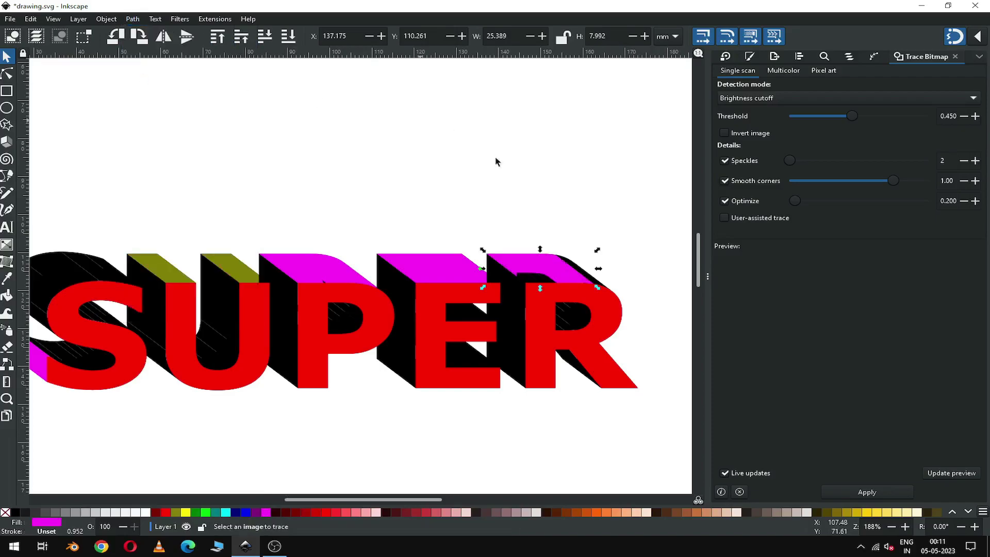
left_click(612, 215)
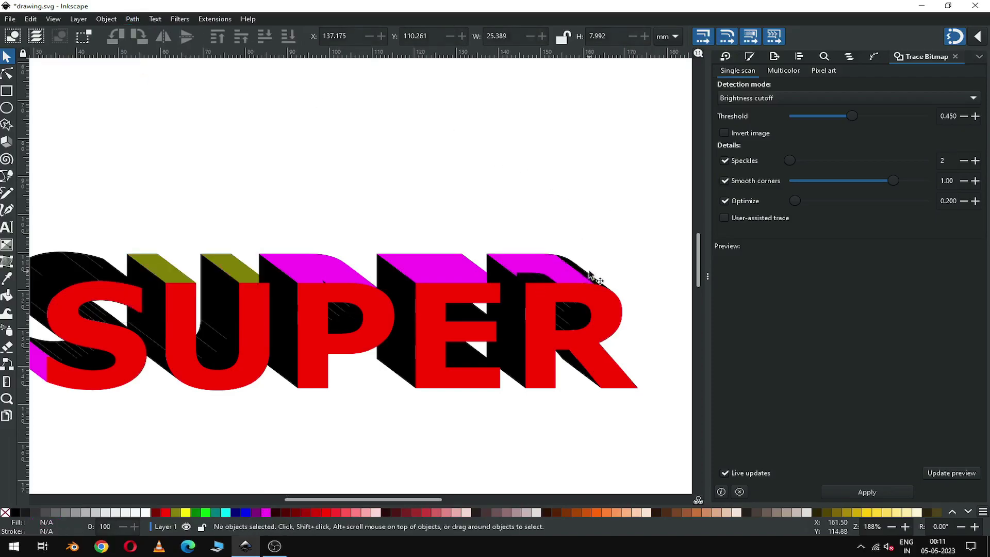
Unite the black piece along the R's curved edge with the R's fuchsia top face.
left_click(589, 272)
left_click(538, 260, "shift")
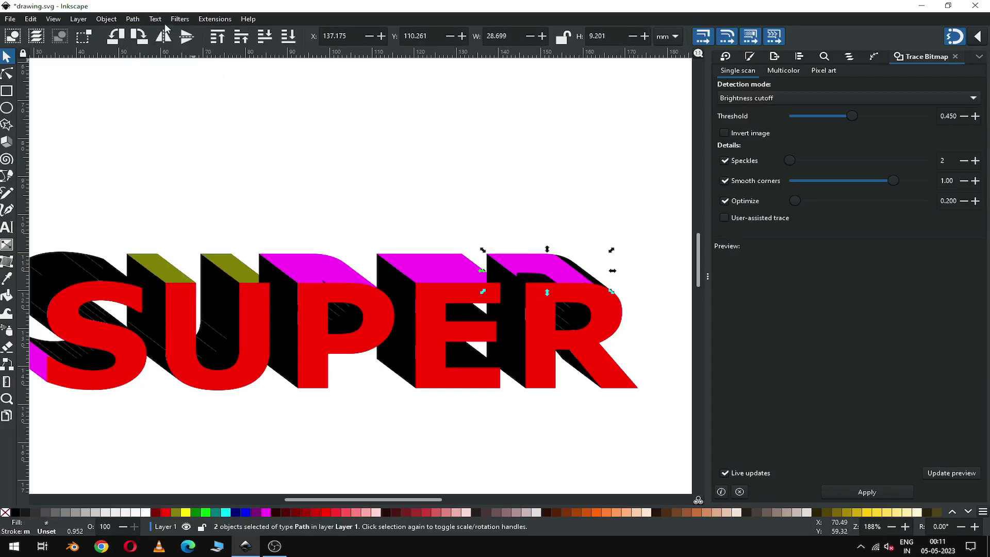
left_click(132, 20)
left_click(147, 76)
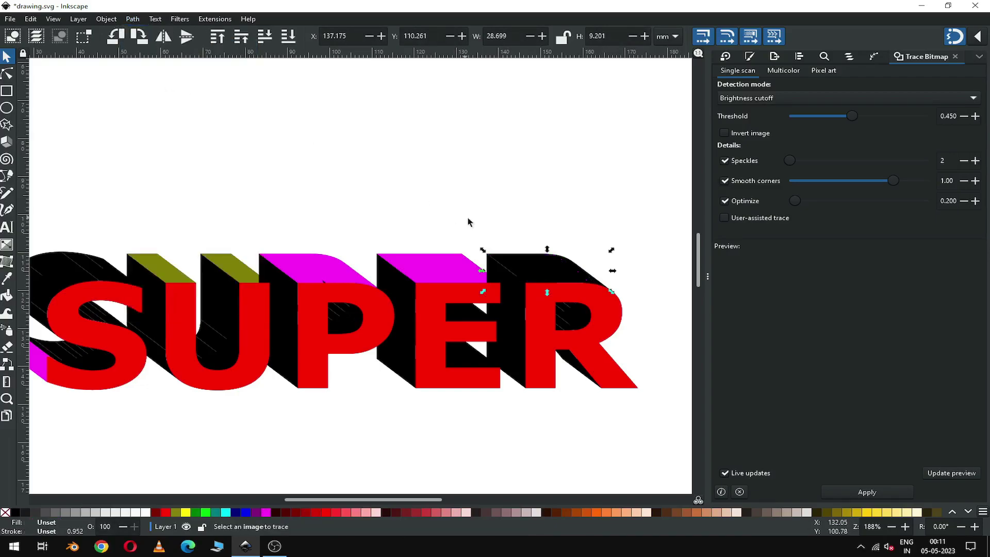
left_click(542, 191)
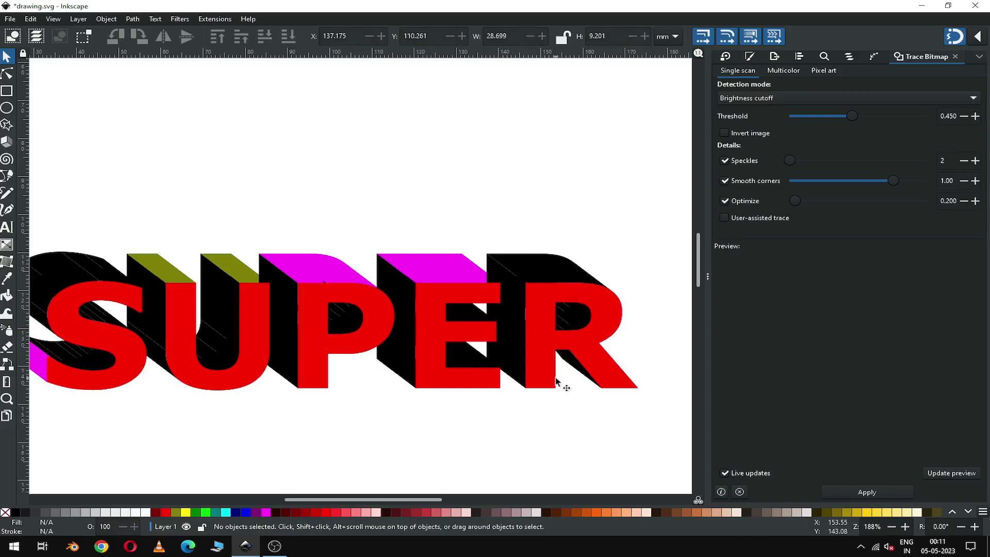
Unite all the black extrusion pieces of the S into one path and fill it with Purple (#800080).
key("minus")
key("z")
left_click_drag(99, 232, 347, 400)
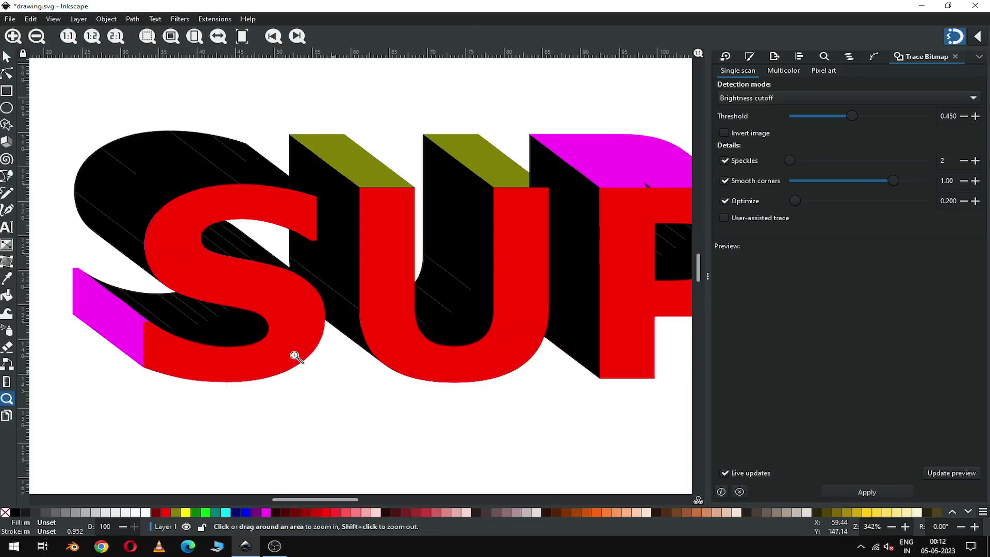
left_click(7, 58)
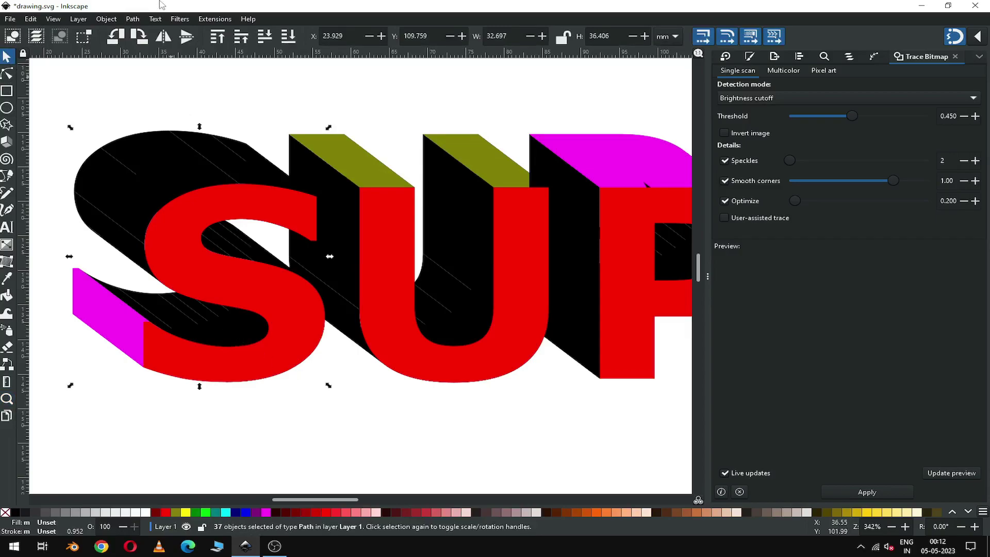
left_click(133, 19)
left_click(141, 75)
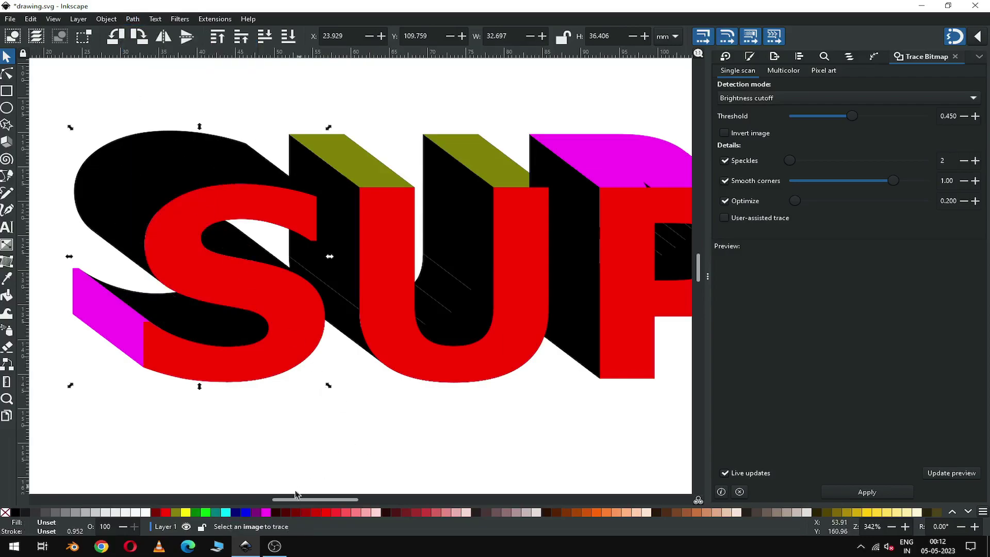
left_click(254, 512)
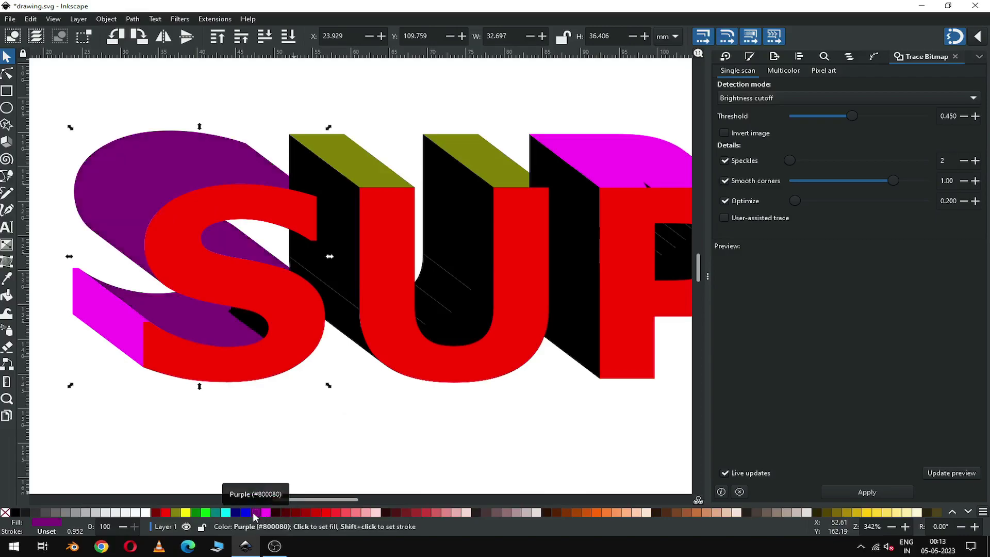
Delete the leftover black piece inside the S's lower curve.
left_click(333, 401)
left_click_drag(246, 317, 255, 417)
key("Delete")
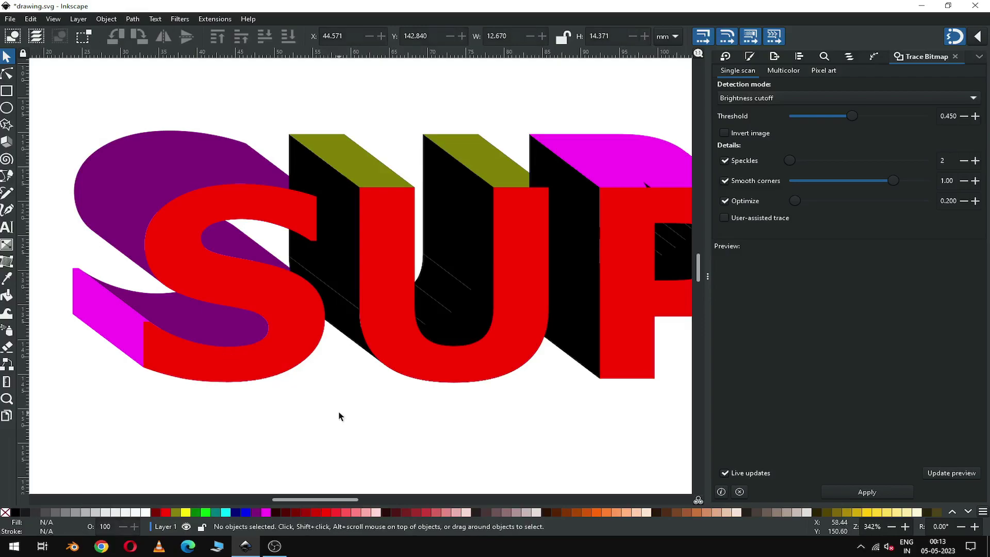
Unite the two black pieces of the U's outer left side face and fill the result with very dark red.
left_click(331, 195)
left_click(345, 317, "shift")
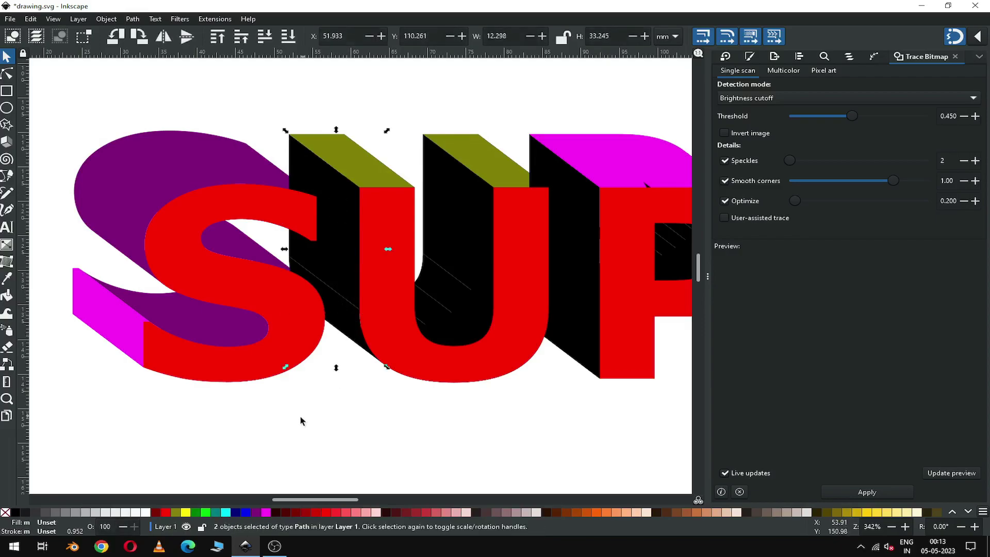
left_click(132, 19)
left_click(145, 73)
left_click(283, 510)
left_click(343, 408)
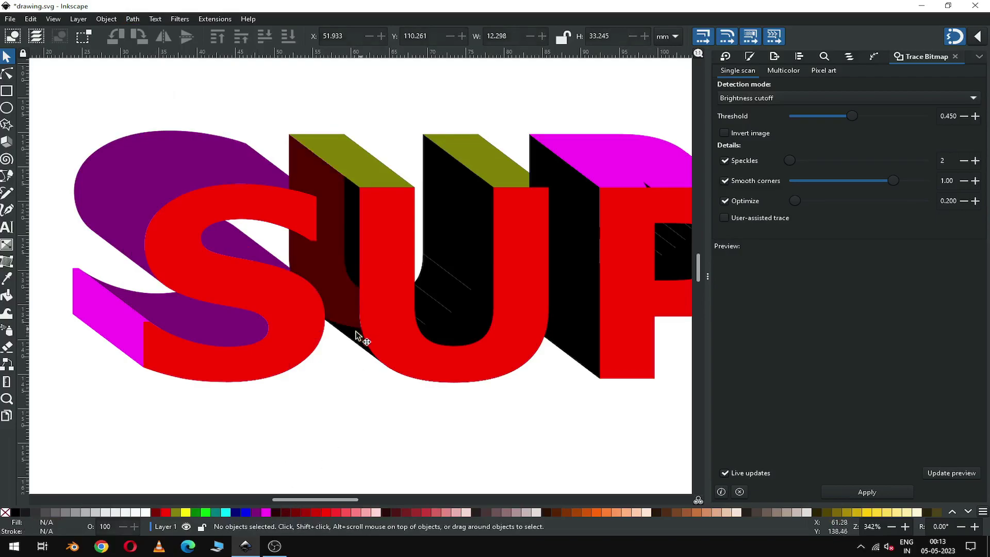
Delete the three leftover black pieces around the U's dark red side face.
left_click(359, 340)
left_click_drag(358, 340, 342, 393)
key("Delete")
left_click_drag(351, 235, 316, 406)
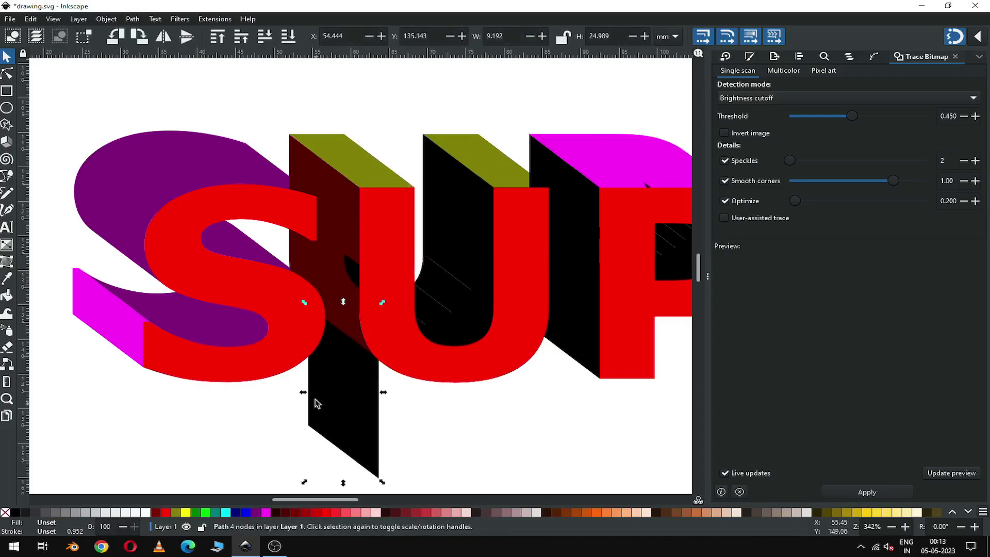
key("Delete")
left_click_drag(347, 269, 324, 378)
key("Delete")
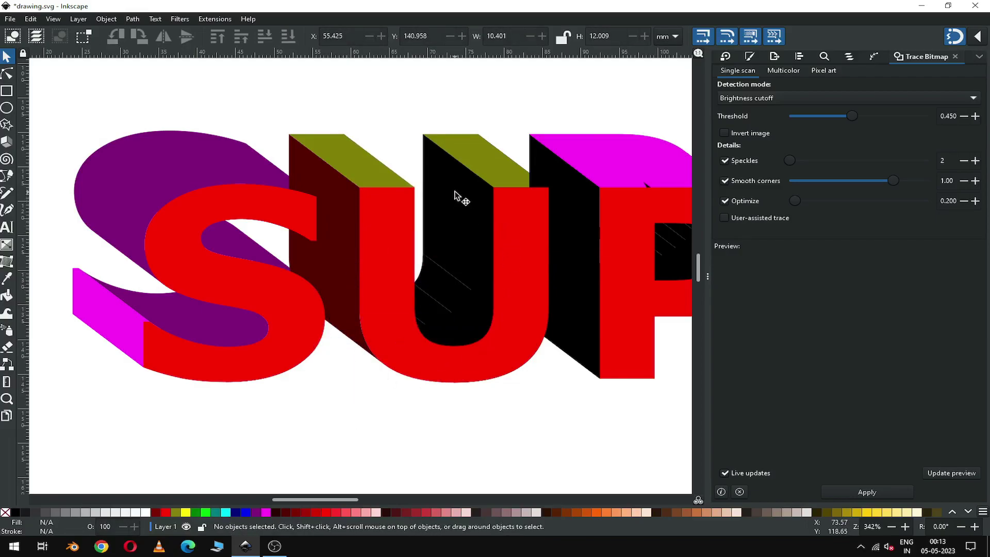
Unite the two main black pieces of the U's inner side face and fill the result with Navy (#000080).
left_click(455, 252)
left_click(449, 299, "shift")
left_click(439, 313, "shift")
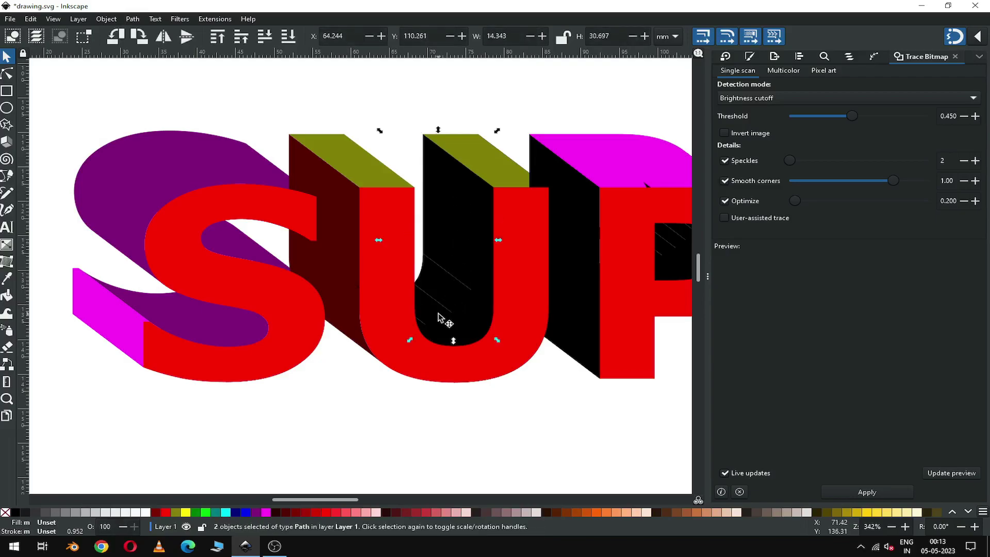
left_click(461, 320, "shift")
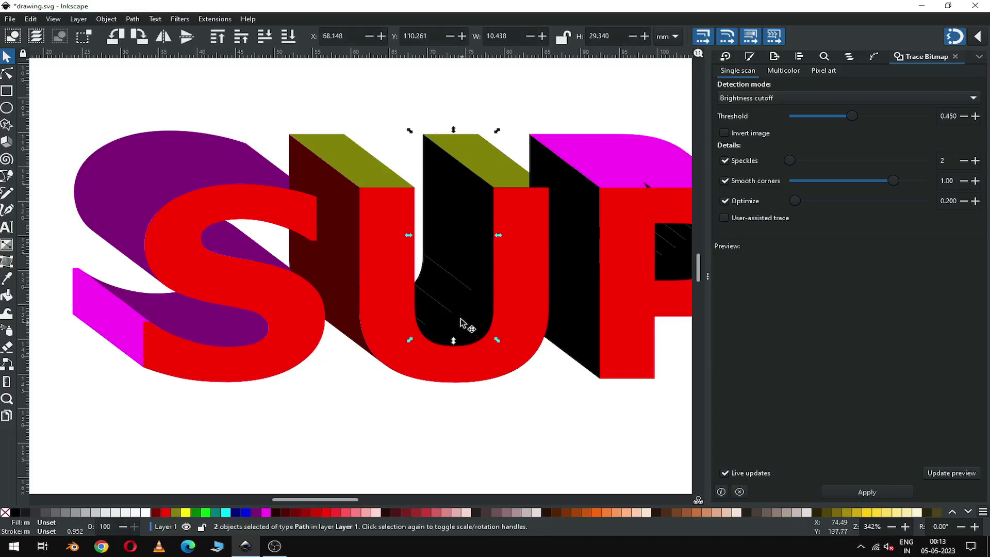
left_click(131, 19)
left_click(153, 73)
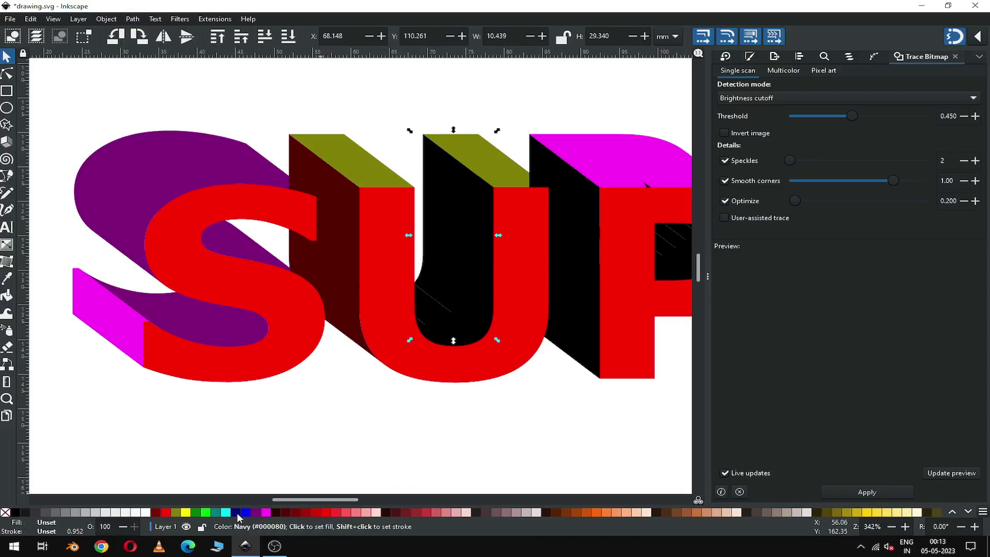
left_click(237, 512)
Unite the remaining black pieces at the bottom of the U's inner curve with the navy face.
left_click(456, 331)
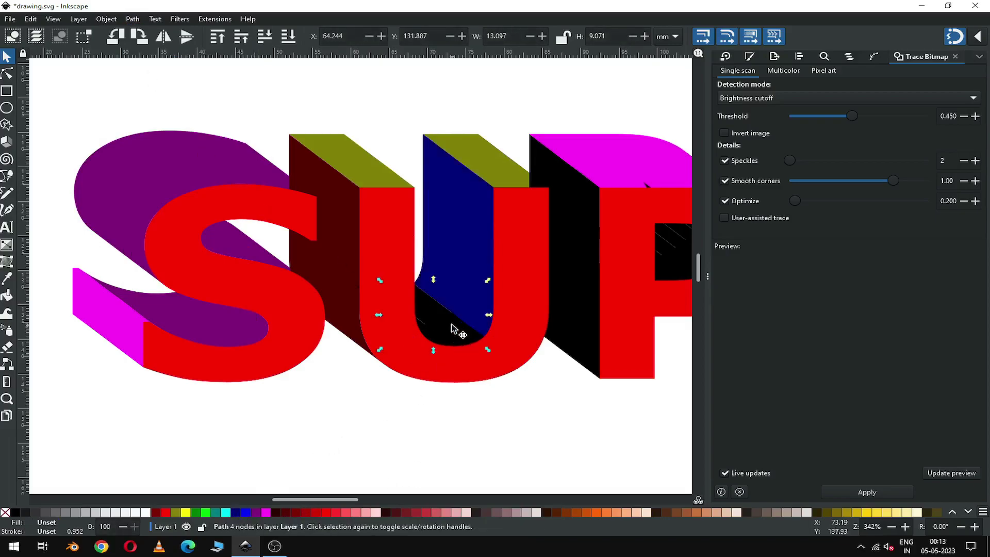
left_click(455, 278, "shift")
left_click(133, 19)
left_click(137, 74)
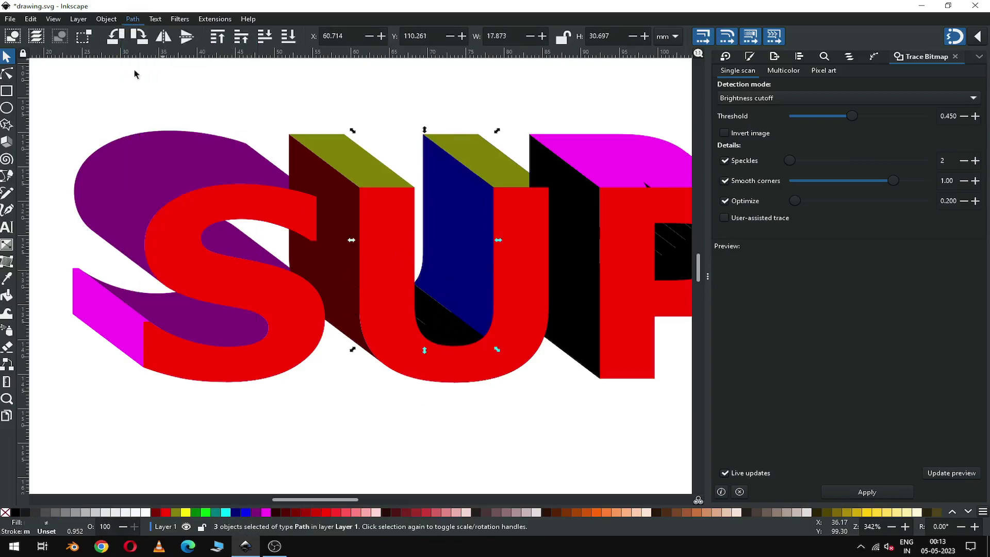
left_click(439, 414)
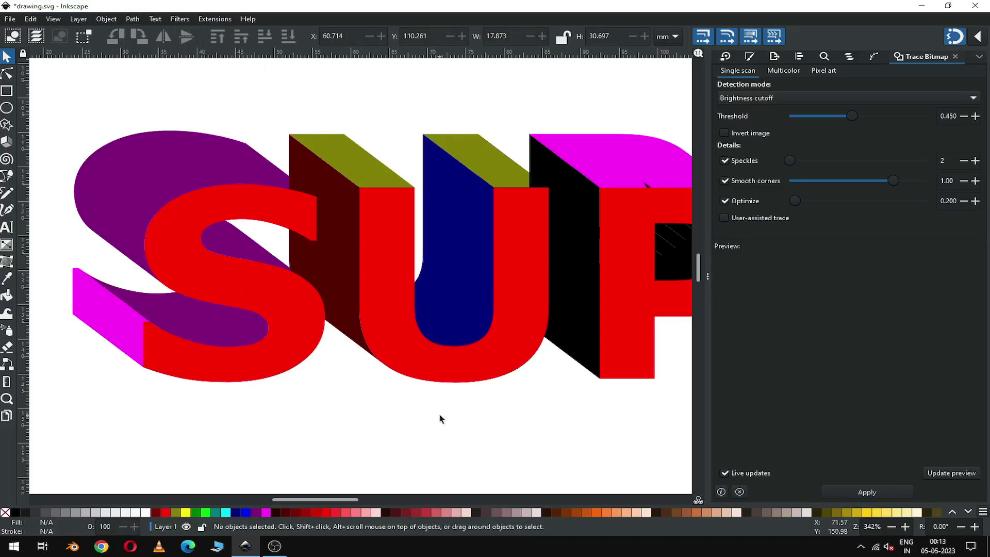
Bring the whole SUPER lettering into view and save the drawing.
key("minus")
key("minus")
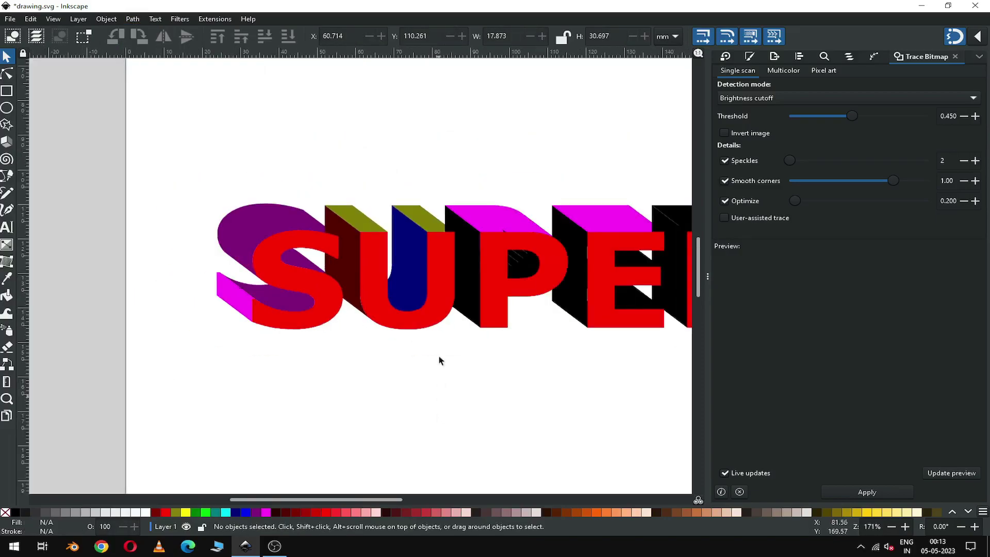
left_click_drag(346, 500, 388, 401)
key("ctrl+s")
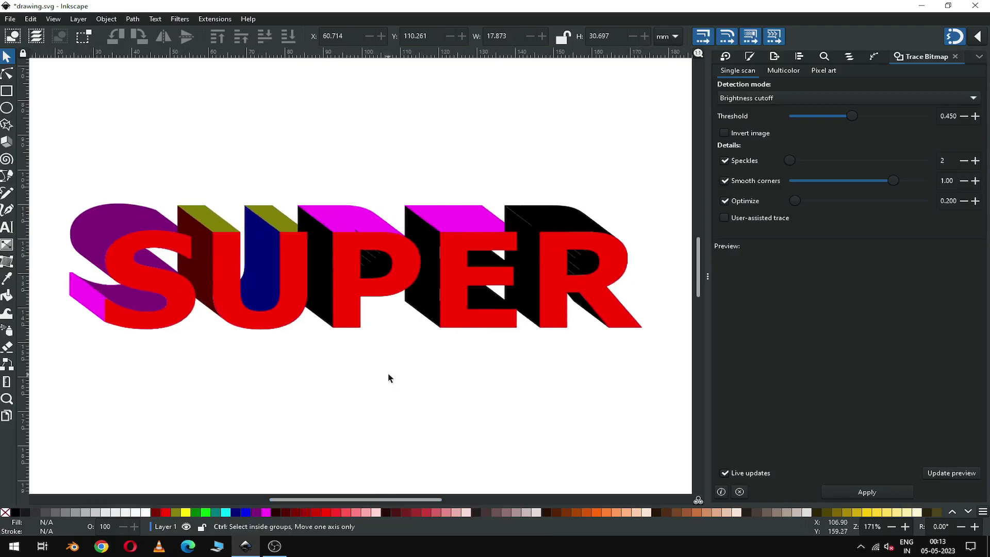
Unite the two pieces of the P's left side face into one path and fill it with teal.
left_click(316, 305)
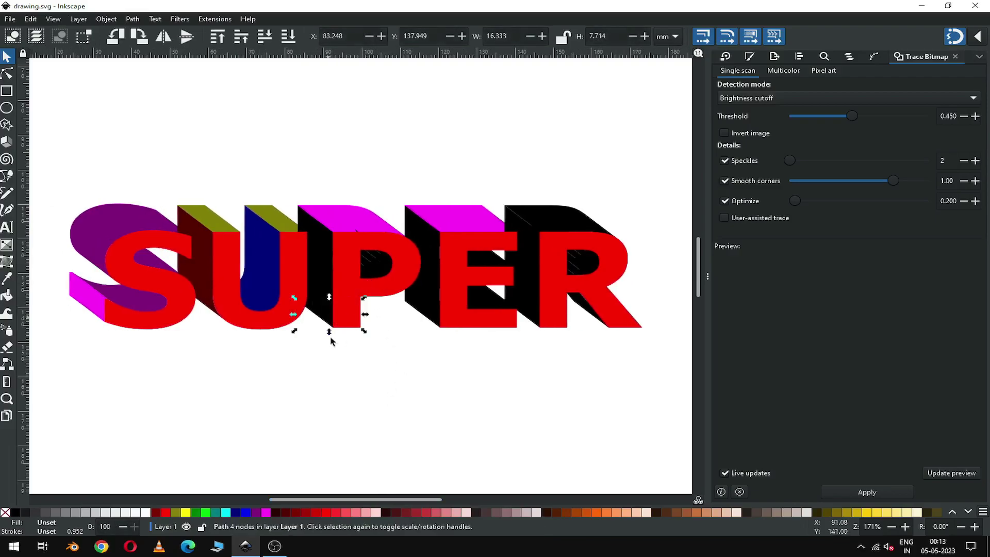
left_click(215, 511)
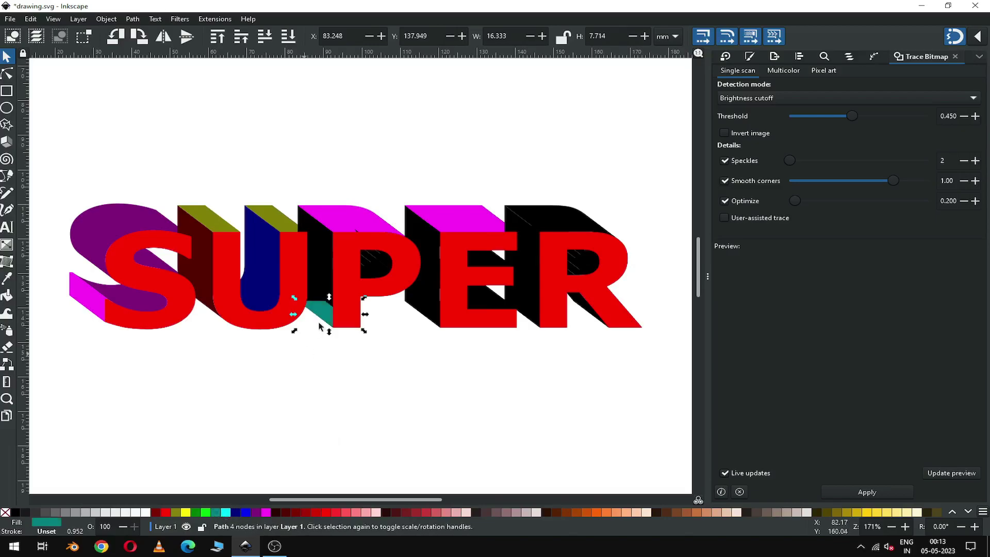
left_click(324, 286, "shift")
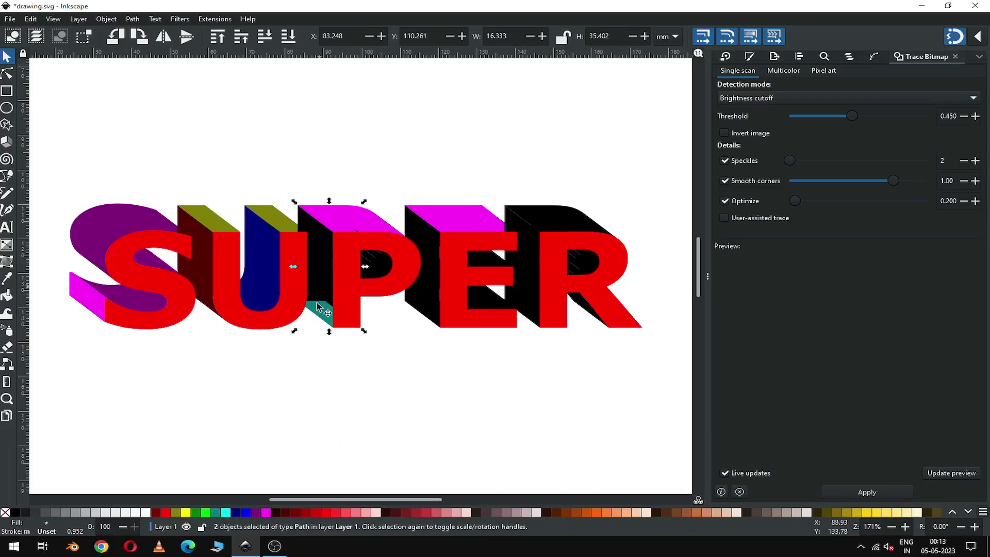
left_click(132, 18)
left_click(144, 73)
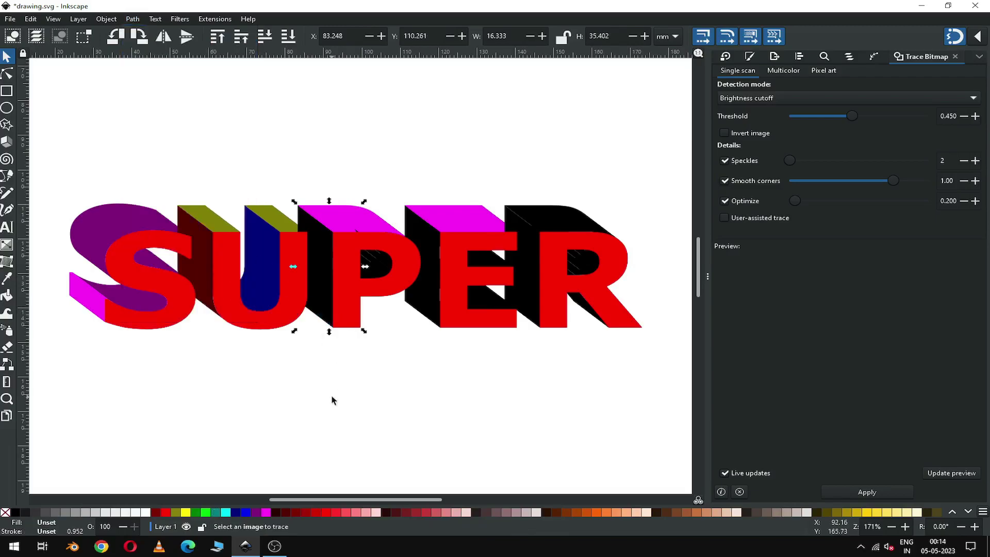
left_click(215, 512)
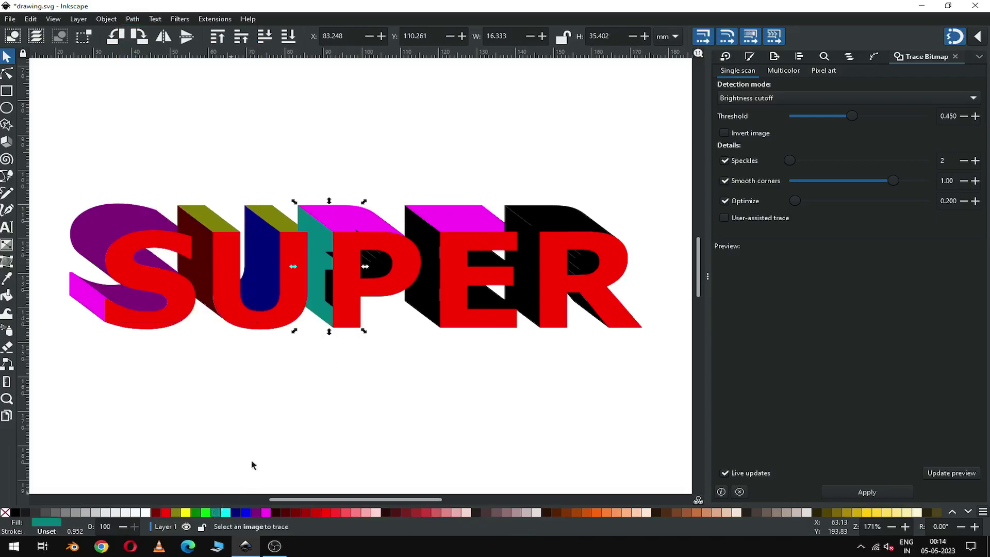
Unite the eight small black extrusion pieces behind the P's bowl into one path.
left_click(303, 397)
left_click(323, 287)
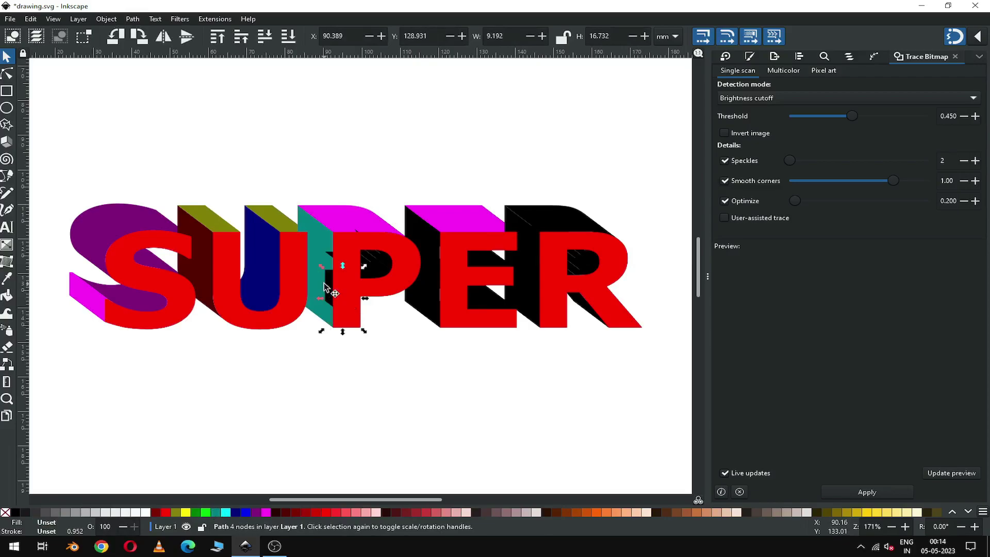
key("Escape")
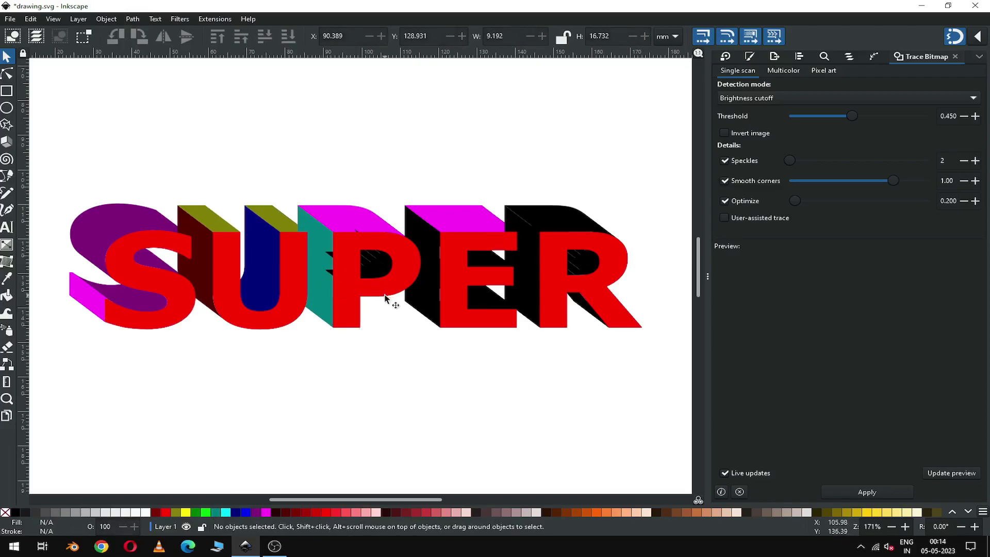
left_click_drag(408, 319, 320, 225)
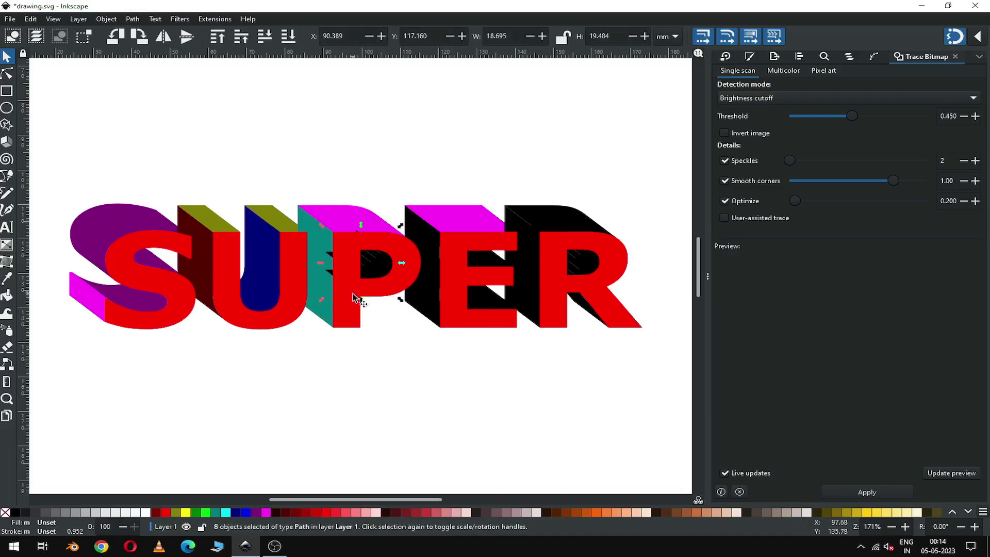
left_click(135, 19)
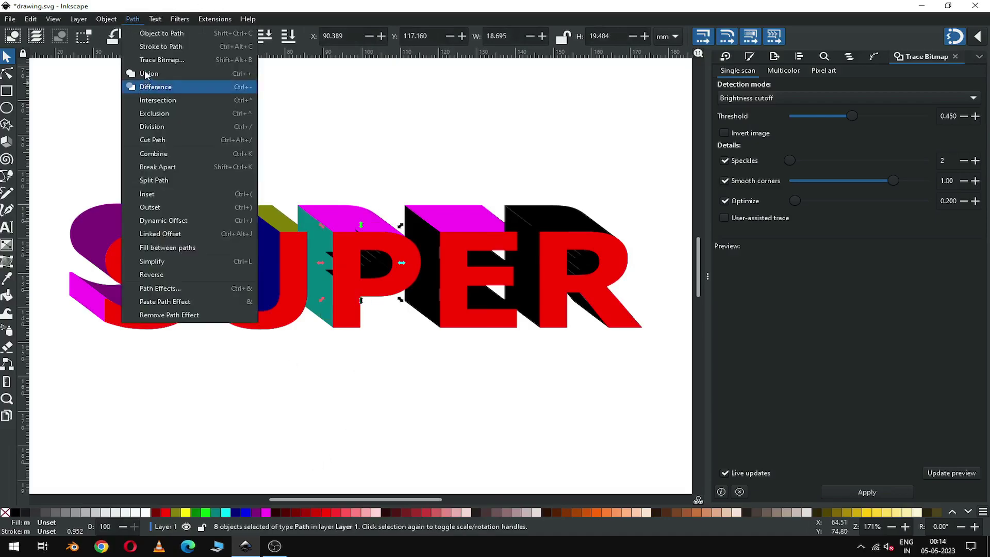
left_click(144, 72)
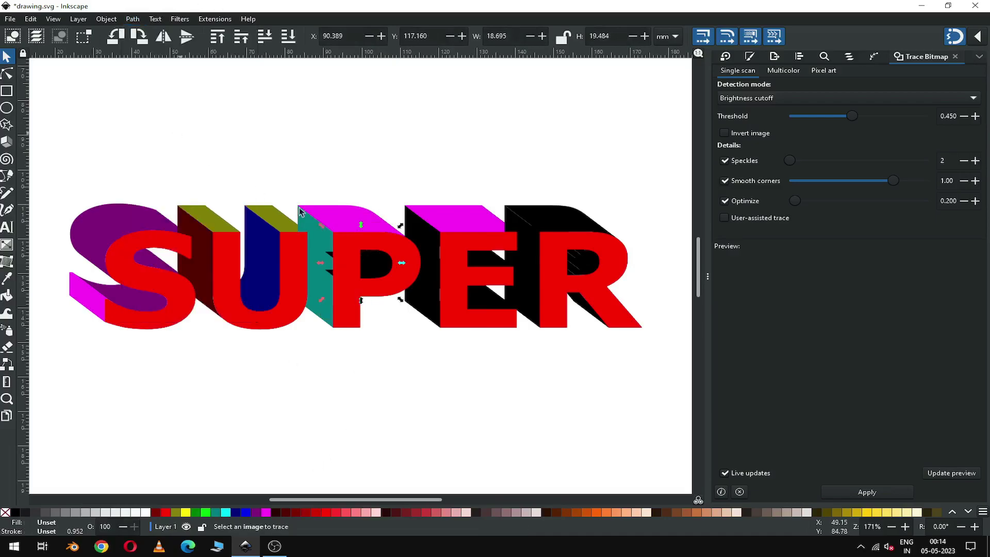
left_click(396, 344)
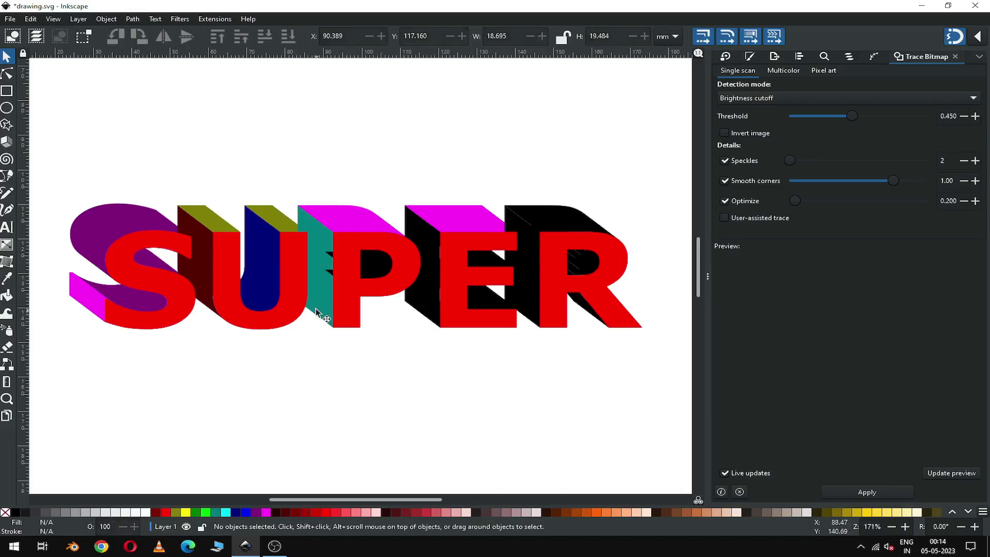
Delete the stray four-node black piece inside the P's counter.
left_click(371, 267)
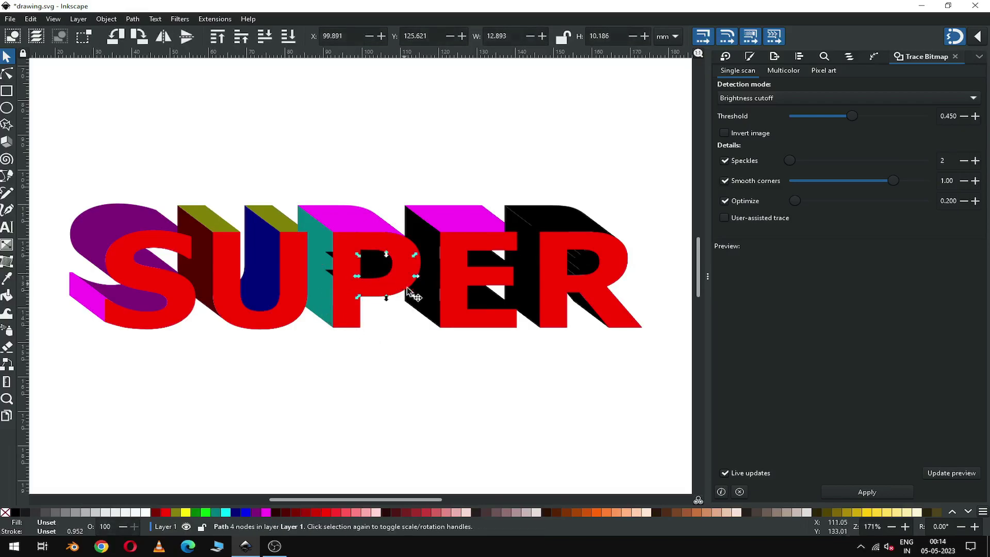
left_click_drag(375, 283, 386, 322)
key("Delete")
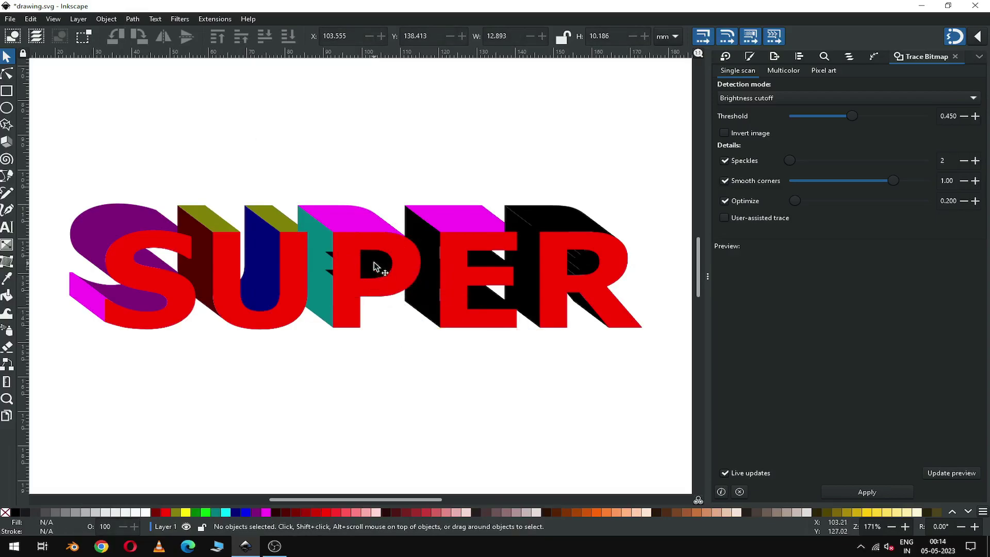
Lower the united black piece behind the P's bowl to the bottom of the stacking order.
left_click(373, 269)
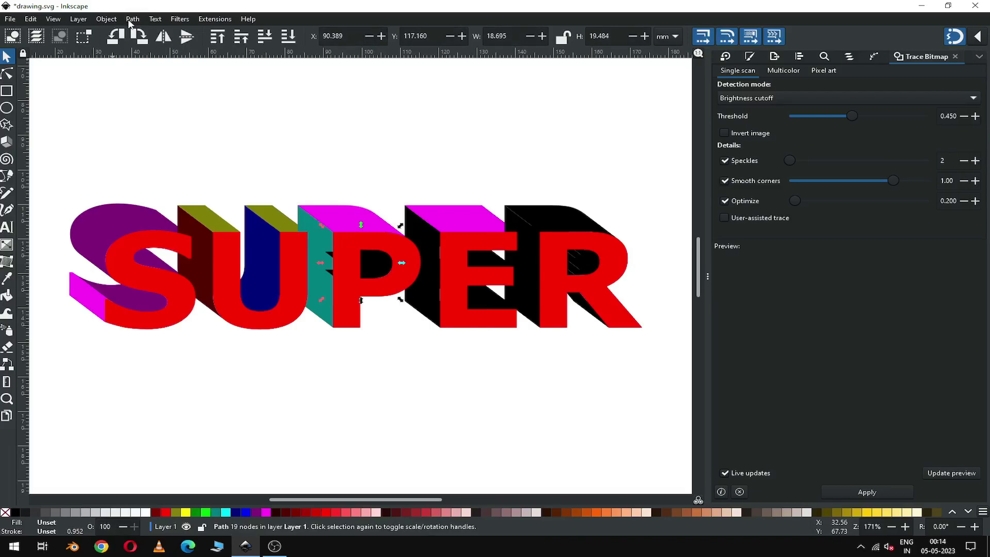
left_click(108, 19)
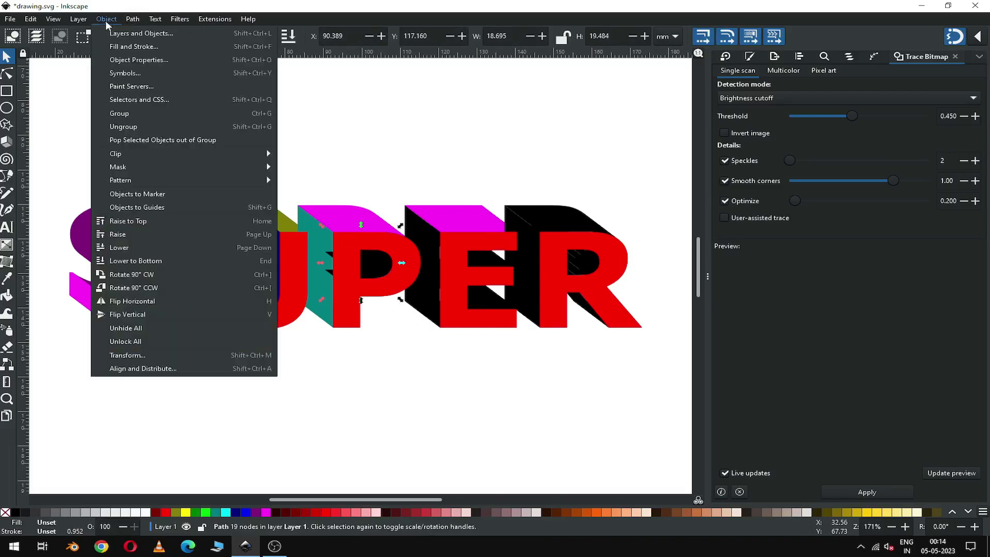
left_click(133, 261)
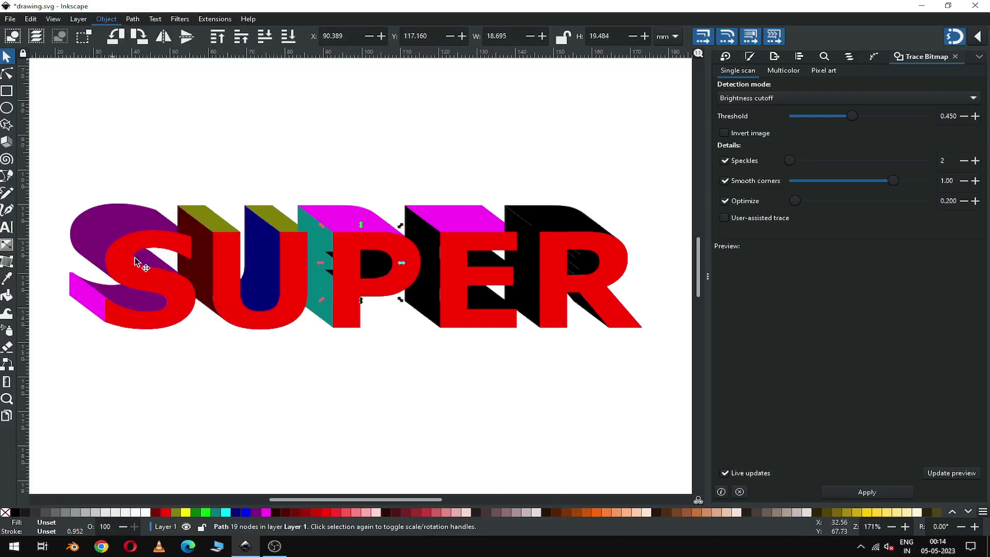
left_click(407, 400)
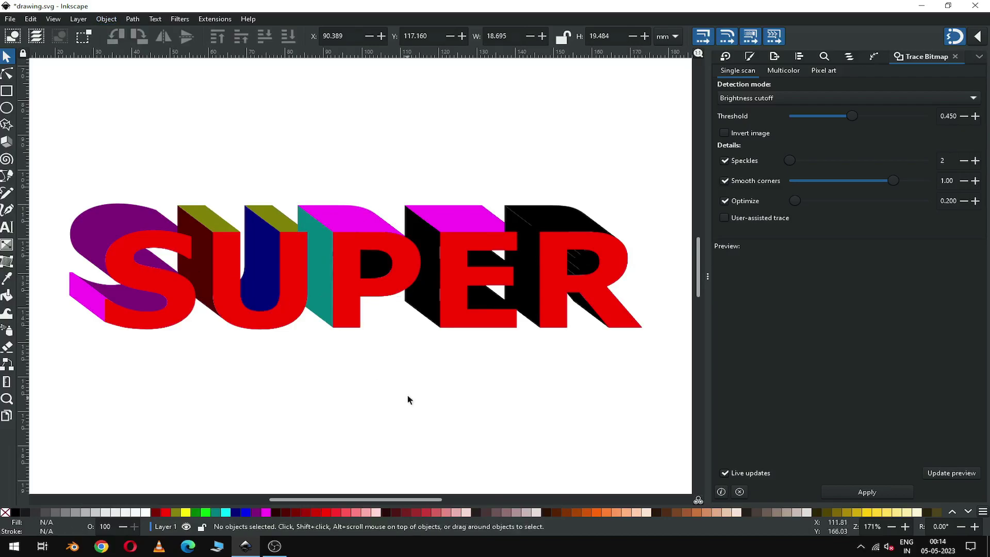
Delete the black bottom strip of the E's extrusion and fill the E's left side face with orange.
left_click(420, 310)
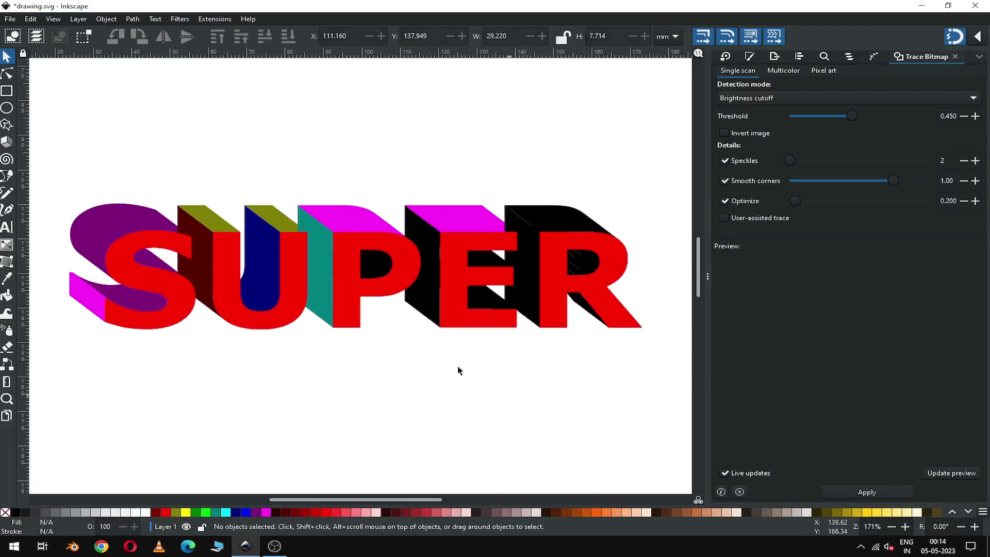
left_click(423, 306)
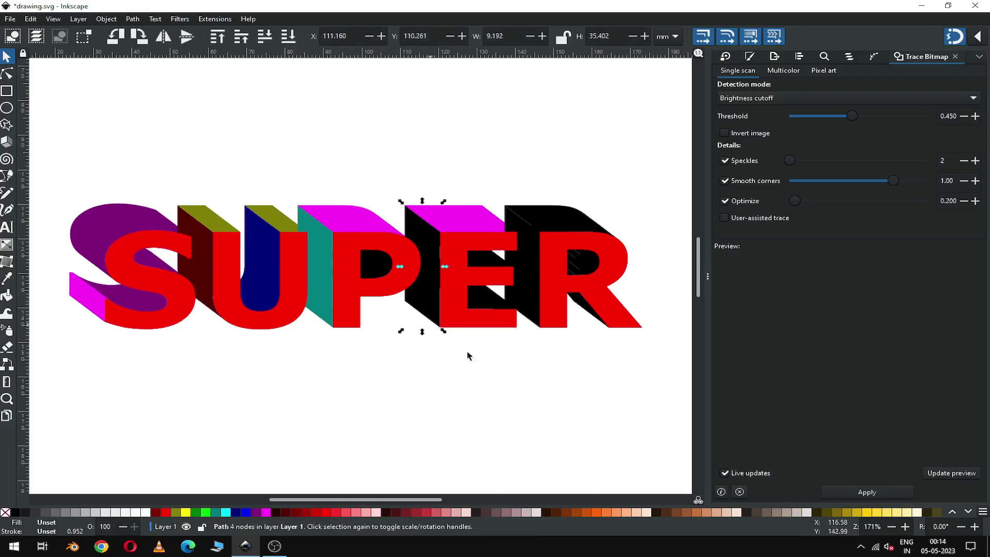
left_click(592, 512)
left_click(514, 389)
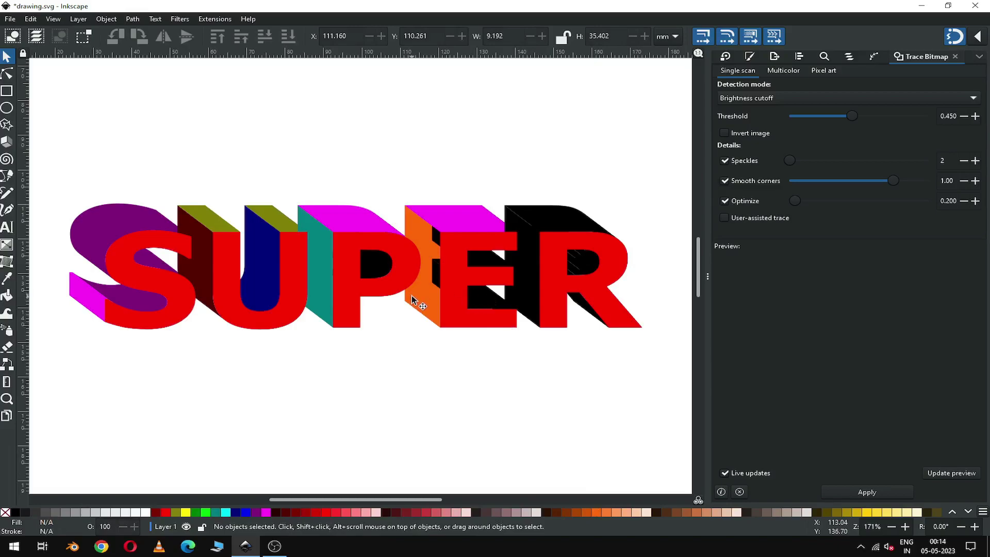
Fill the eight black inner pieces of the E with dark brown and lower them to the bottom of the stacking order.
left_click_drag(527, 343, 461, 363)
left_click_drag(413, 194, 535, 321)
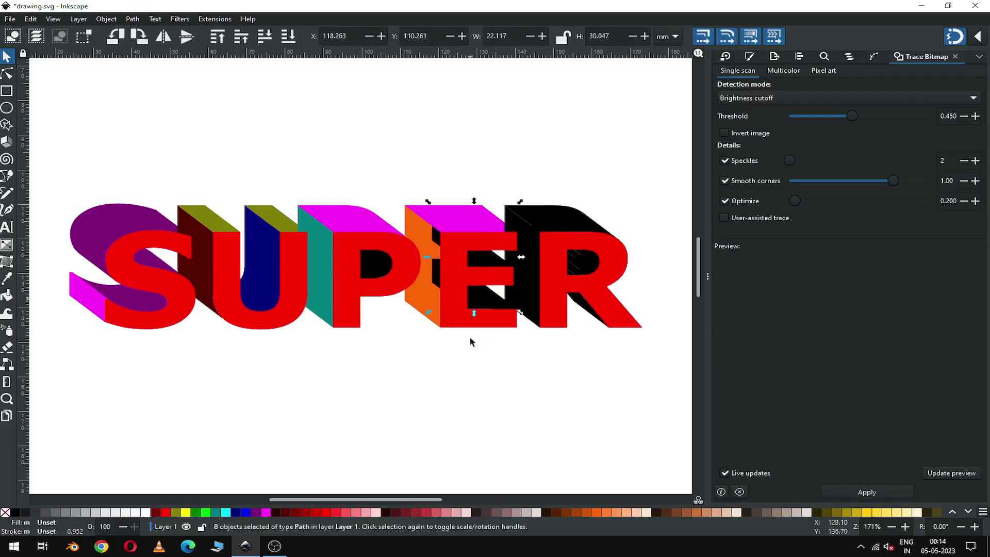
left_click(589, 511)
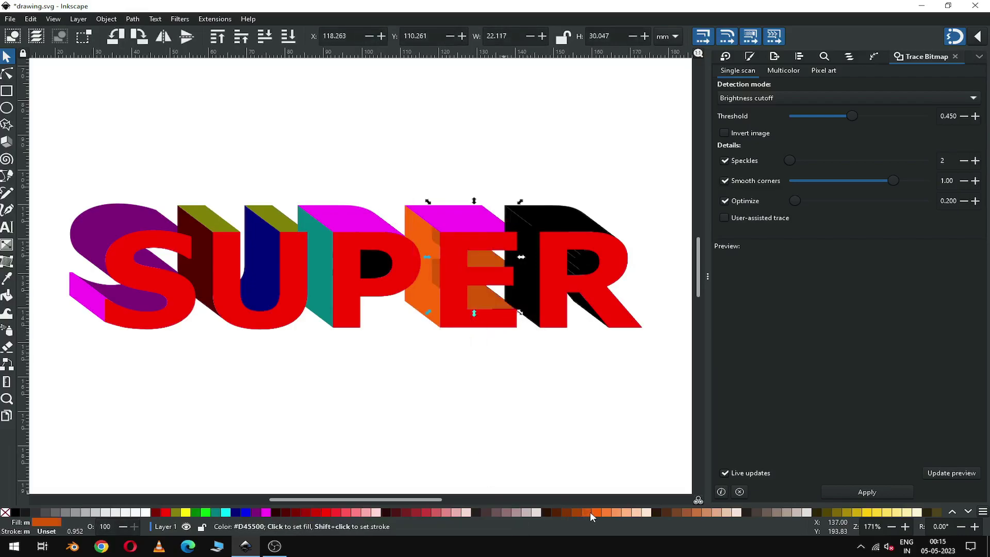
left_click(545, 511)
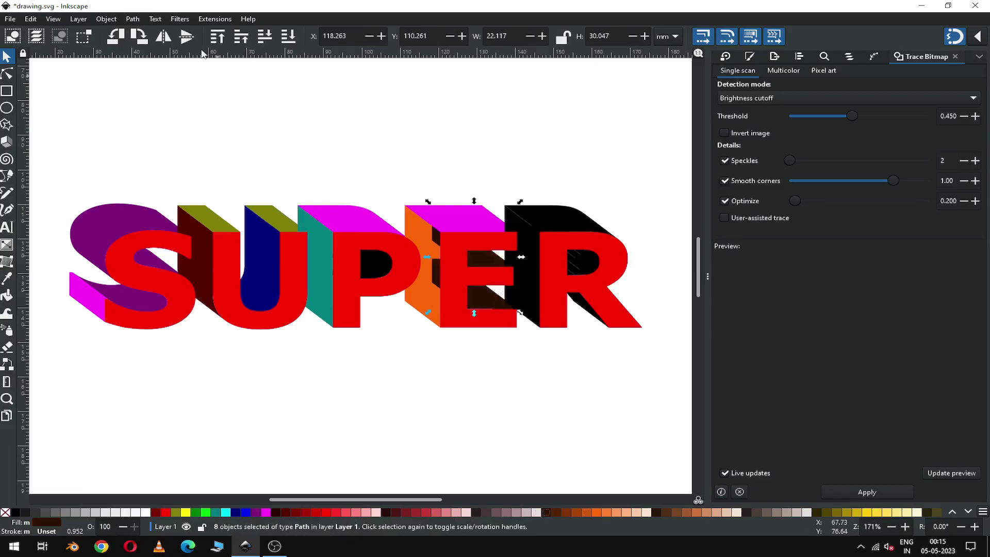
left_click(106, 19)
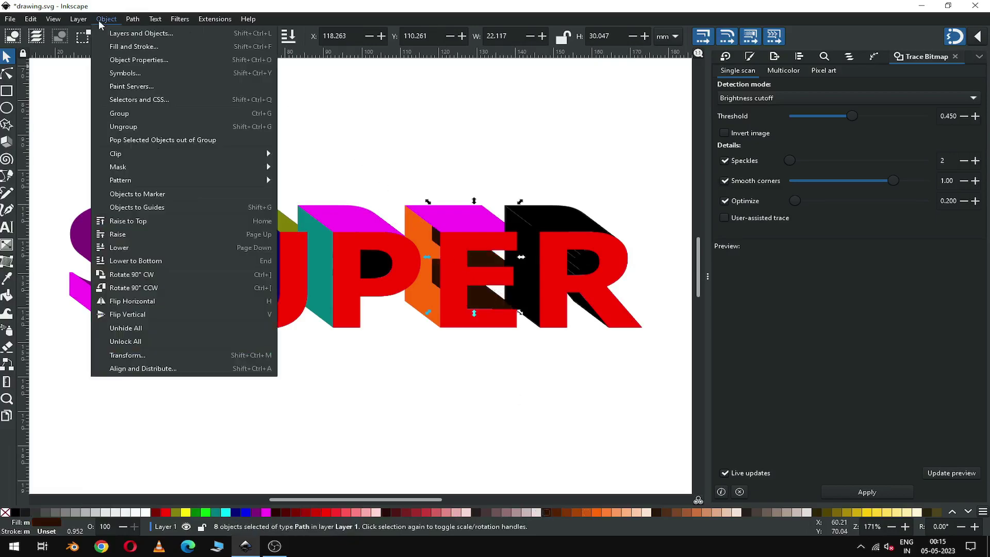
left_click(136, 261)
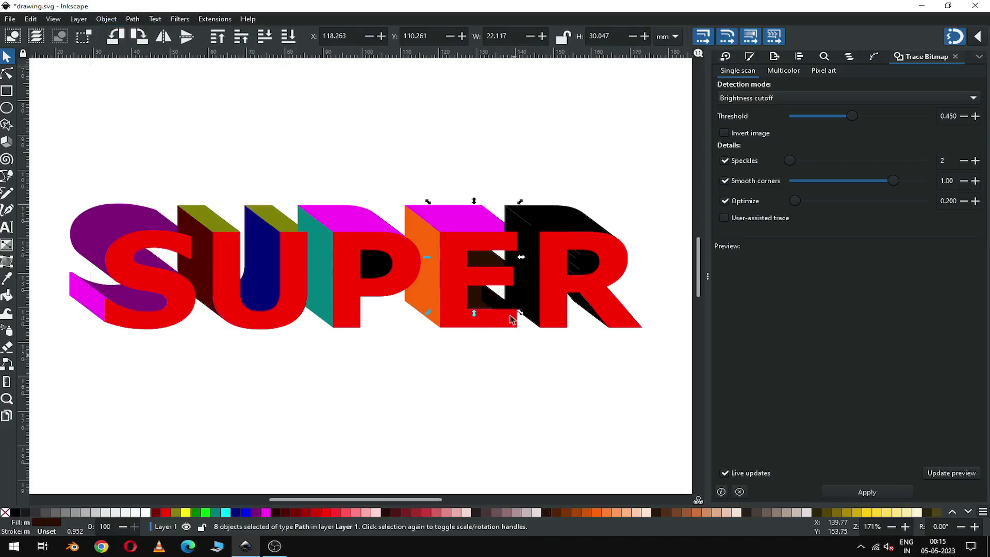
Delete the black four-node piece in the E's lower gap.
left_click(514, 337)
left_click(492, 301)
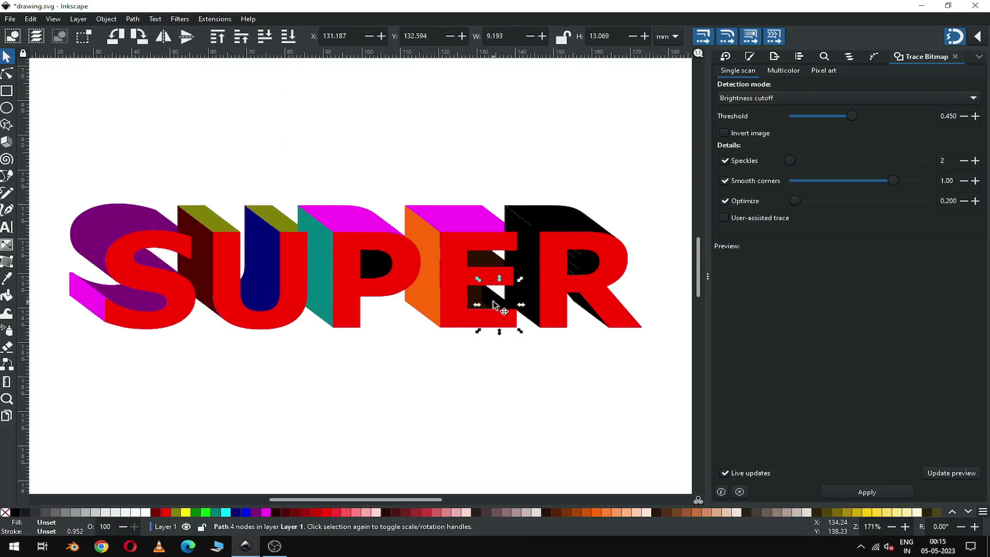
key("Escape")
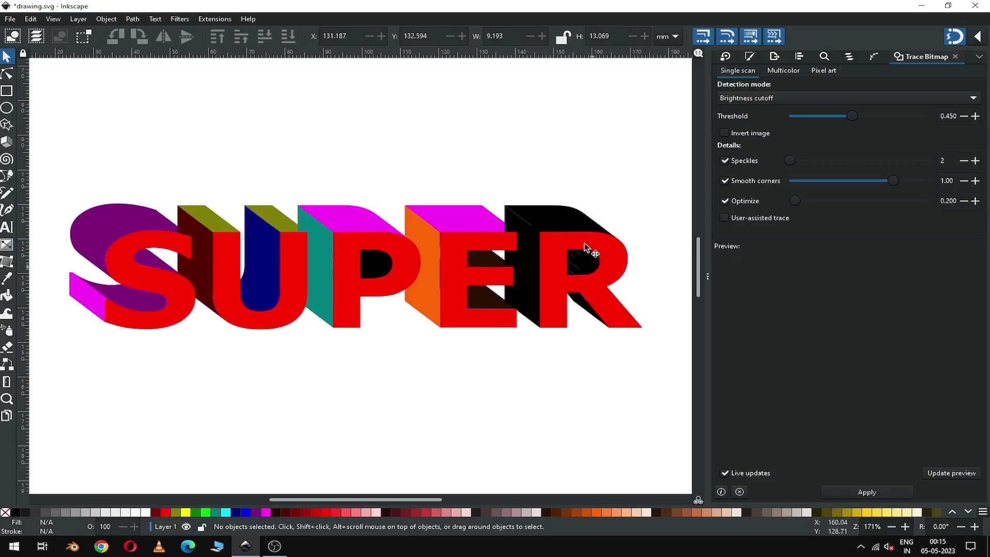
Fill the top face of the R's extrusion with orange.
left_click(558, 218)
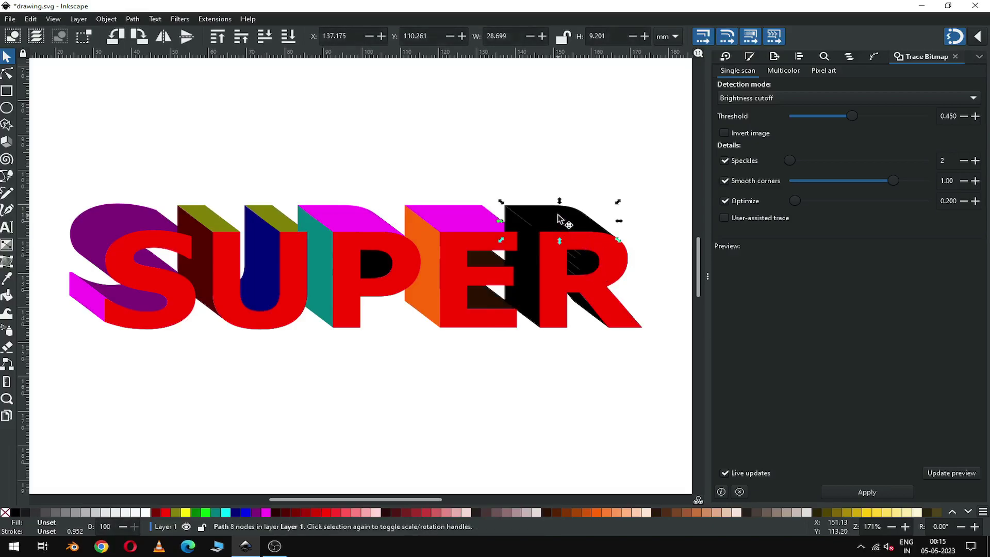
left_click(596, 510)
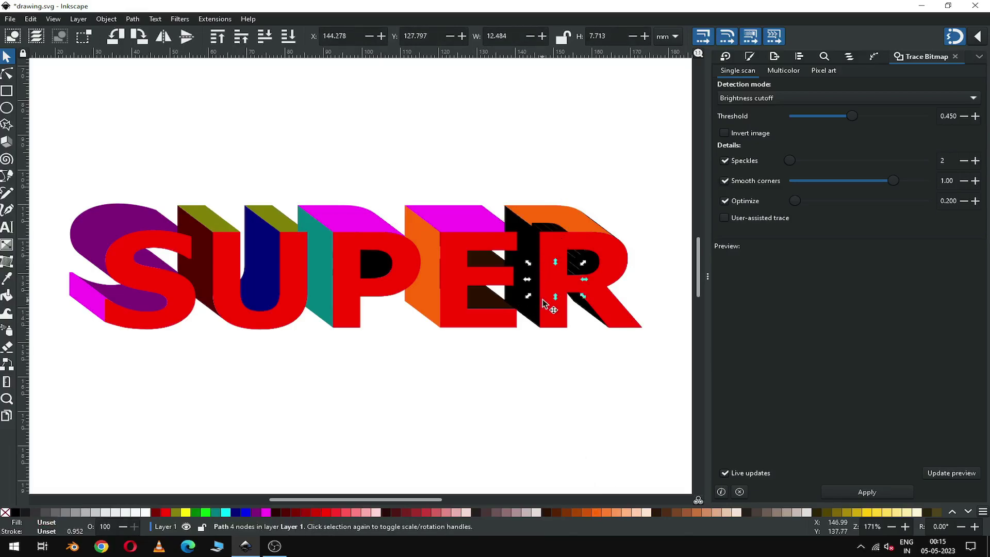
left_click(588, 353)
Delete the black strip at the base of the R's stem and the black piece overlapping its left side face.
left_click(515, 302)
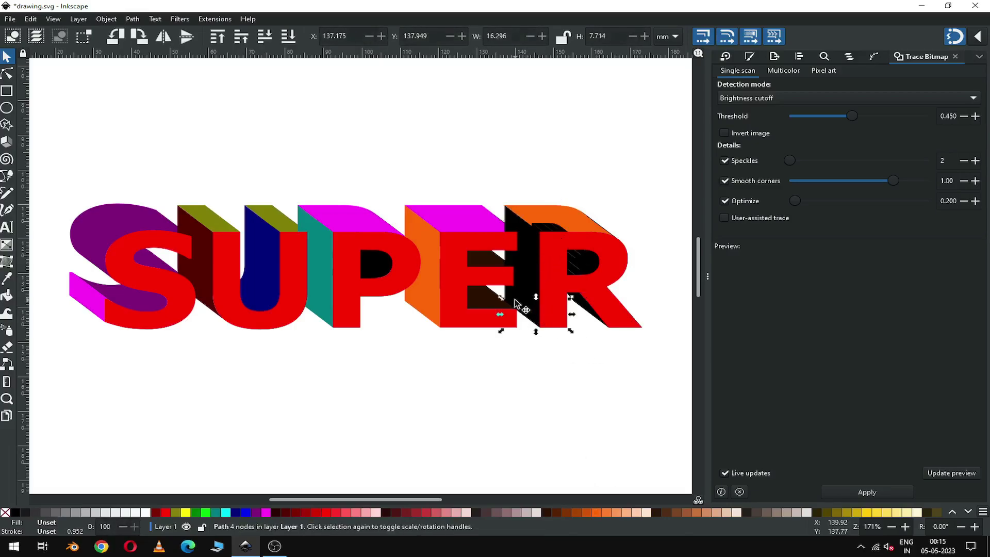
key("Delete")
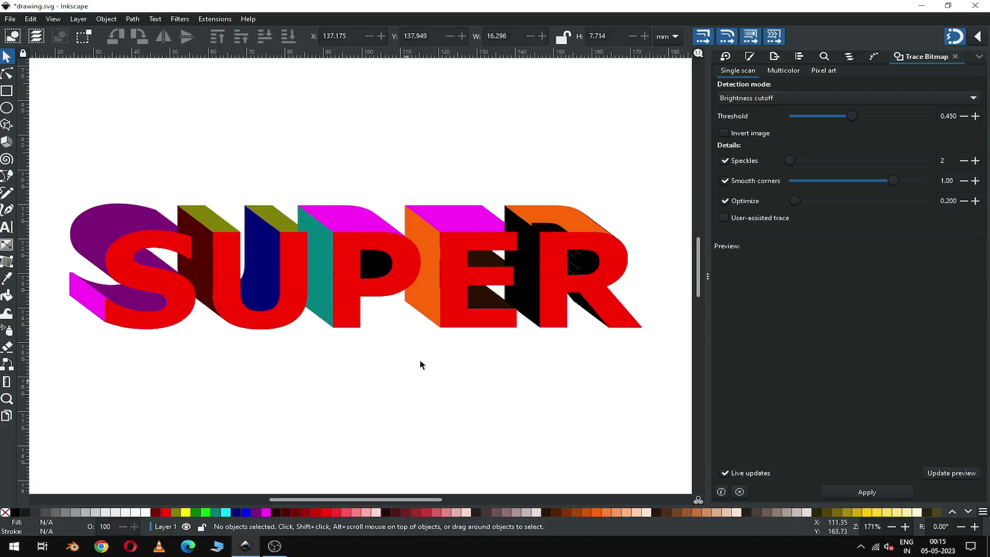
left_click(528, 285)
key("Delete")
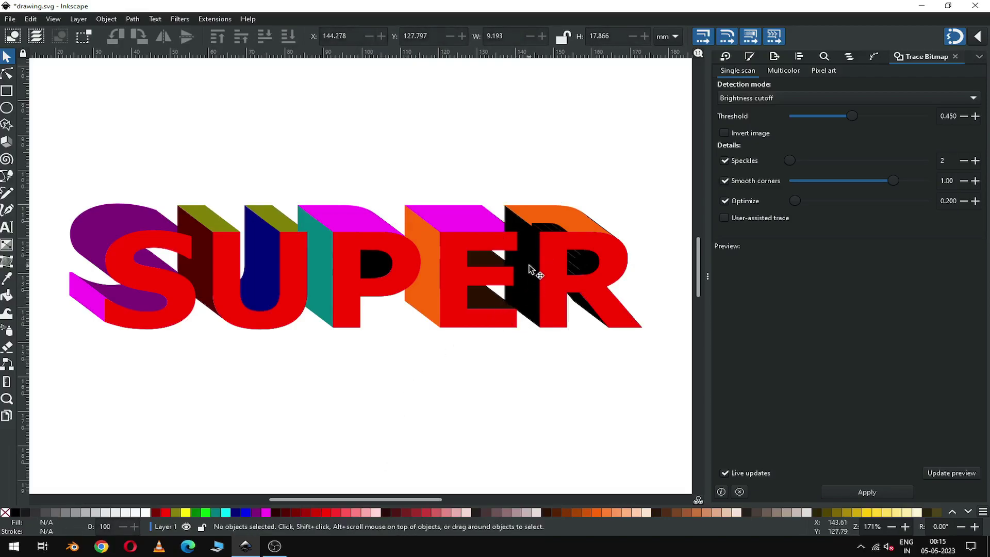
Fill the R's left side face with blue.
left_click(526, 288)
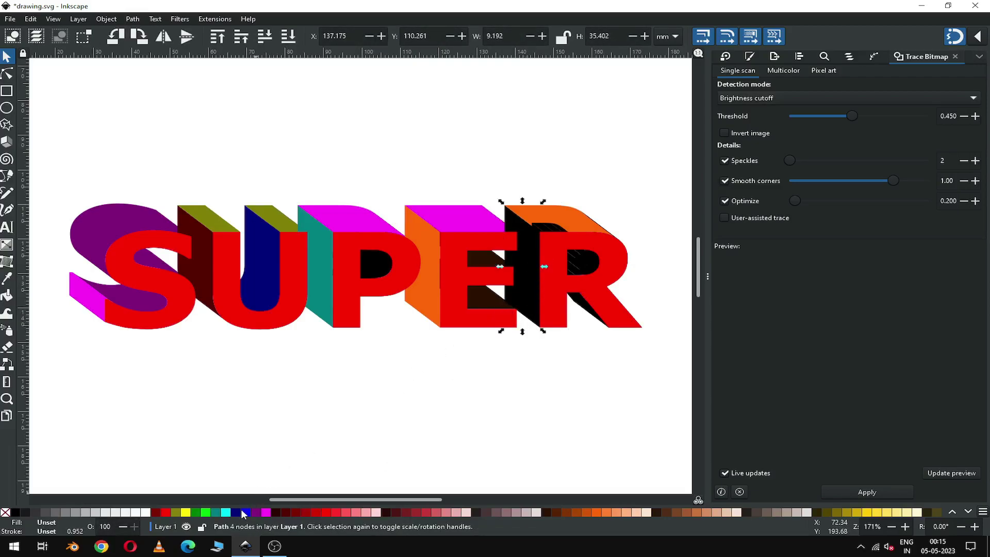
left_click(245, 512)
left_click(433, 415)
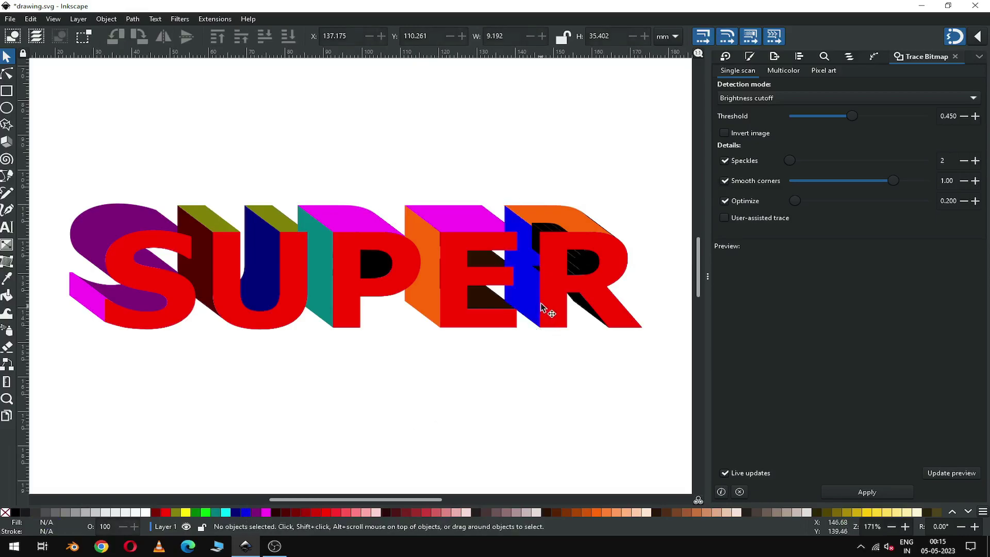
Delete the stray black piece stretching from the R's left side face behind the top of its counter.
left_click_drag(518, 181, 576, 263)
left_click_drag(576, 262, 577, 262)
key("Delete")
left_click_drag(522, 184, 581, 262)
left_click(581, 264)
left_click(579, 263)
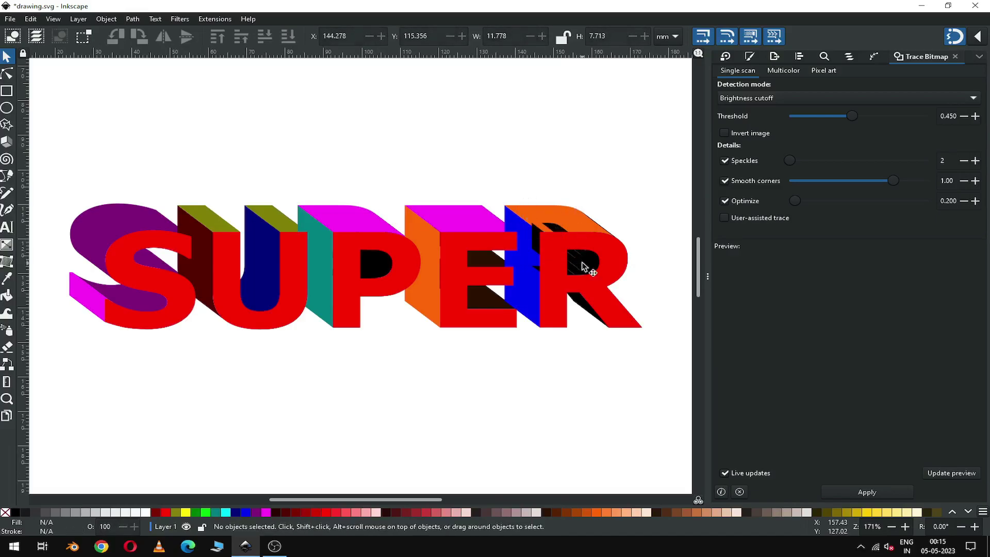
Delete the black four-node piece overlapping the upper part of the R's blue side face.
left_click(545, 227)
key("Delete")
left_click(553, 226)
left_click(531, 230)
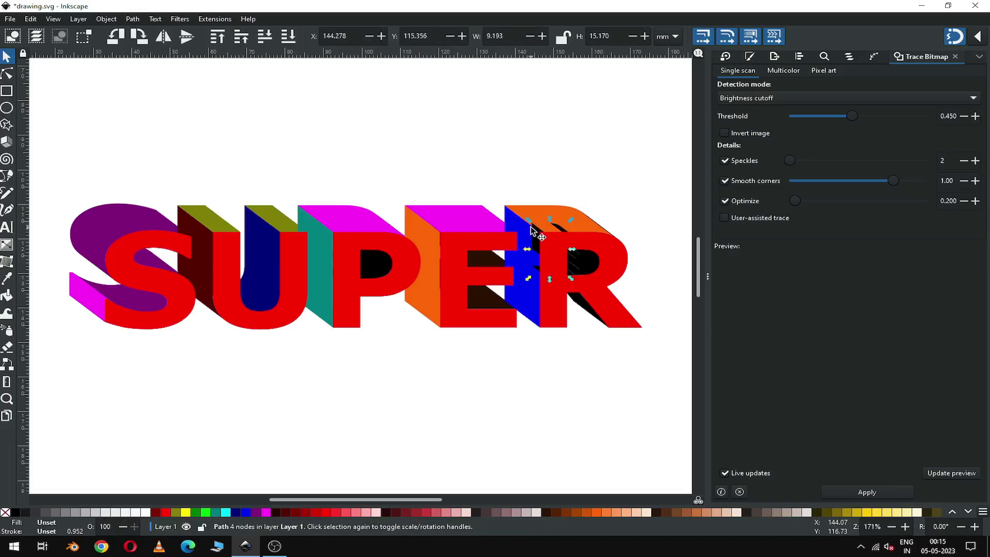
key("Delete")
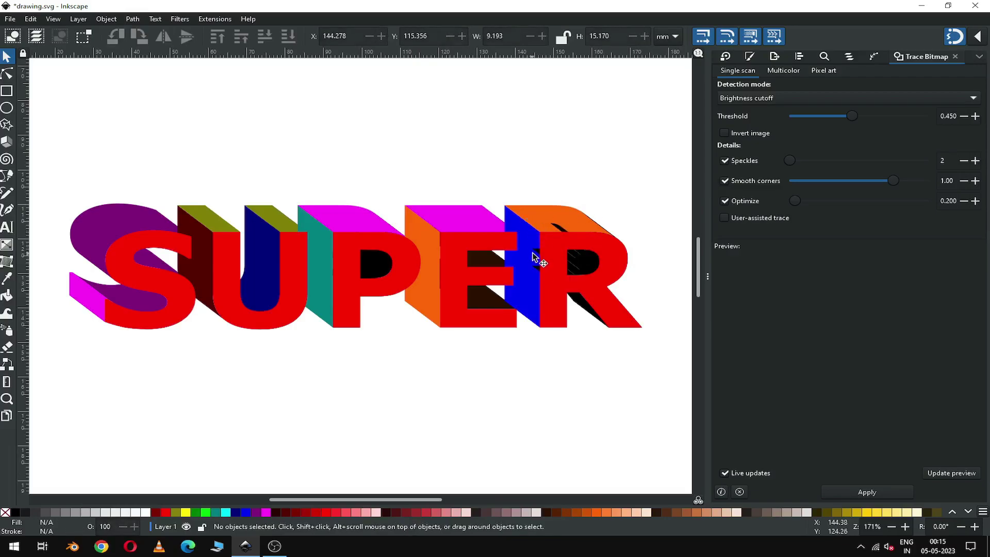
Delete the small black pieces protruding over the R's orange top face.
left_click(553, 226)
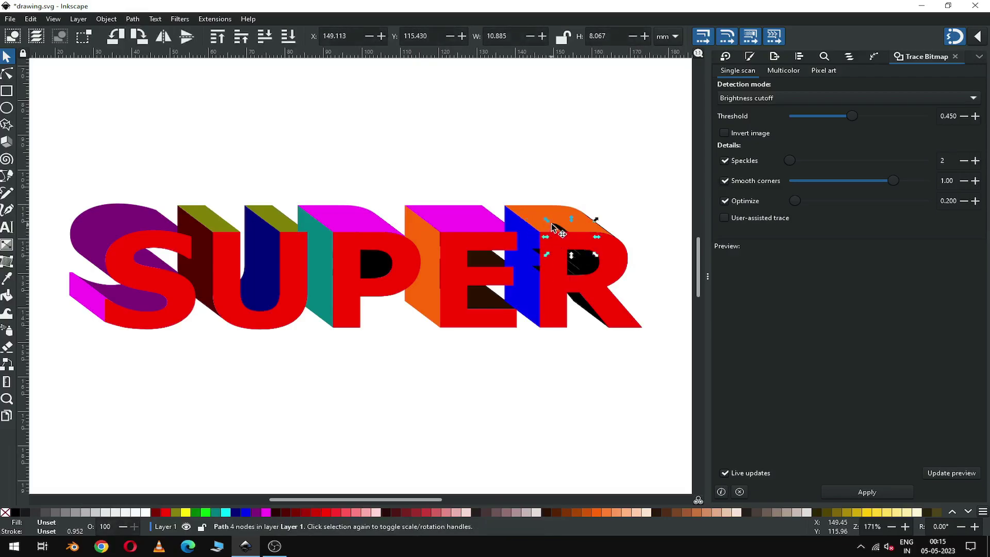
key("Delete")
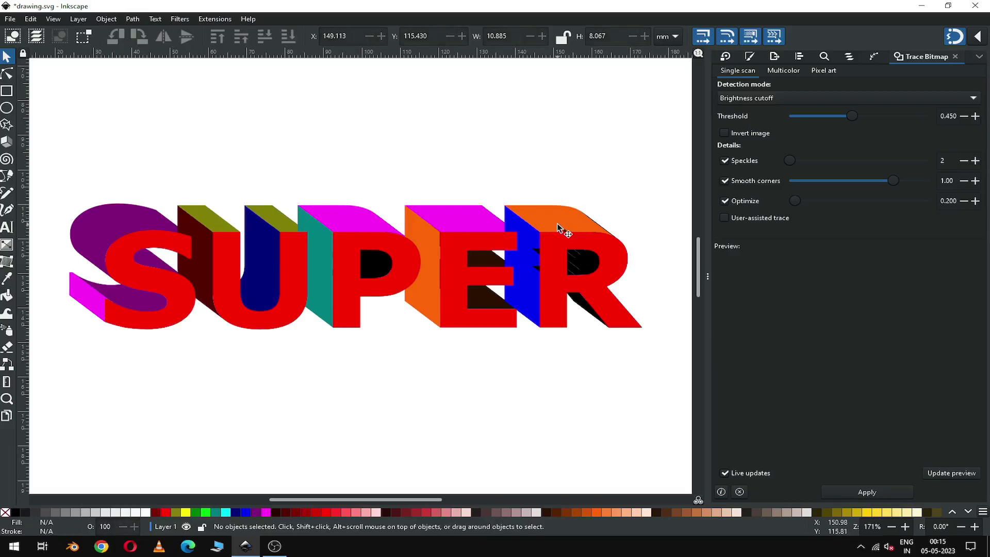
left_click(556, 225)
key("Delete")
left_click(557, 228)
key("Delete")
Delete the bottom strip under the R's leg and fill the leg's inner side face with dark orange.
left_click(582, 307)
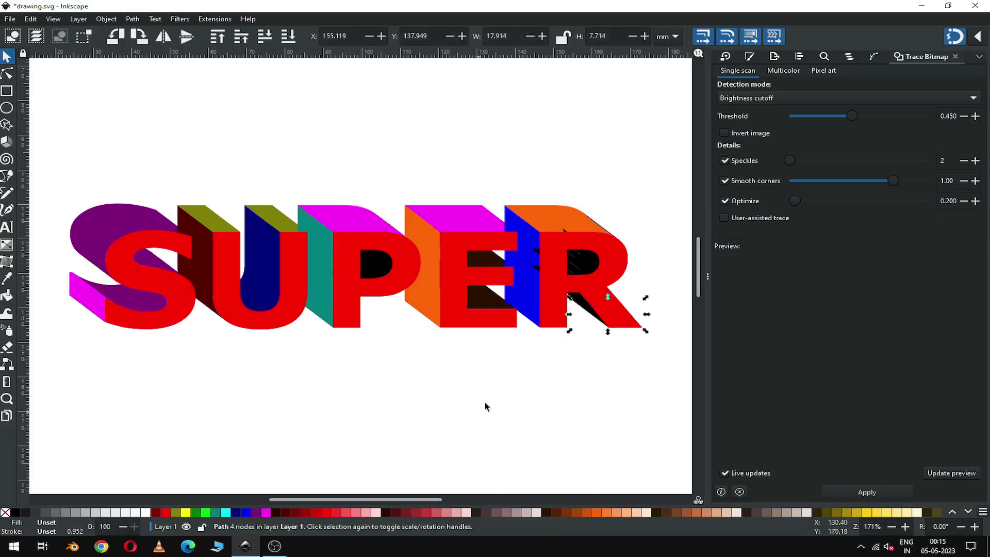
left_click(580, 312)
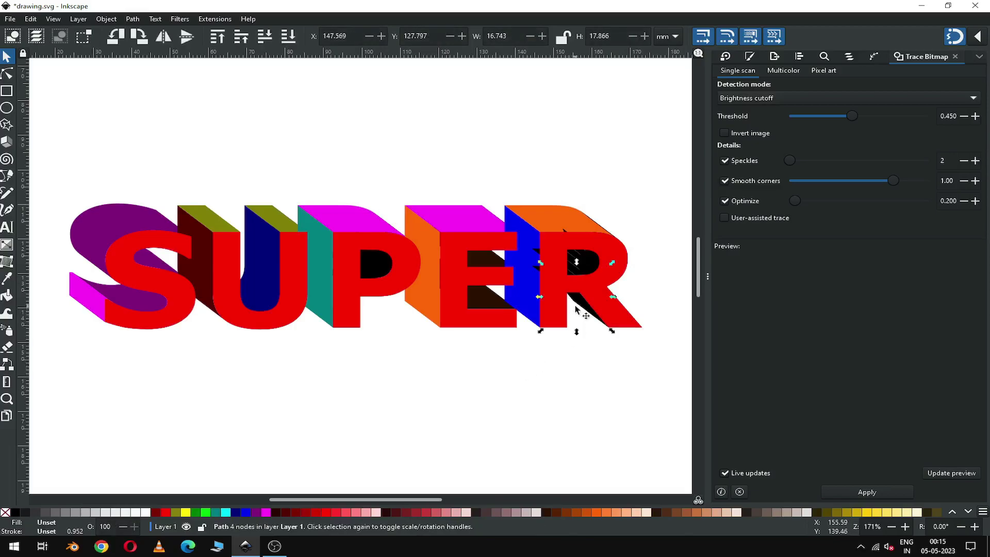
left_click(588, 510)
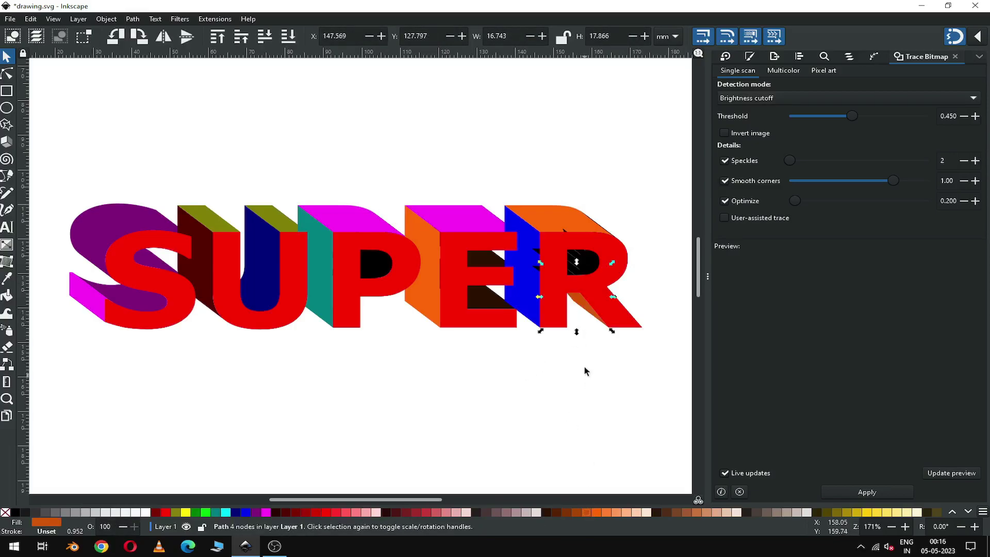
left_click(583, 390)
left_click_drag(647, 208, 525, 298)
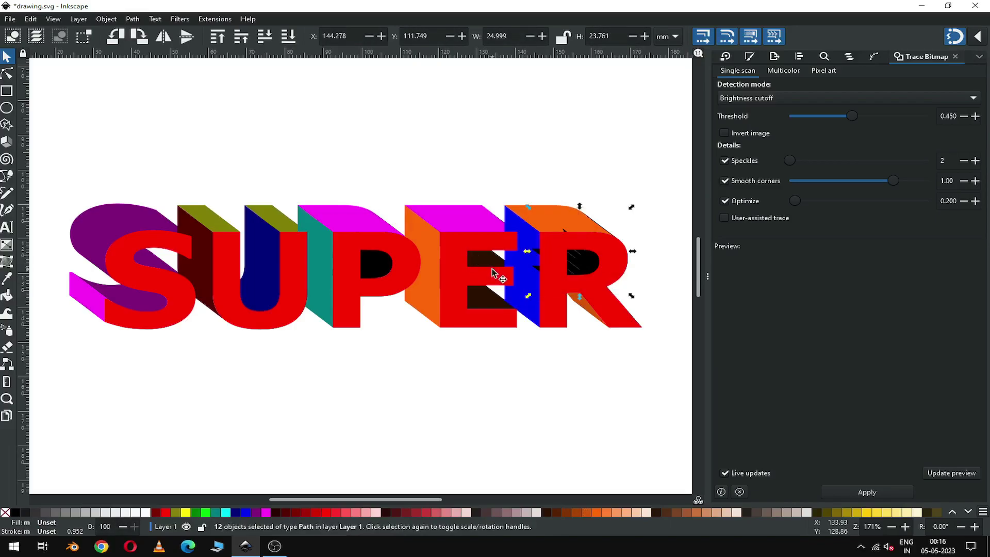
left_click(623, 175)
key("z")
left_click_drag(566, 203, 631, 257)
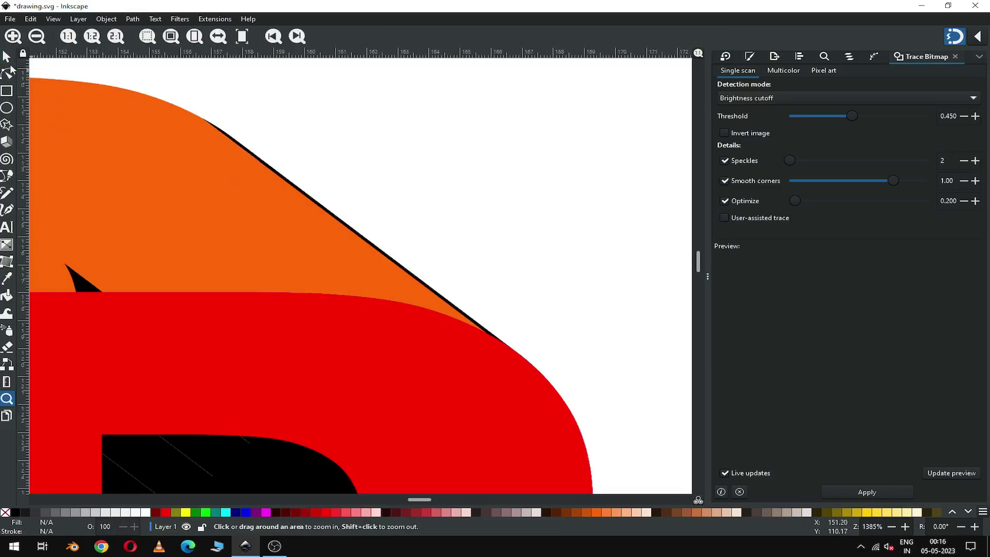
left_click(7, 57)
left_click(234, 139)
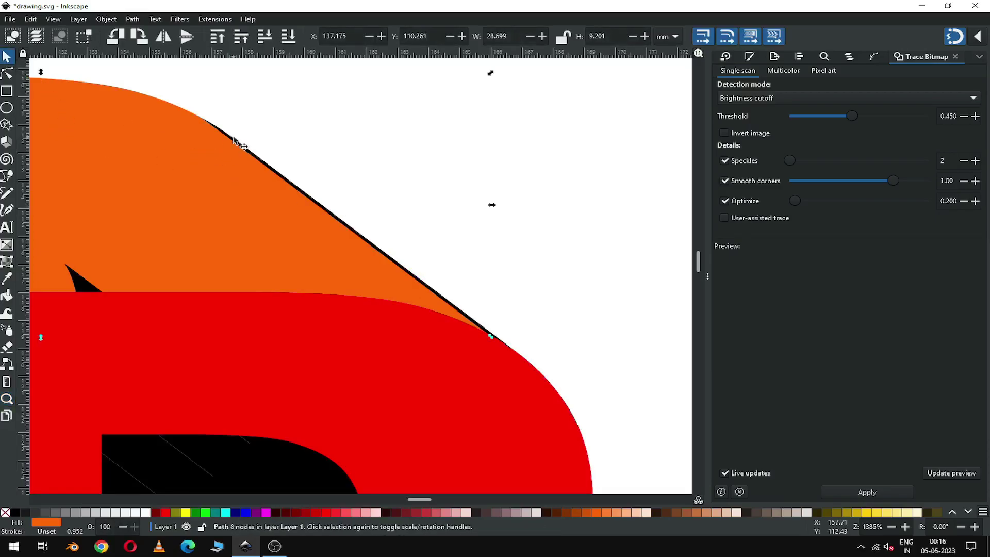
left_click(240, 138)
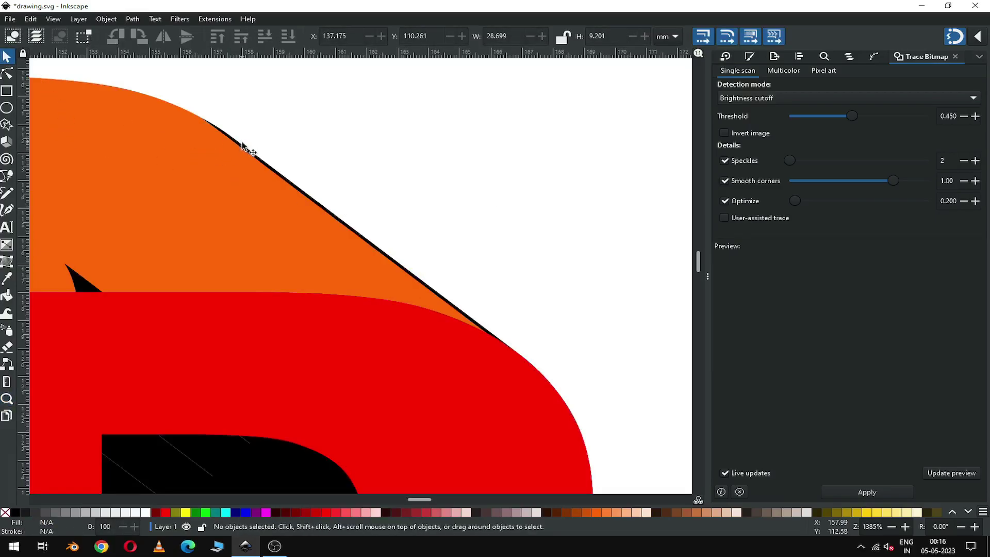
left_click(246, 150)
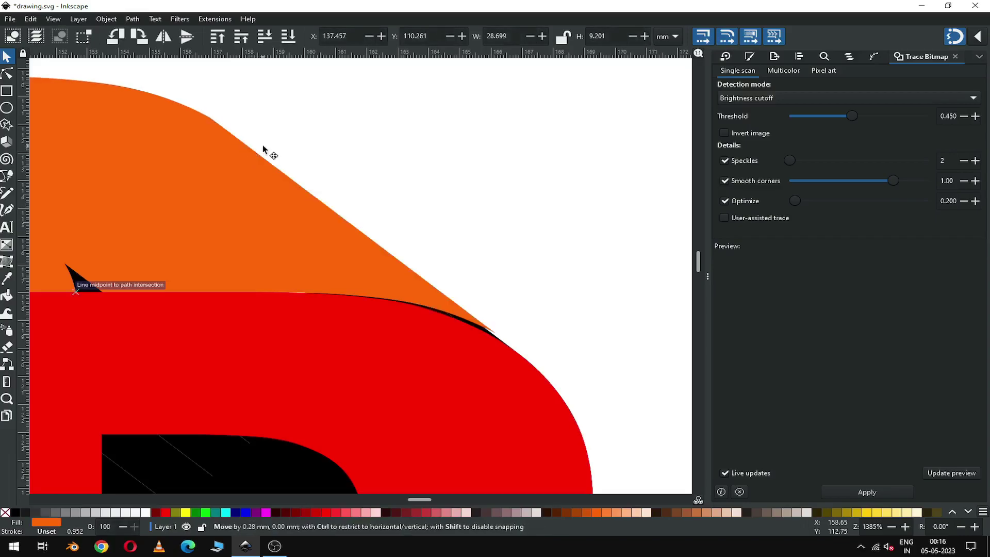
left_click(475, 291)
Unite the thin black sliver along the R's upper outer edge with the R's orange top face into one path.
key("z")
left_click_drag(452, 269, 531, 347)
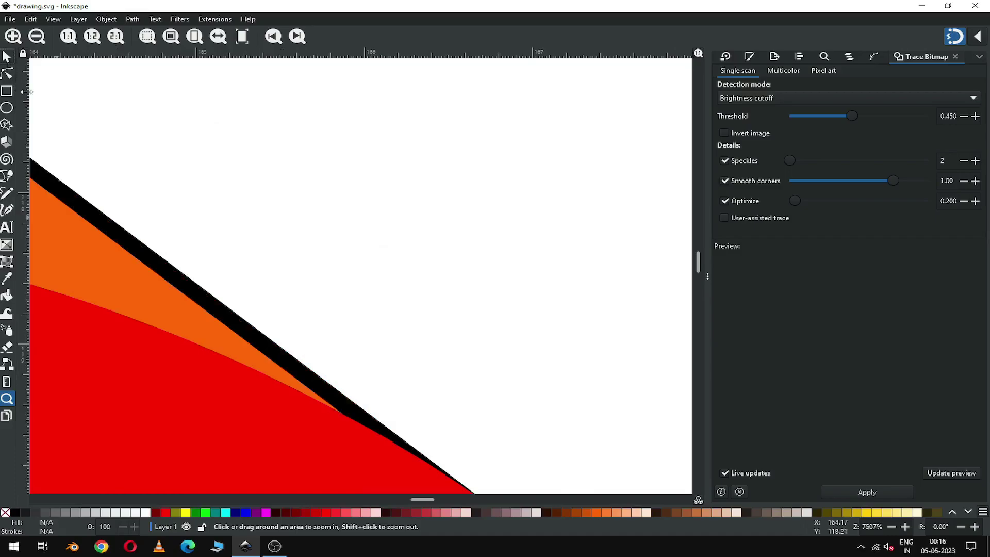
key("s")
left_click(136, 244)
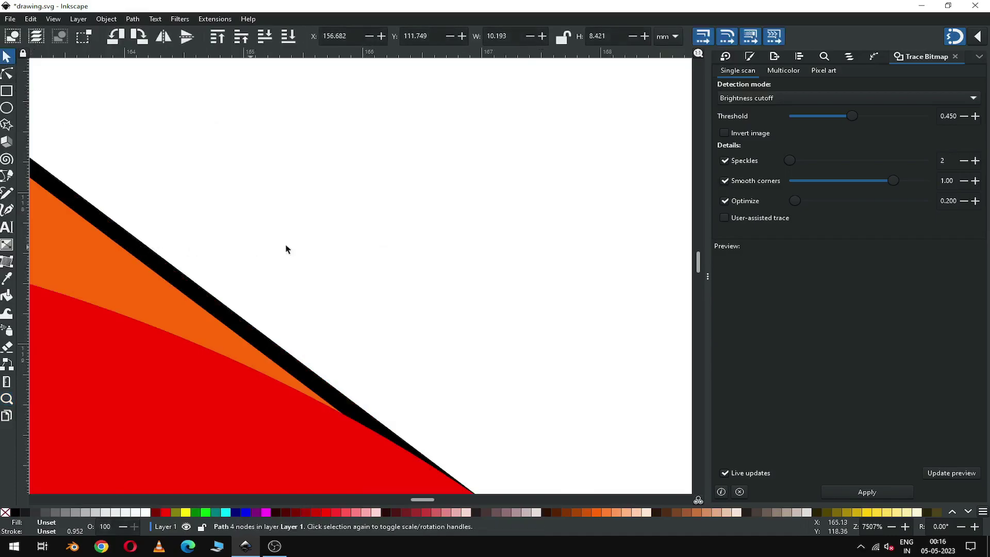
scroll(250, 245, "down", 9, "ctrl")
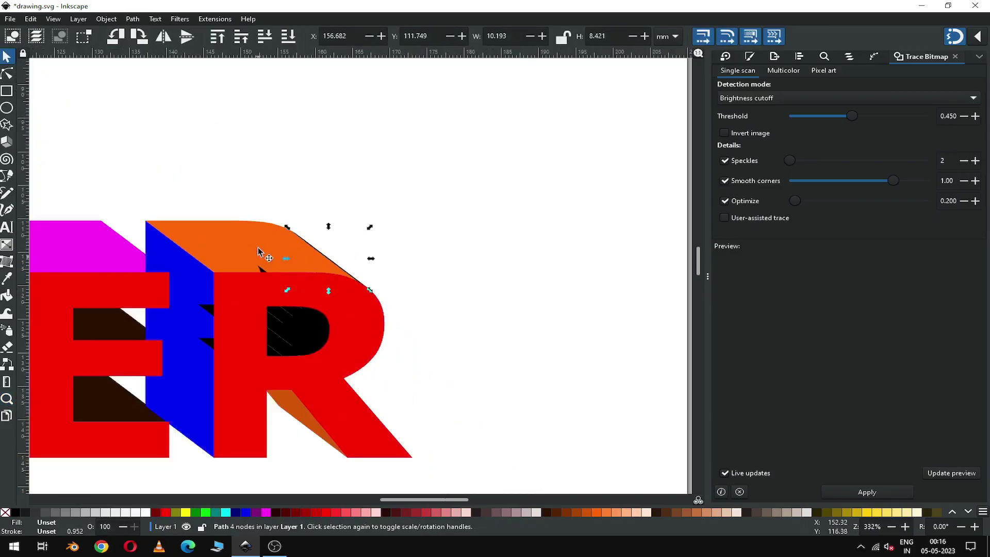
left_click(255, 241, "shift")
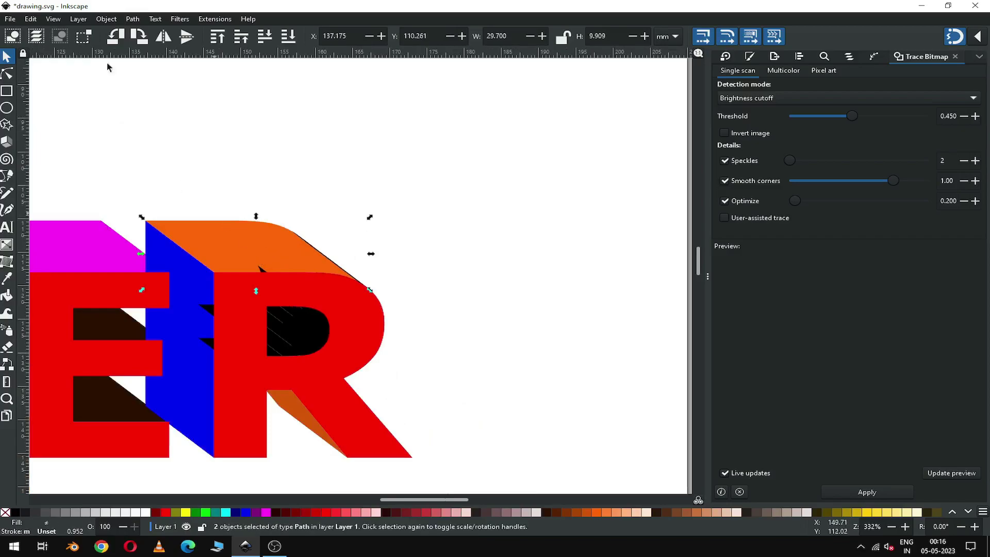
left_click(133, 19)
left_click(150, 74)
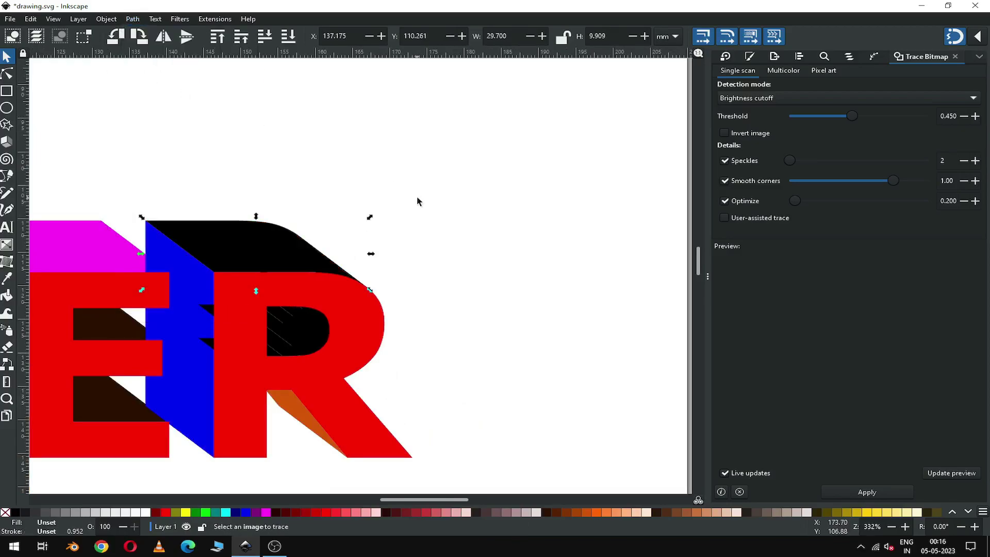
Fill the pieces inside the R's counter with green and unite them into one path.
left_click(418, 201)
left_click_drag(443, 399, 180, 253)
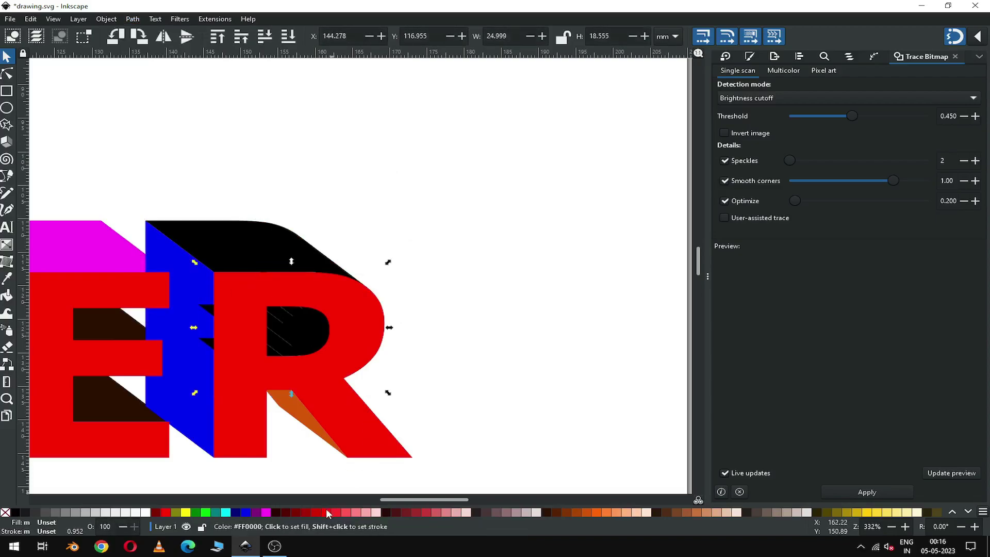
left_click(192, 513)
left_click(132, 19)
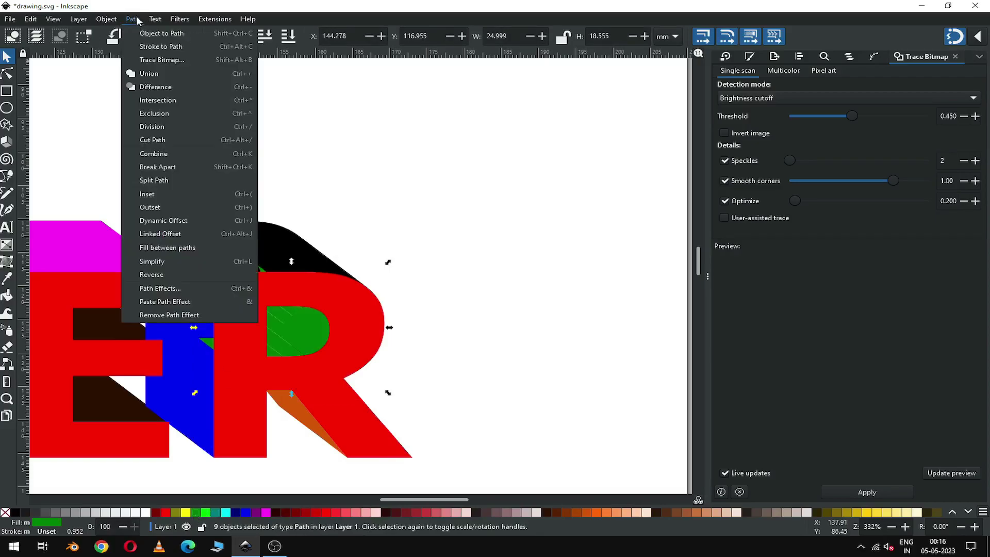
left_click(147, 74)
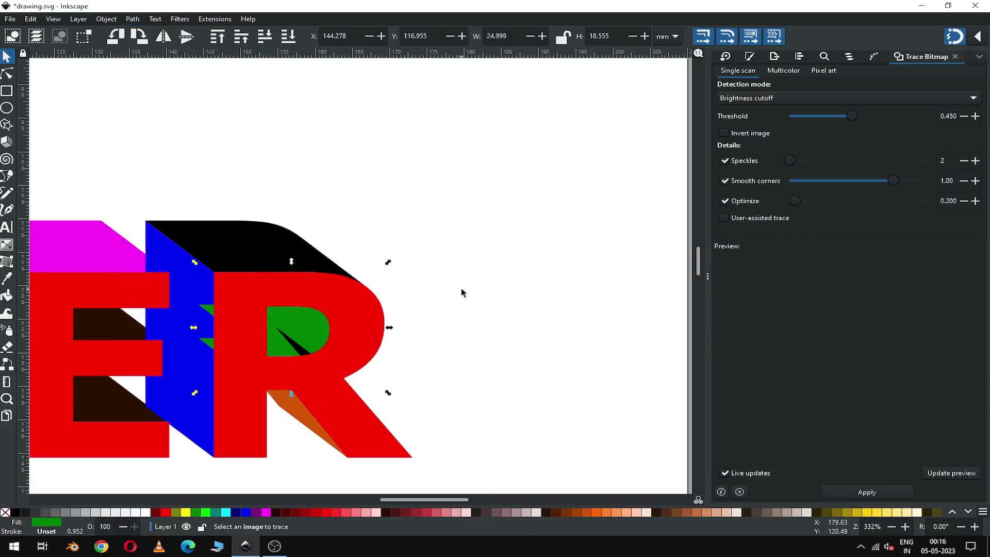
Delete the leftover black four-node piece showing through the R's green counter.
left_click(420, 308)
left_click(301, 345)
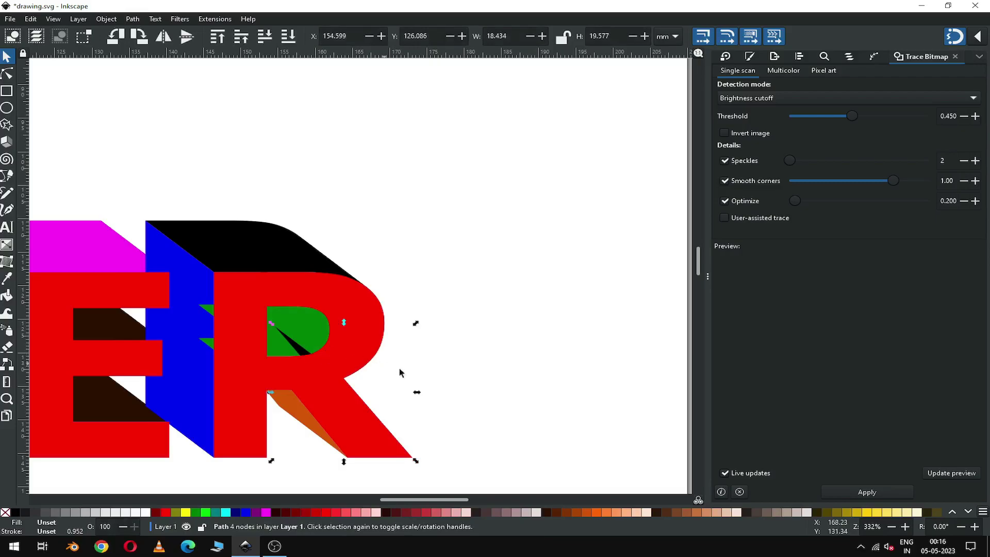
key("Delete")
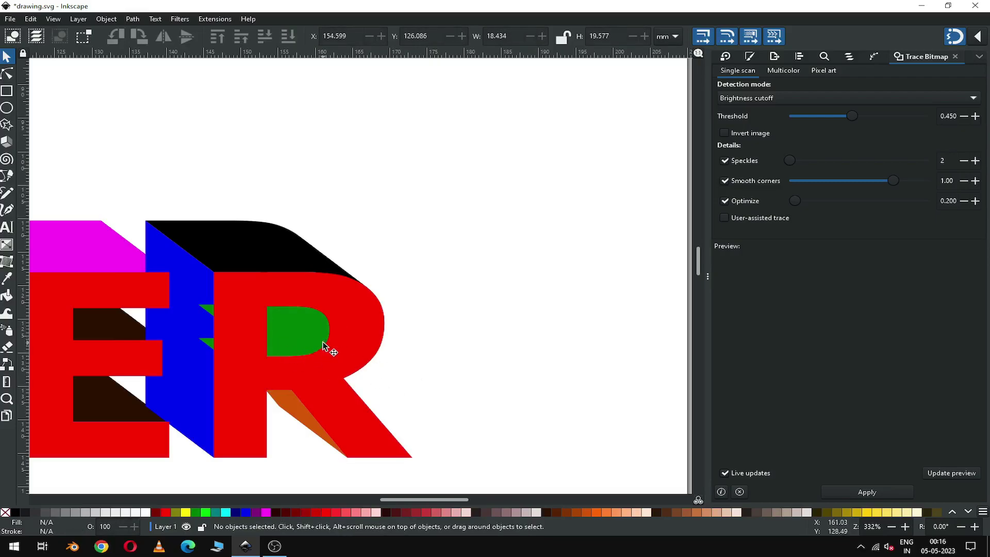
Save the drawing with the whole SUPER lettering in view.
key("minus")
key("minus")
key("minus")
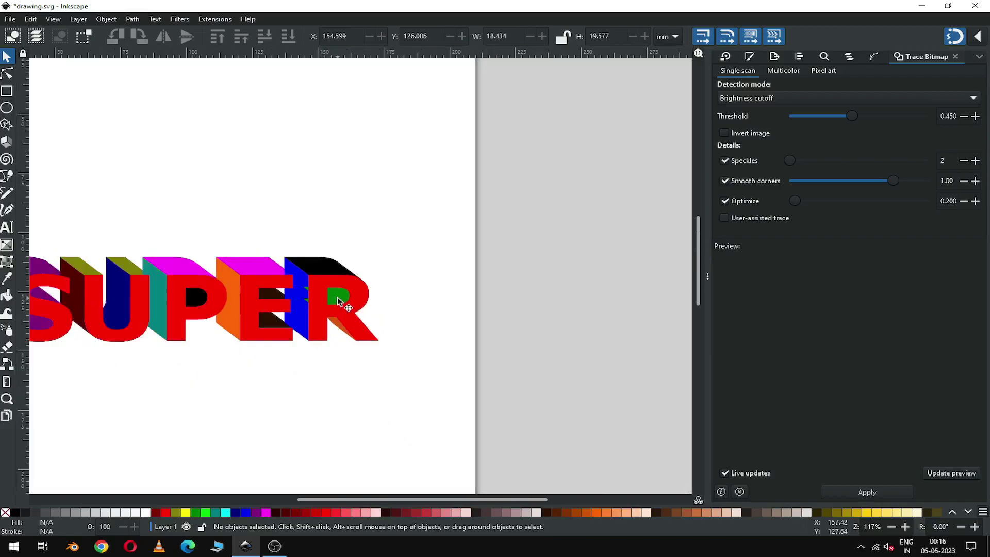
key("minus")
key("minus")
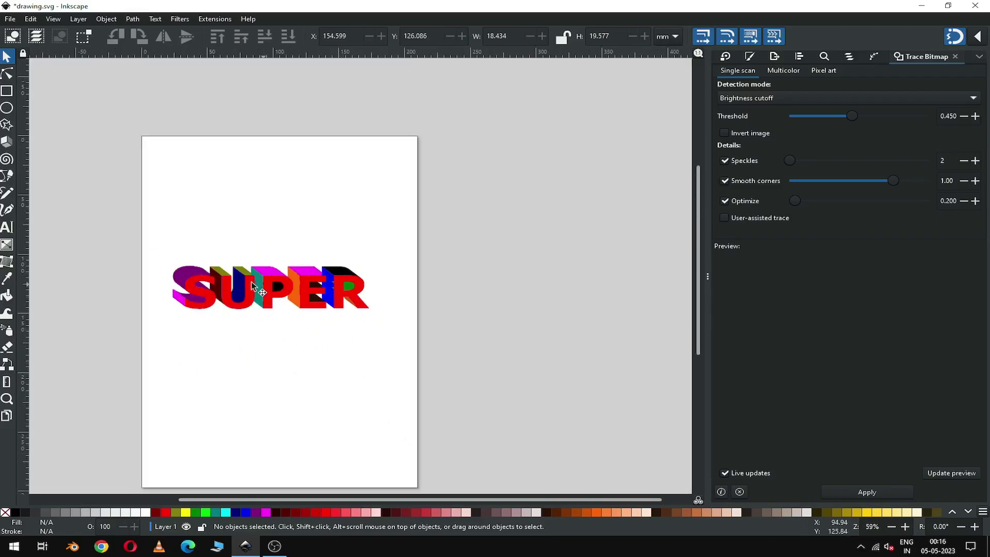
key("z")
left_click_drag(148, 241, 408, 345)
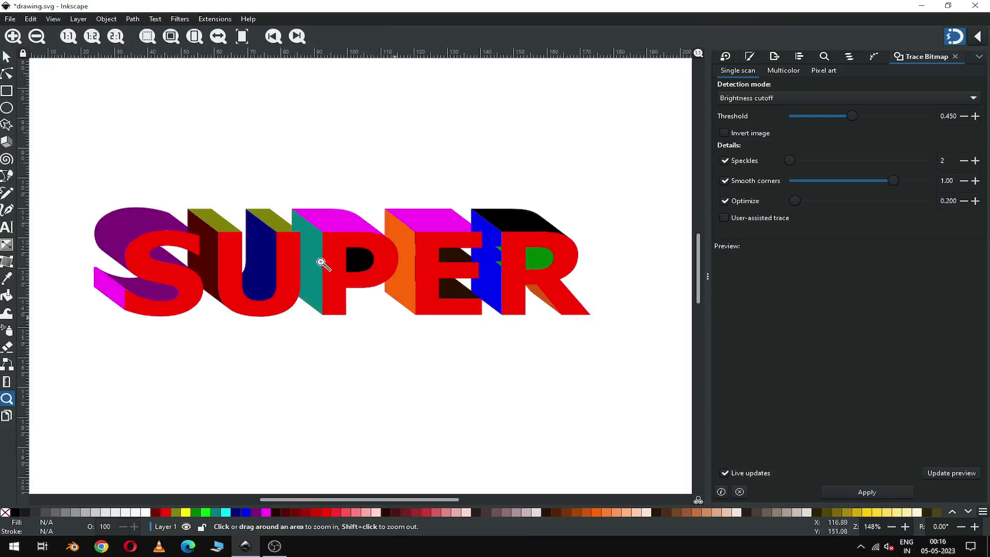
key("s")
key("ctrl+s")
Lower all of the R's top and side face pieces to the bottom of the stacking order.
left_click_drag(610, 186, 465, 353)
left_click(108, 21)
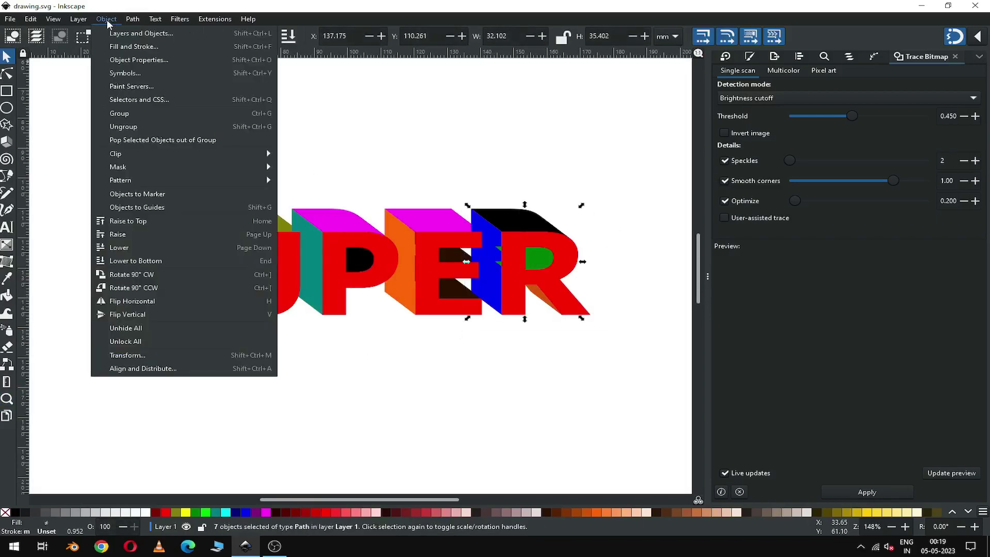
left_click(146, 261)
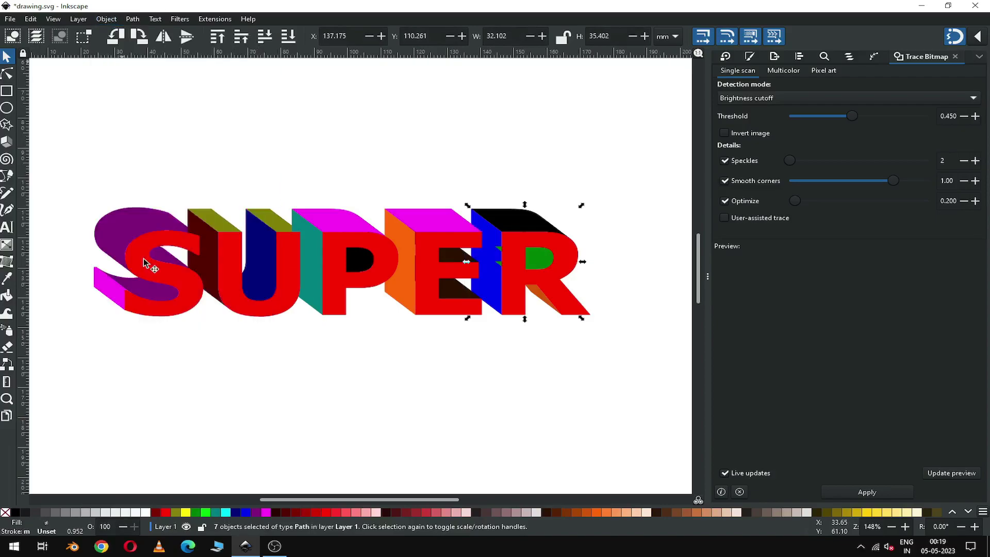
Lower the R's green inner face to the bottom, behind the blue side face.
left_click(432, 359)
left_click(535, 283)
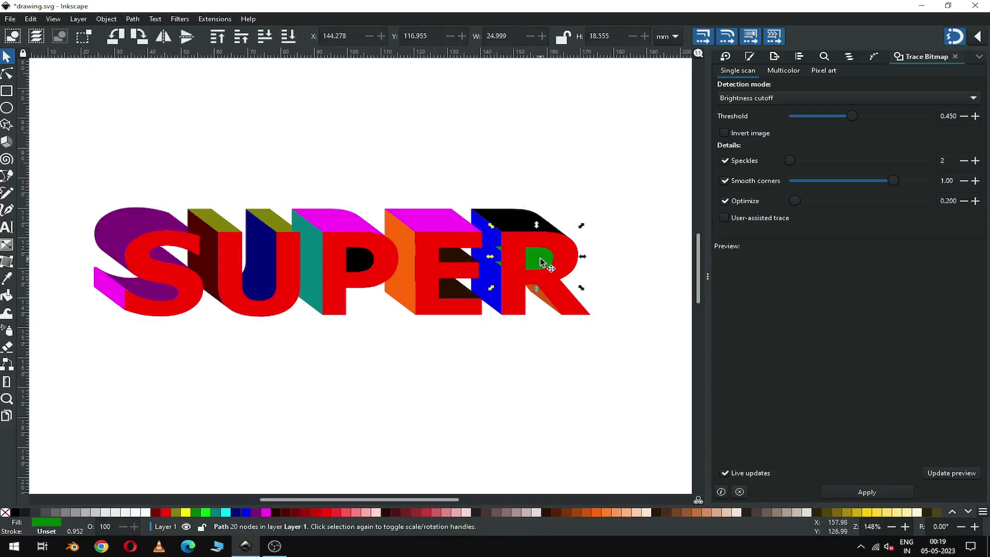
left_click(112, 21)
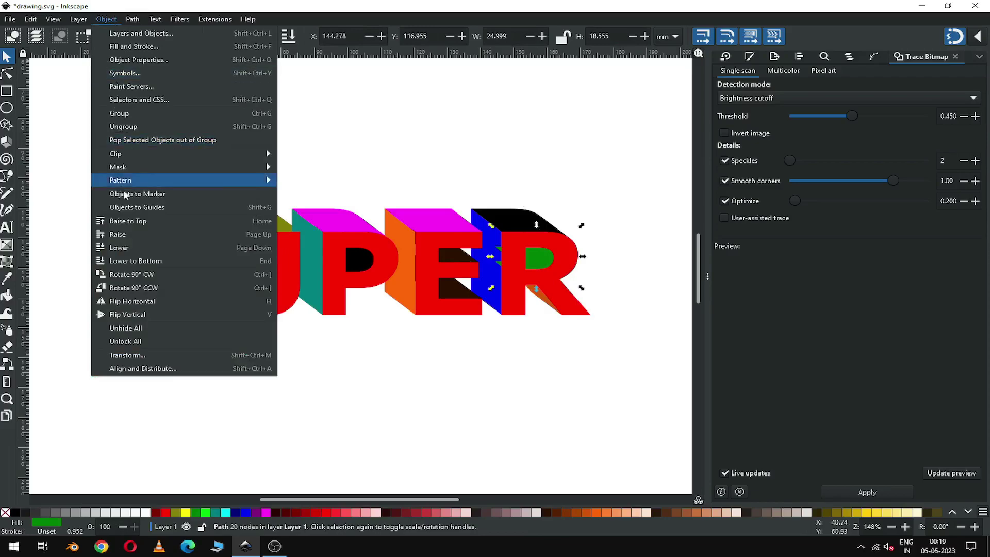
left_click(147, 262)
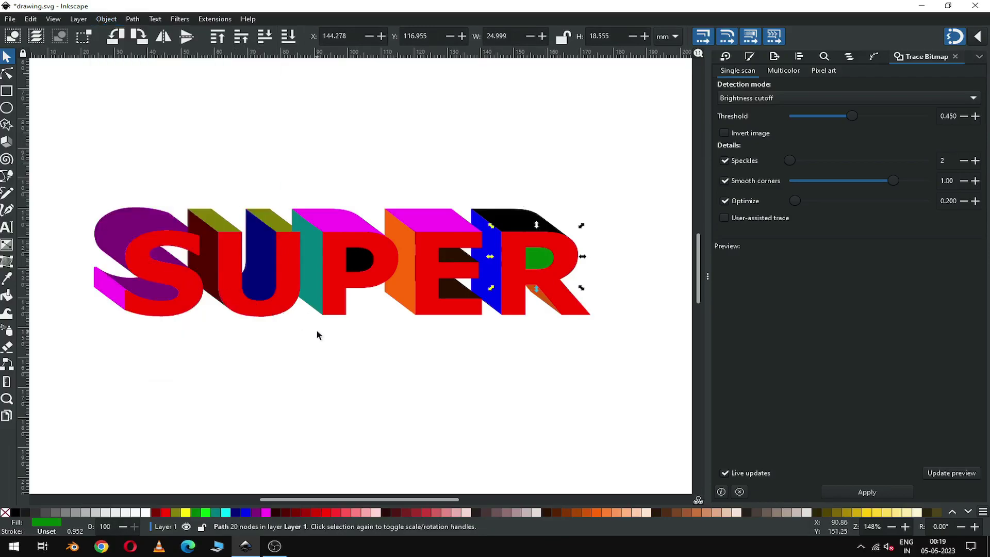
left_click(344, 356)
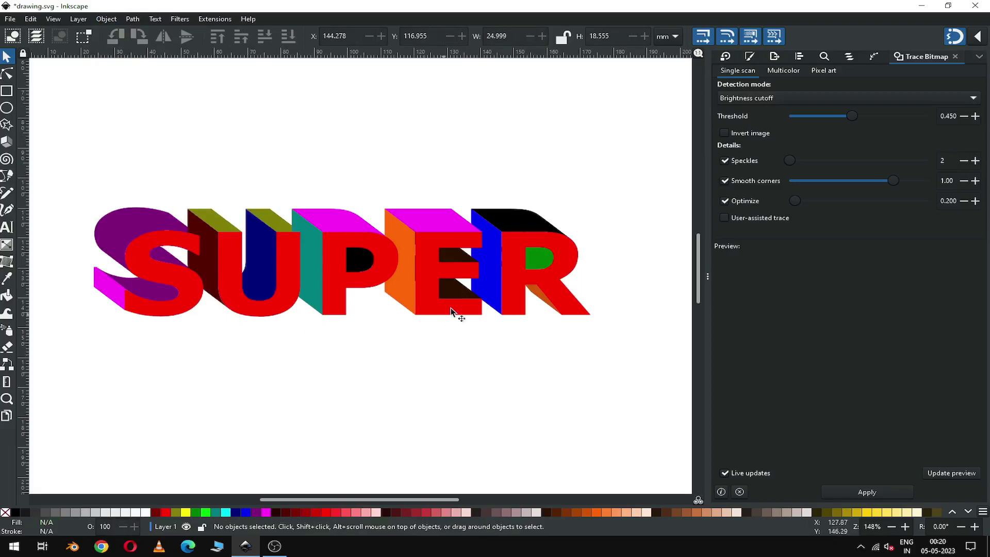
Raise all of the extrusion pieces of the S and U to the top of the stacking order.
left_click(456, 292)
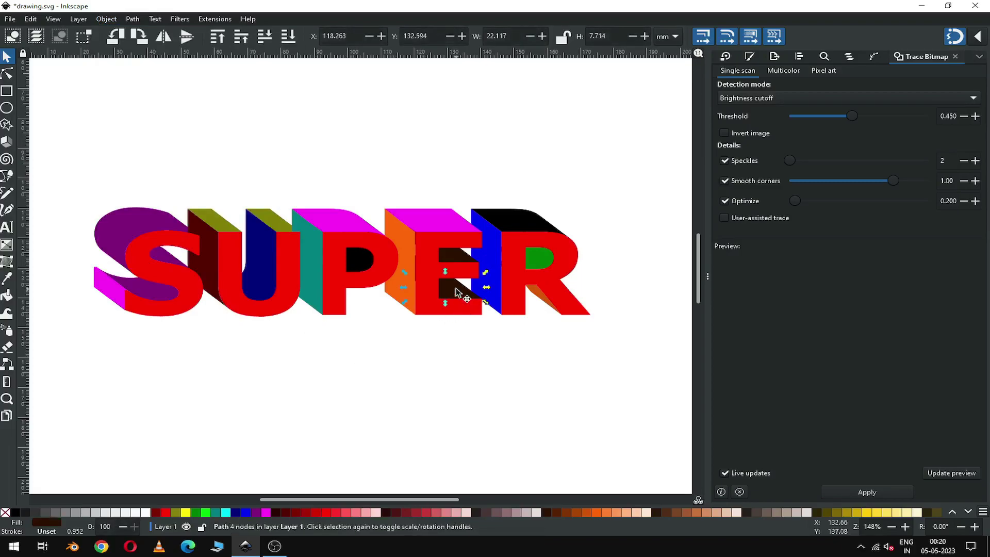
key("z")
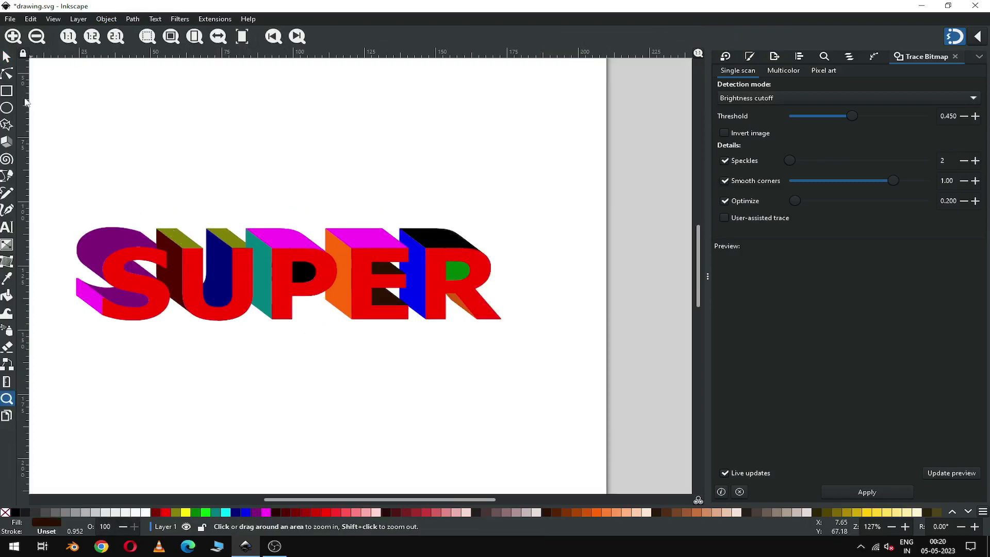
left_click(7, 58)
left_click(245, 167)
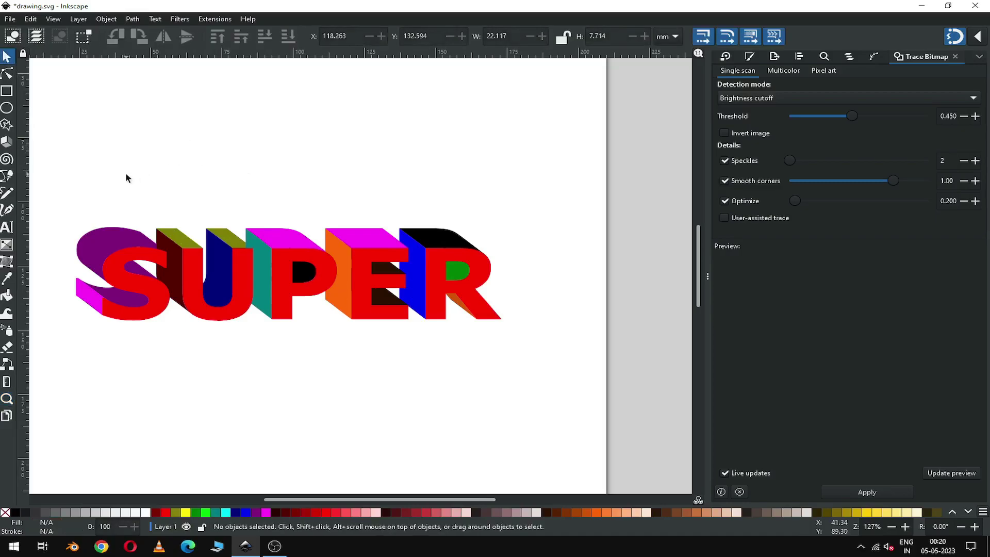
left_click_drag(62, 178, 256, 353)
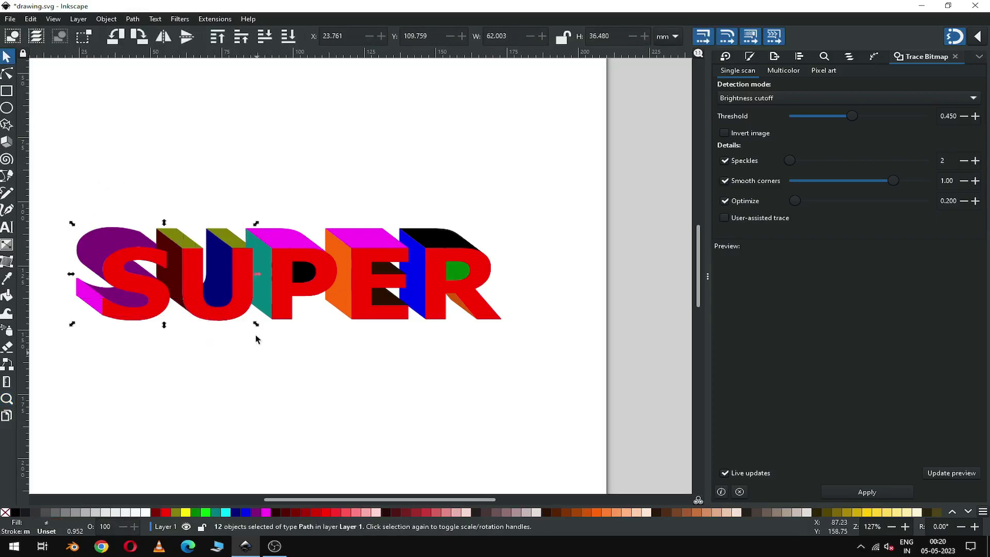
left_click(101, 21)
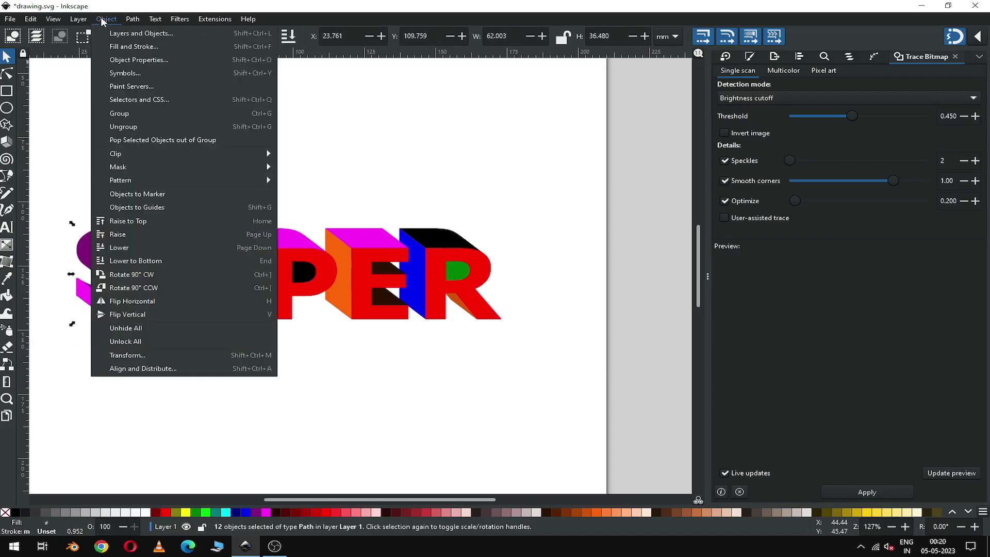
left_click(131, 222)
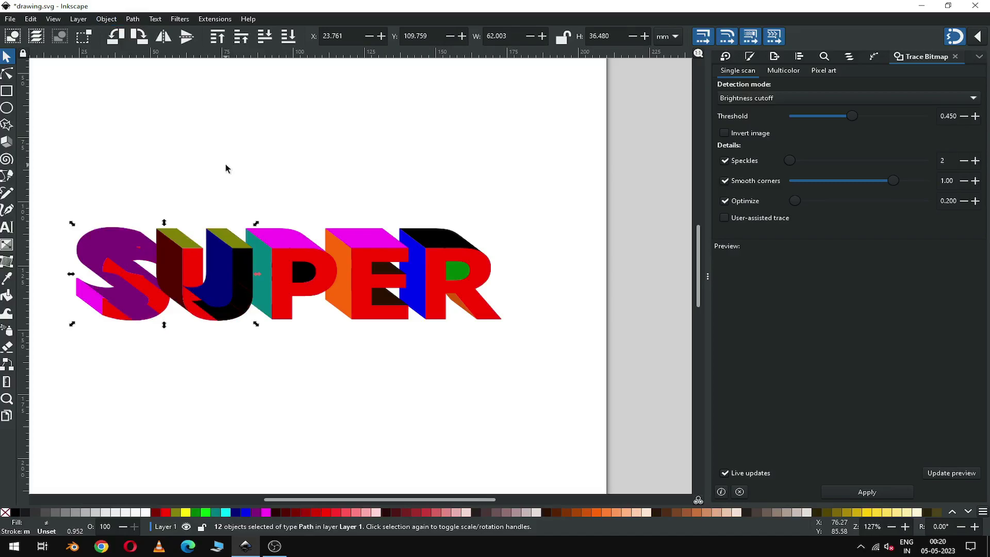
left_click(277, 180)
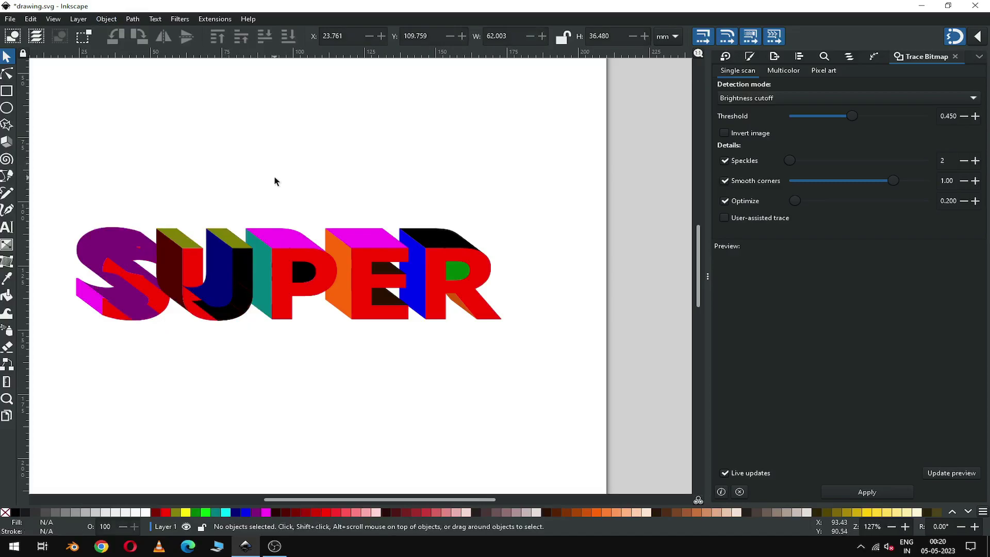
Raise the red SUPER front face to the top, above all the extrusion pieces.
left_click(194, 267)
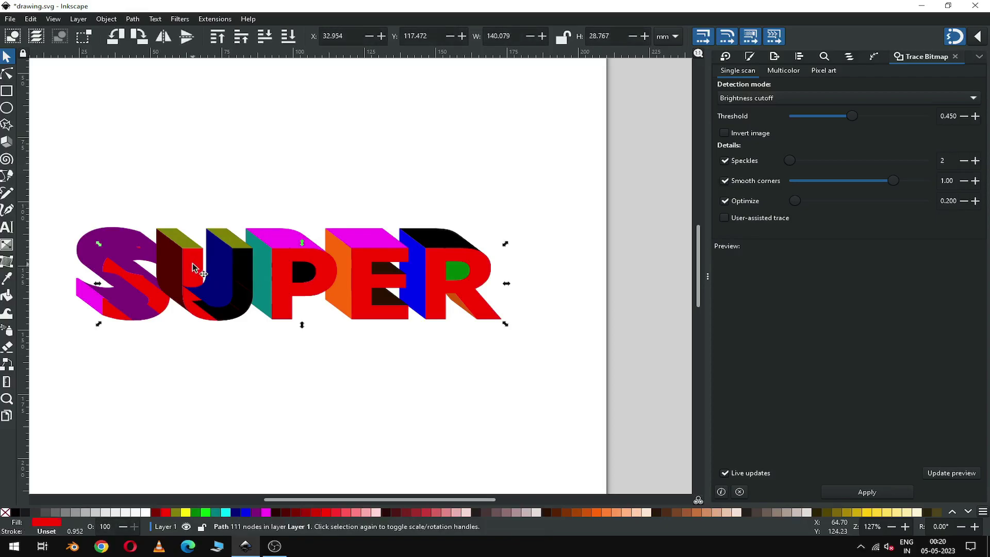
left_click(102, 21)
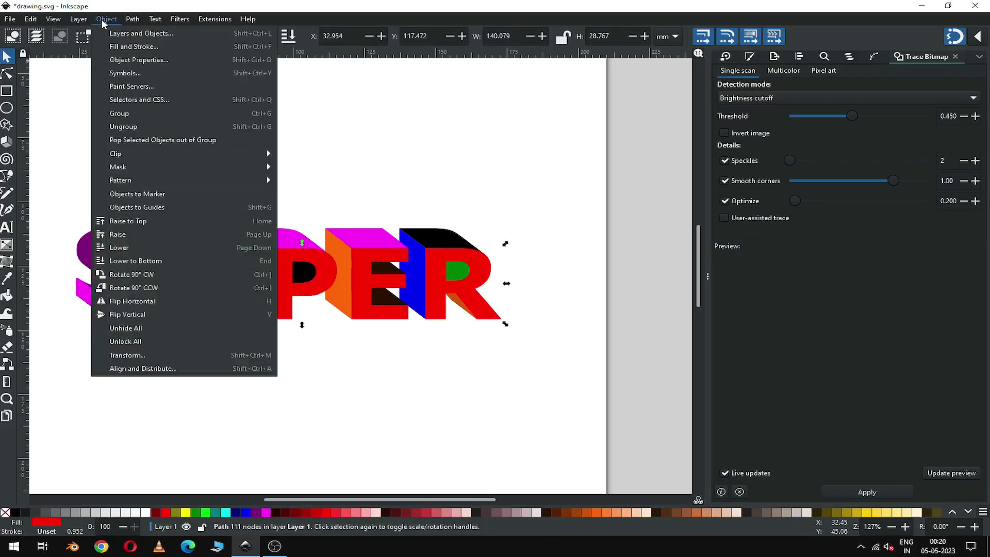
left_click(124, 222)
left_click(216, 157)
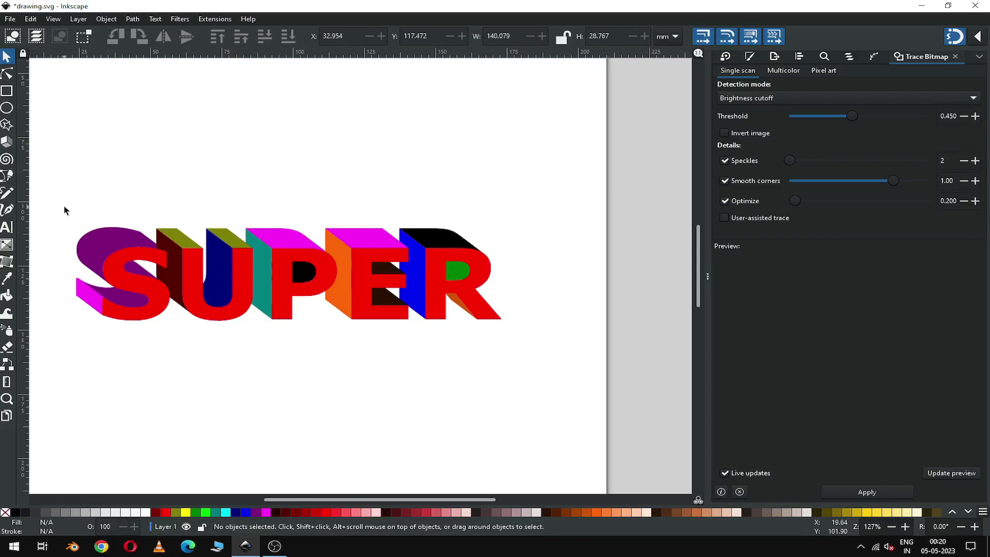
Raise the S's extrusion pieces together with the red front face to the top of the stacking order.
left_click_drag(51, 196, 175, 338)
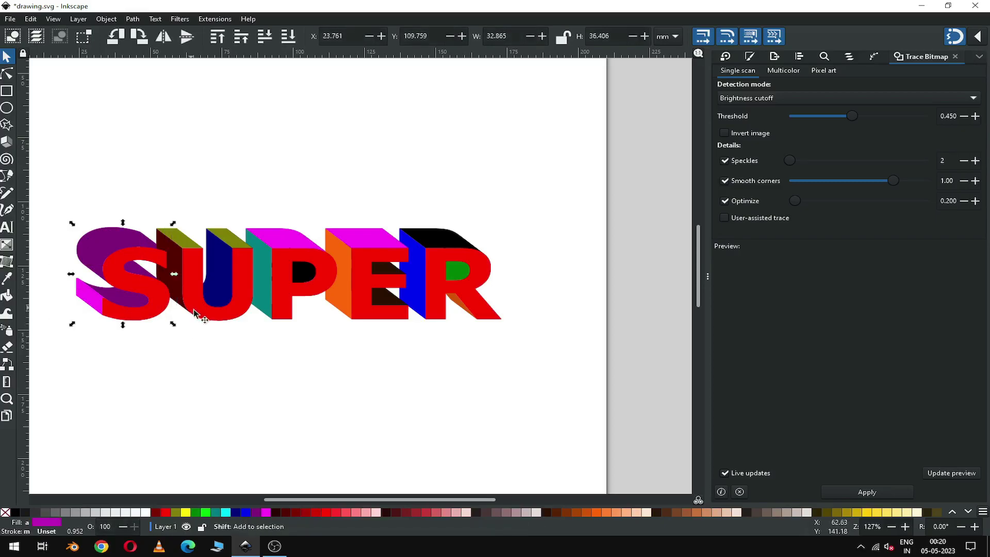
left_click(164, 308, "shift")
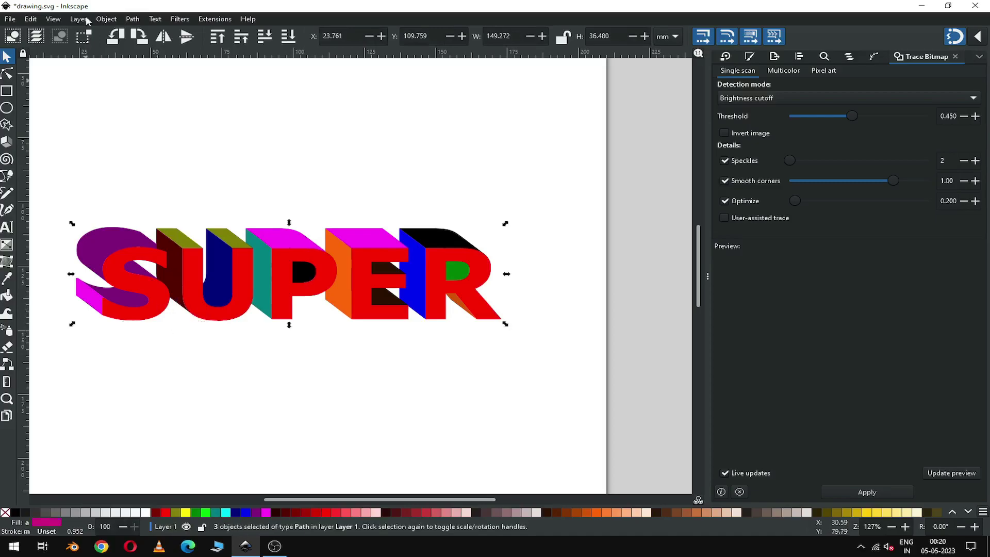
left_click(103, 19)
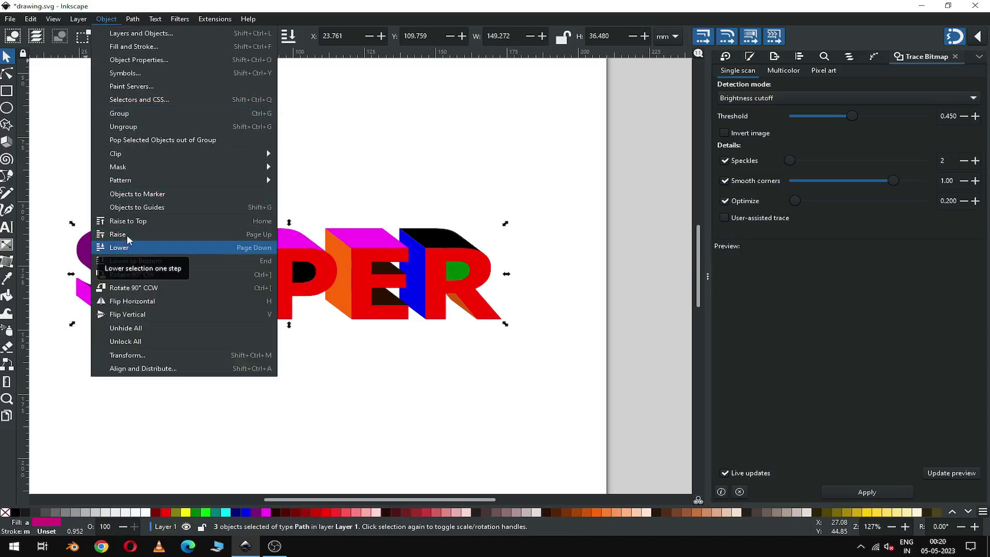
left_click(128, 221)
key("Escape")
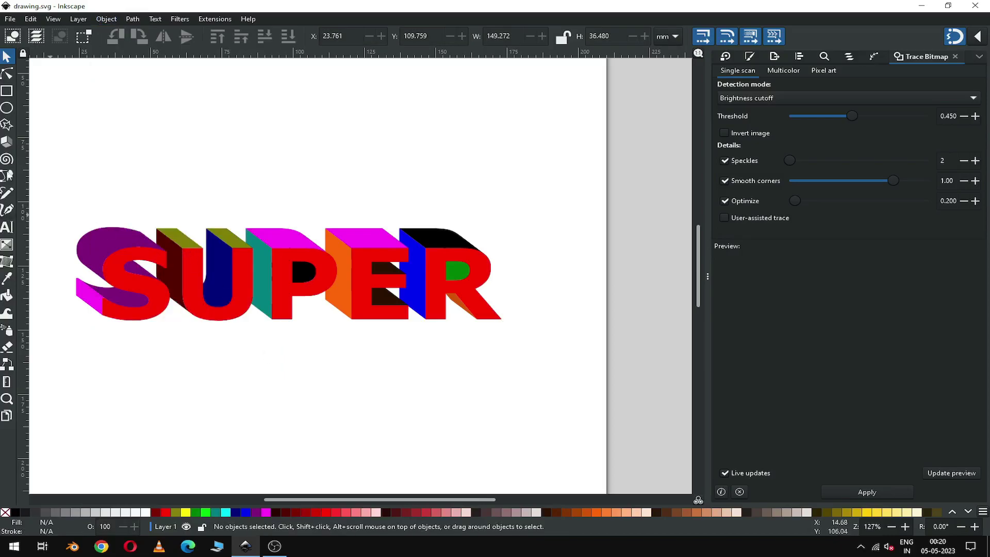
Draw a thin black rectangle about 90 mm wide and 4 mm high above the lettering and convert it to a path.
left_click(8, 92)
mouse_move(217, 107)
left_mouse_down()
mouse_move(291, 122)
mouse_move(474, 116)
left_mouse_up()
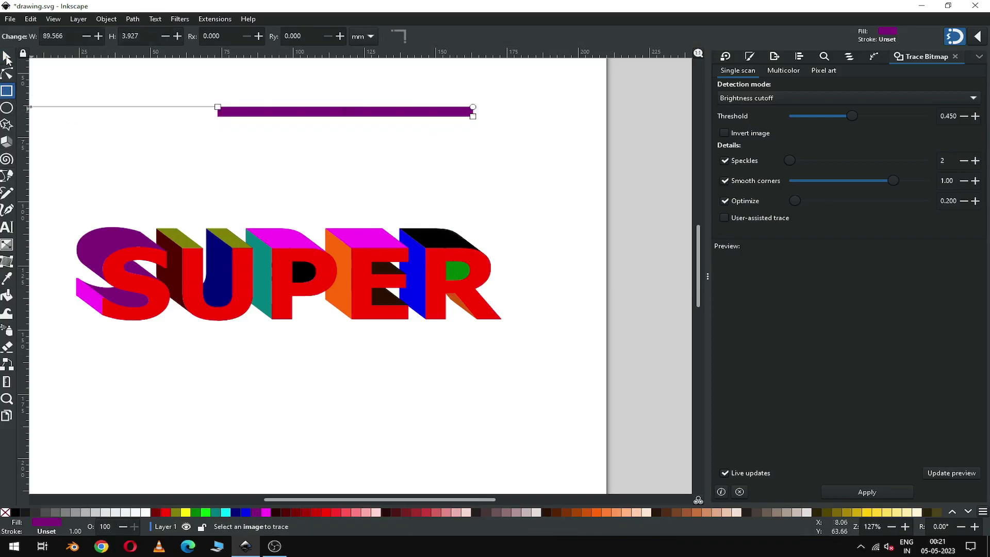
left_click(7, 57)
left_click(6, 513)
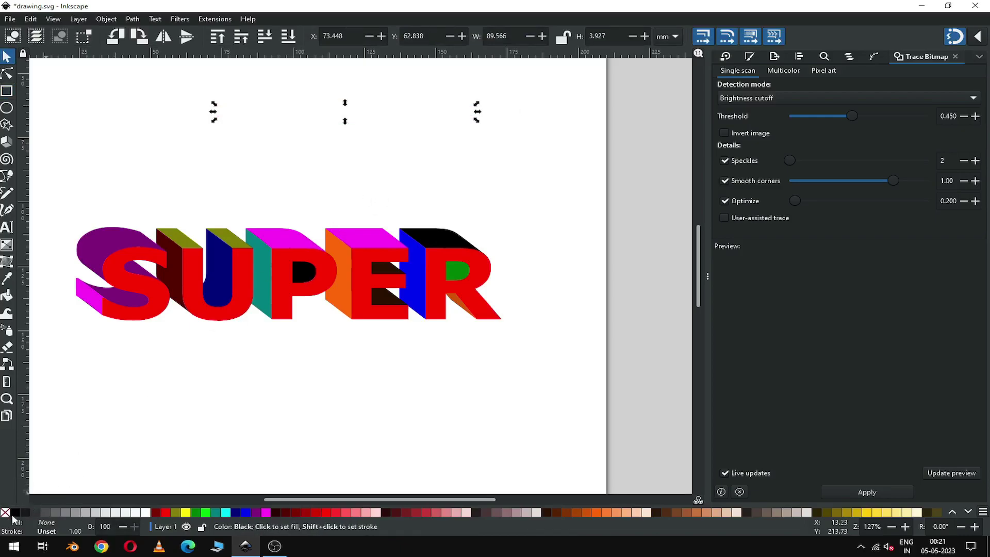
left_click(16, 512)
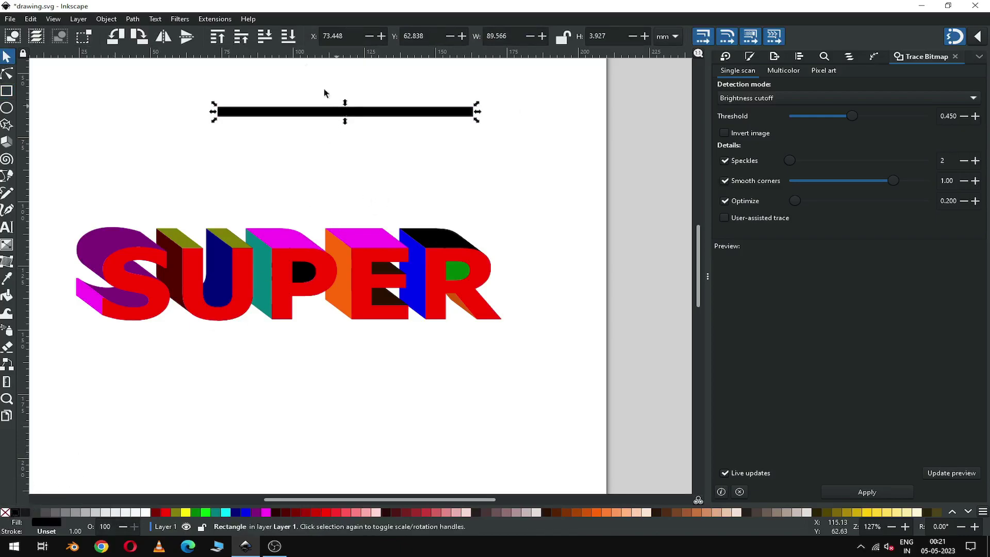
left_click(132, 19)
left_click(154, 31)
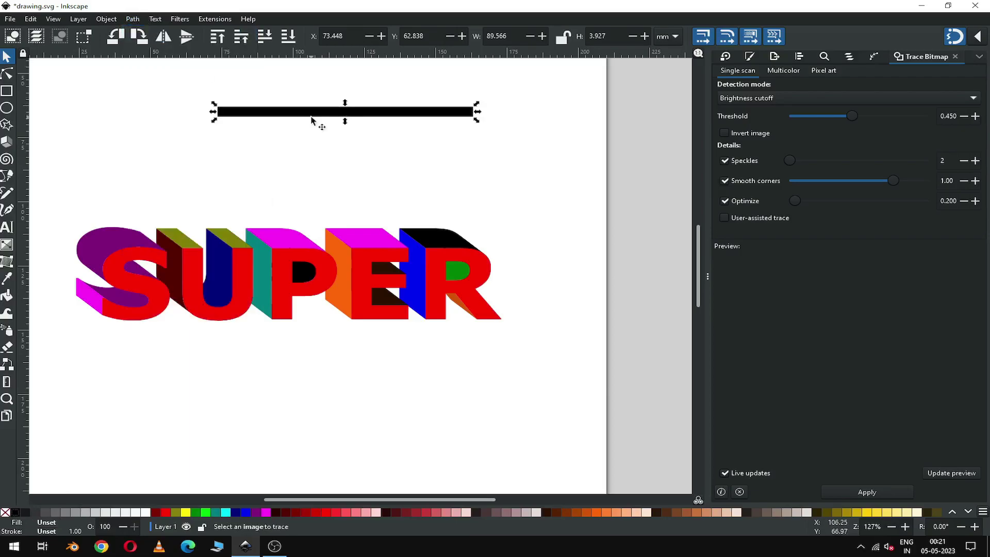
Duplicate the black bar and make the copy about 2.4 mm high, placed just above the original.
right_click(311, 111)
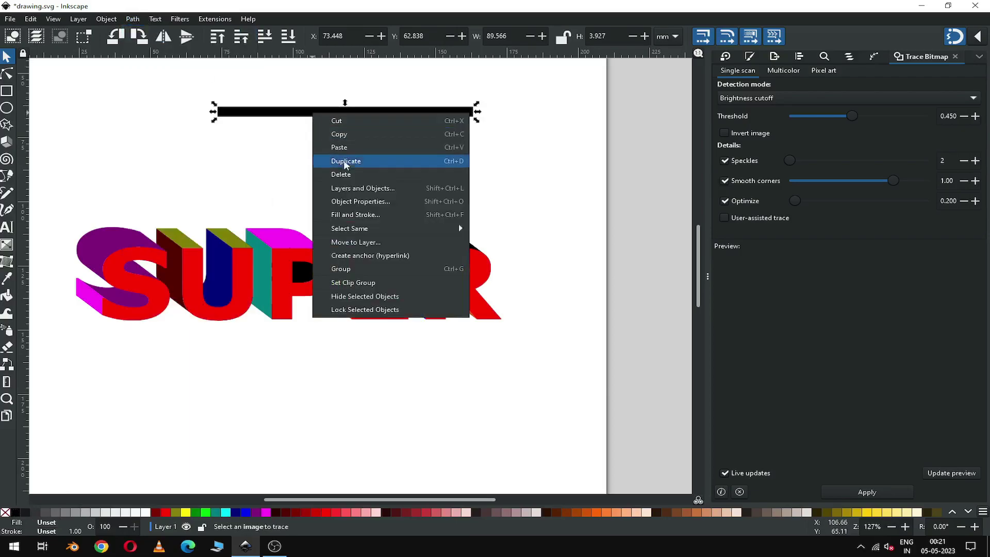
left_click(351, 161)
mouse_move(345, 126)
left_mouse_down()
mouse_move(354, 108)
mouse_move(347, 116)
left_mouse_up()
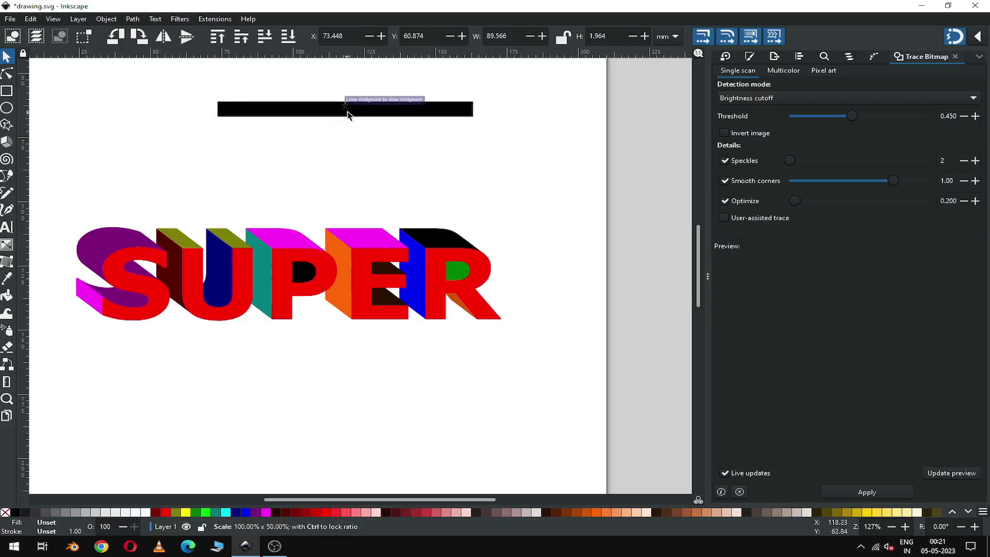
key("z")
left_click_drag(193, 70, 516, 146)
key("s")
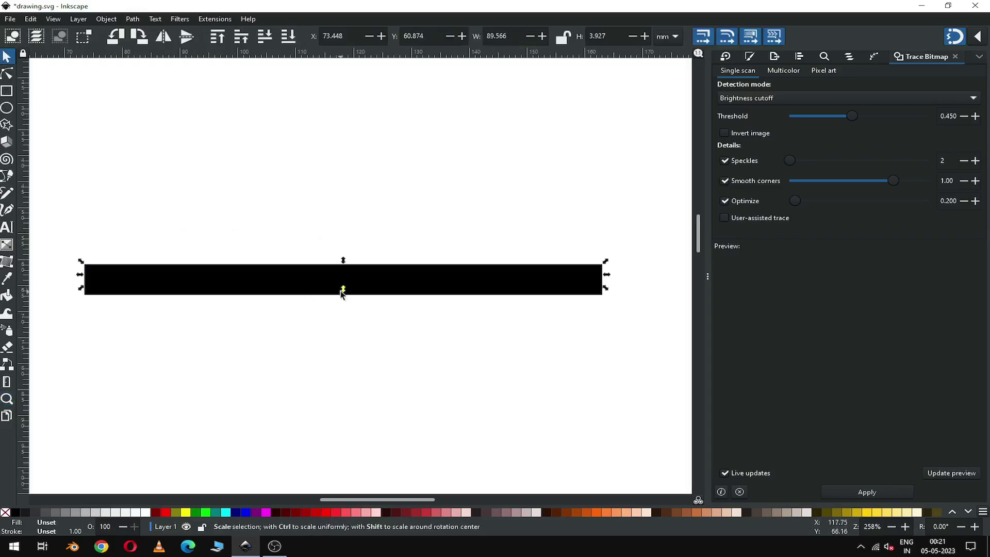
left_click_drag(343, 289, 343, 239)
key("Down")
key("Down")
key("Down")
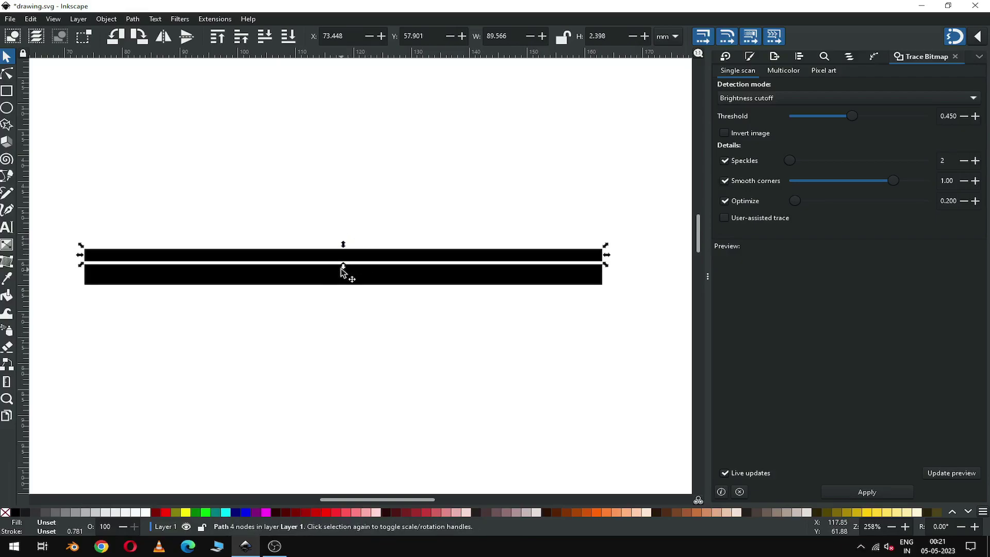
Move the thicker bar slightly down to widen the gap below the thin bar.
left_click_drag(341, 266, 343, 277)
left_click(345, 257)
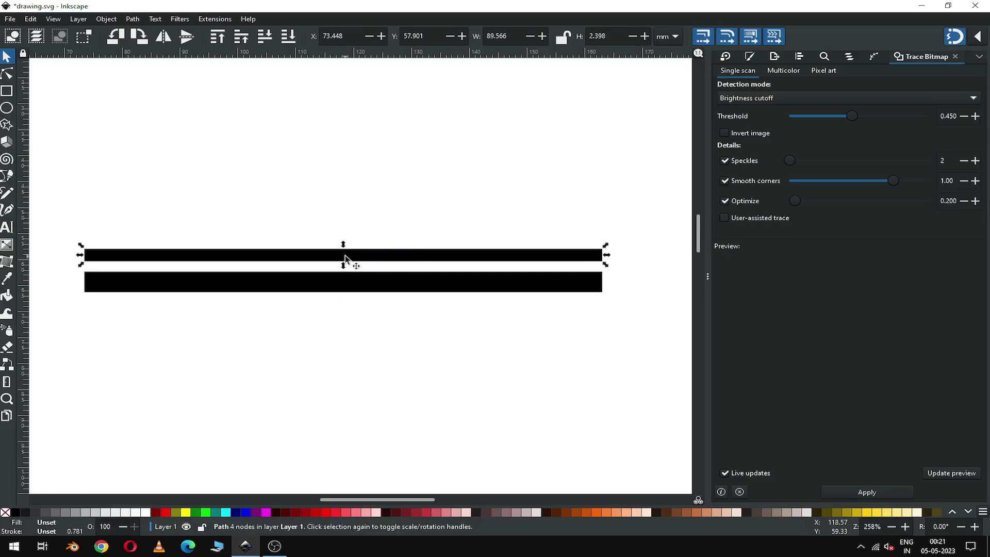
left_click(304, 203)
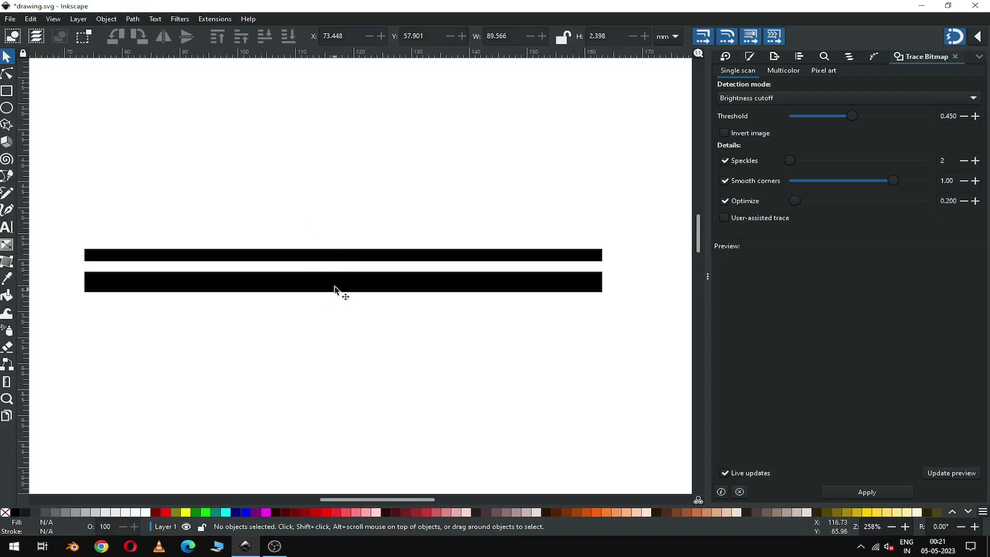
Copy and paste the 4 mm bar in place, then stretch the copy into a band about 25 mm high below the other bars.
left_click(335, 287)
right_click(336, 287)
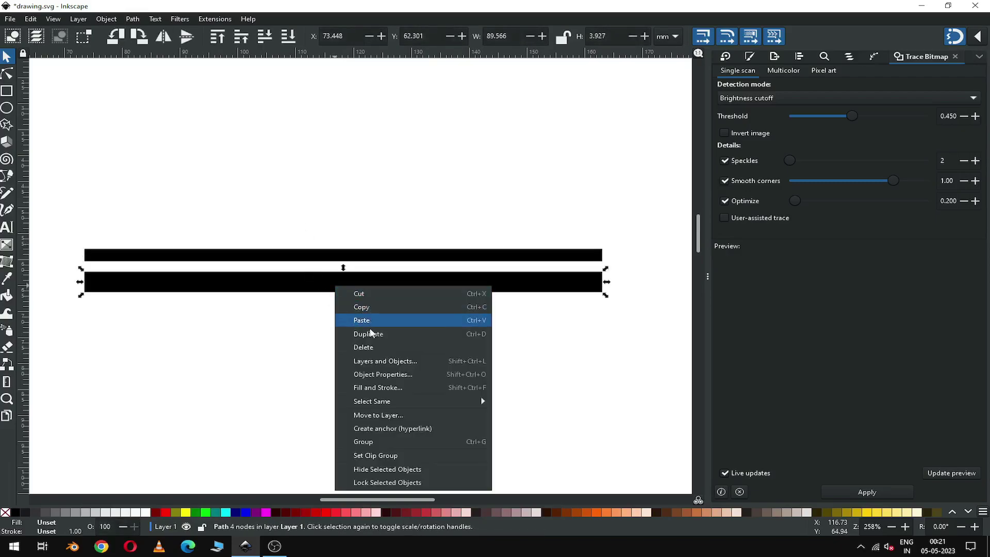
left_click(361, 305)
key("ctrl+v")
left_click_drag(352, 284, 348, 441)
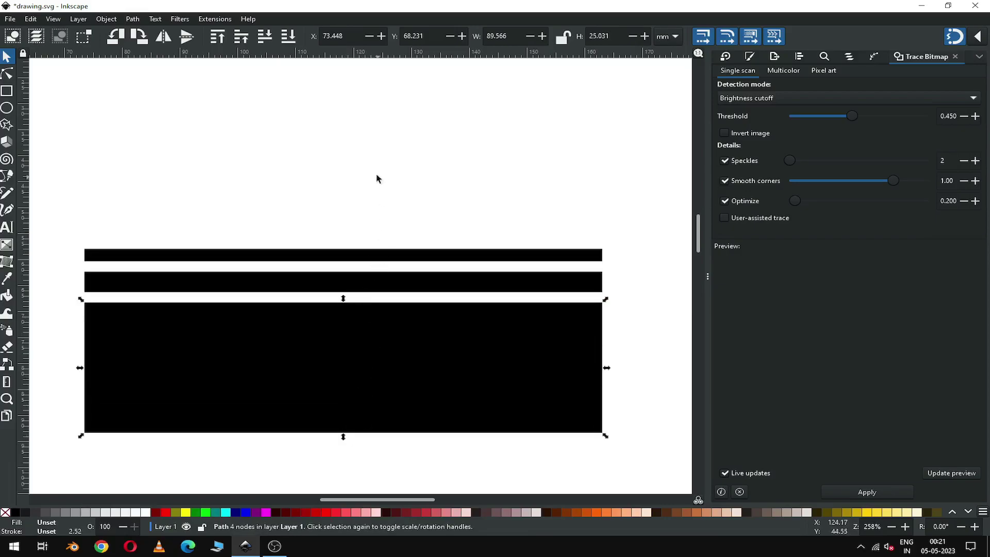
left_click(376, 177)
Move all three bars further up from the lettering and skew them vertically so they slope down toward the right.
key("minus")
key("minus")
key("minus")
key("minus")
key("minus")
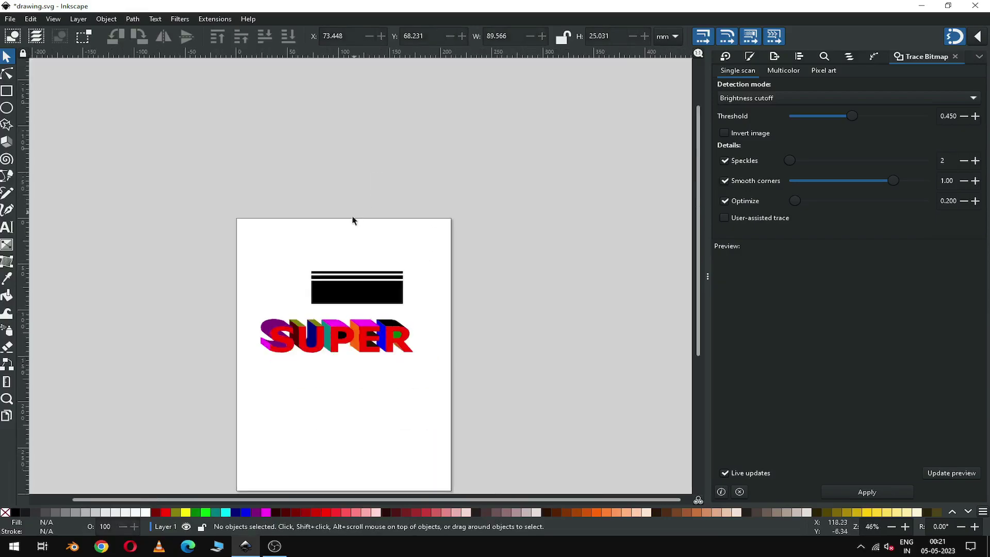
key("z")
left_click_drag(222, 239, 466, 385)
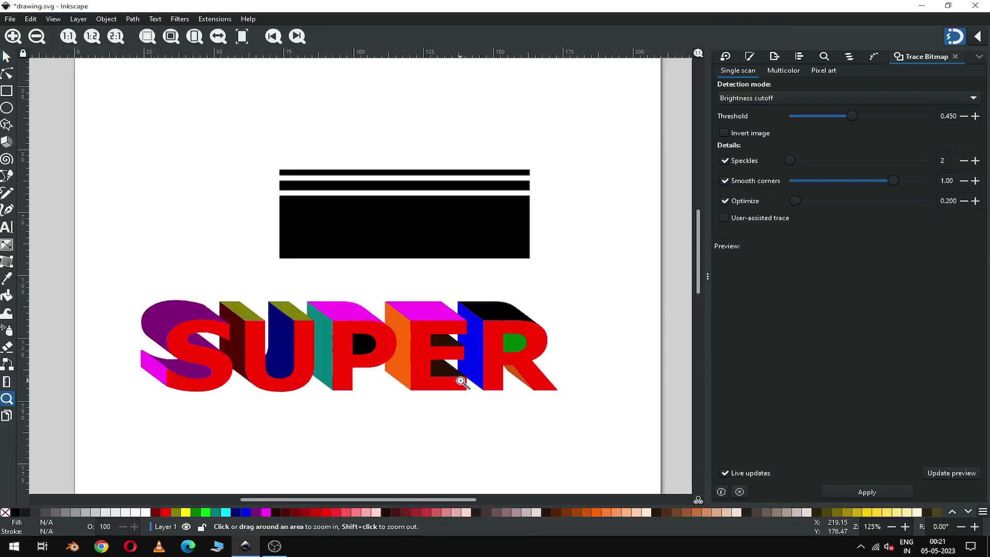
left_click(6, 58)
left_click_drag(223, 137, 612, 279)
left_click_drag(440, 230, 434, 174)
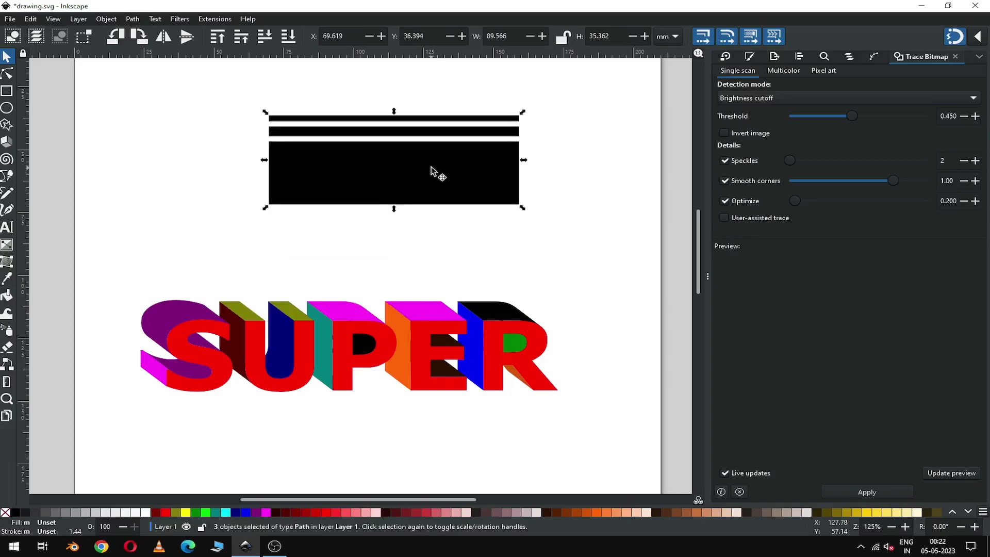
left_click(434, 171)
left_click_drag(523, 159, 501, 217)
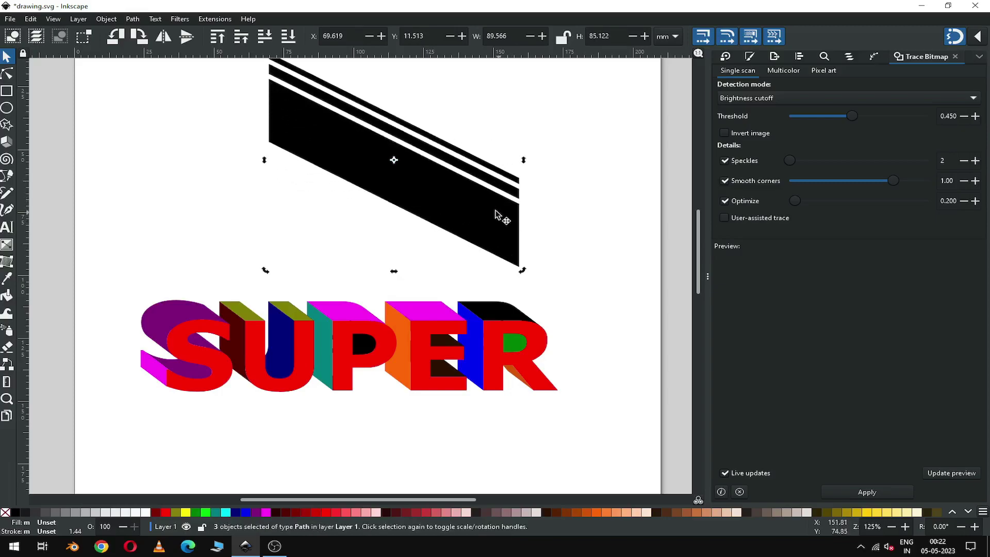
Unite the three skewed bars into one path and steepen its skew over the lettering to match the extrusion angle.
left_click(132, 19)
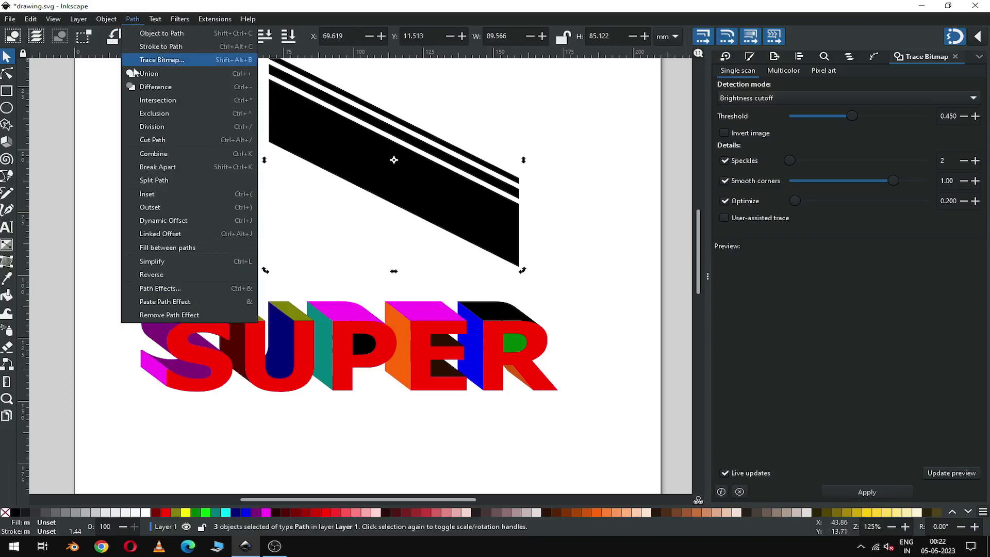
left_click(132, 63)
mouse_move(470, 215)
left_mouse_down()
mouse_move(336, 326)
mouse_move(336, 376)
left_mouse_up()
left_click_drag(130, 332, 130, 299)
left_click(389, 250)
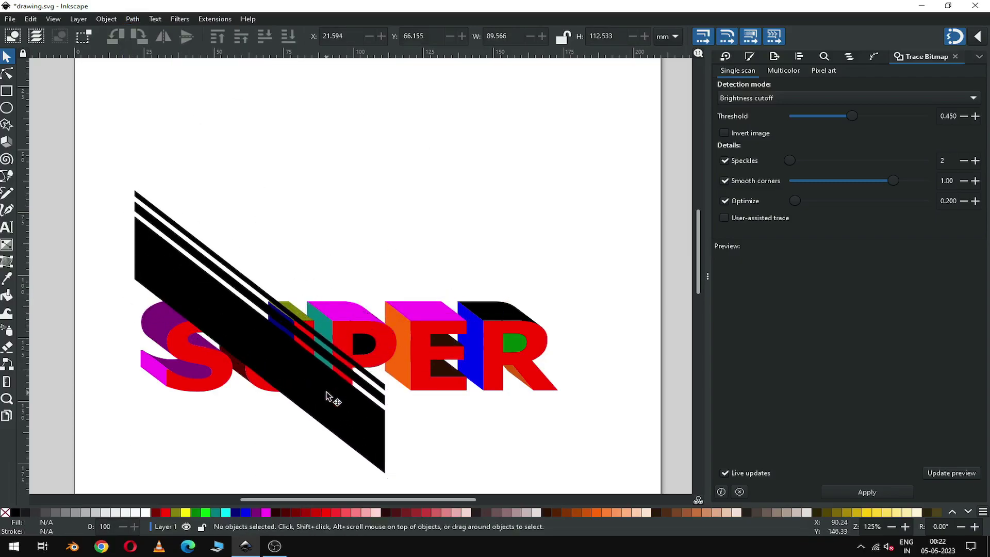
Scale the slanted stripe shape down to about 37 mm wide and place it above the lettering.
left_click_drag(325, 395, 350, 225)
left_click_drag(413, 307, 345, 226)
left_click_drag(297, 172, 320, 220)
Lower the two bottom corner nodes of the stripe shape to deepen its wide band, and save the drawing.
left_click(8, 74)
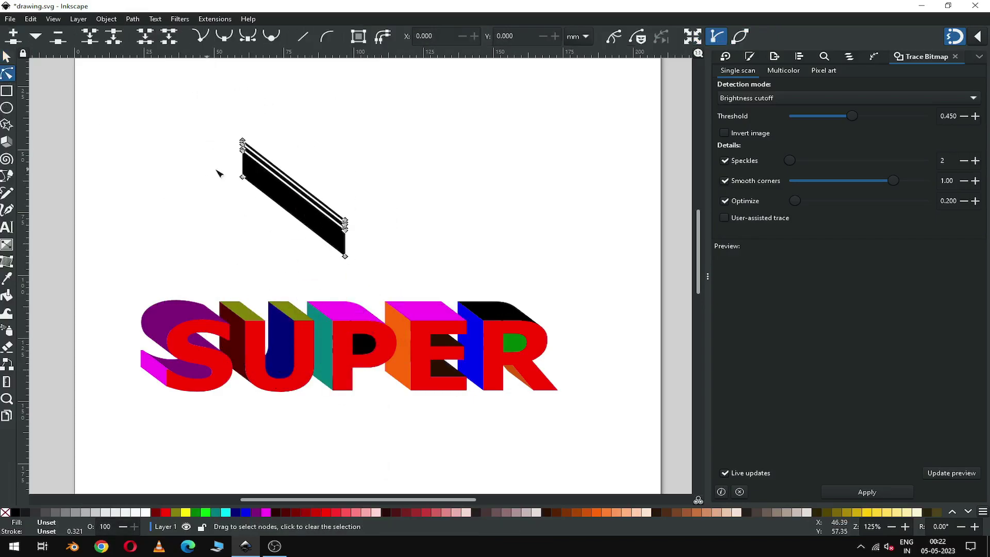
left_click_drag(220, 169, 257, 202)
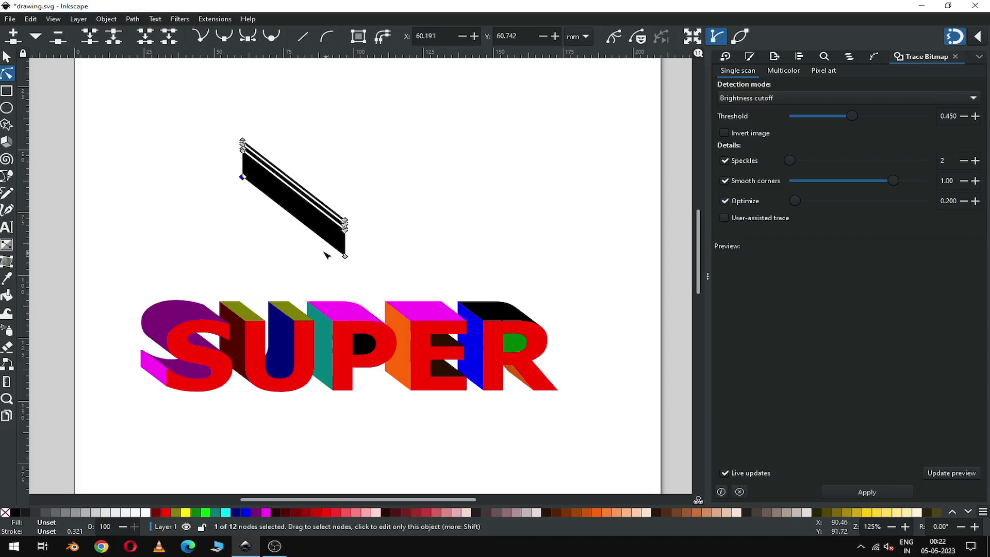
left_click(345, 256, "shift")
left_click_drag(344, 257, 346, 285)
left_click(7, 56)
key("ctrl+s")
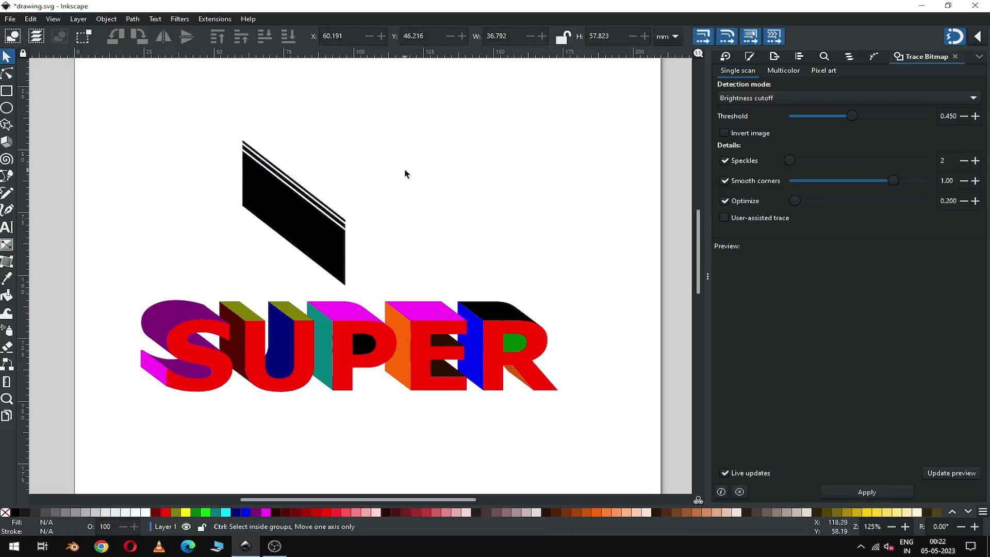
left_click_drag(596, 434, 427, 382)
left_click(427, 382)
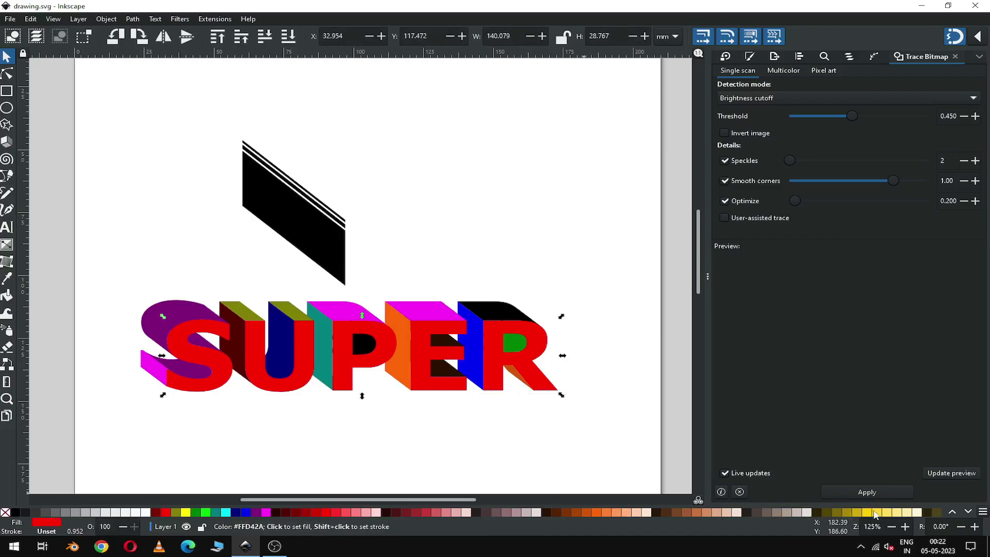
left_click(336, 425)
Draw a page-wide rectangle, 210 mm by about 127 mm, over the lettering and fill it with a very light grey.
key("minus")
key("ctrl+s")
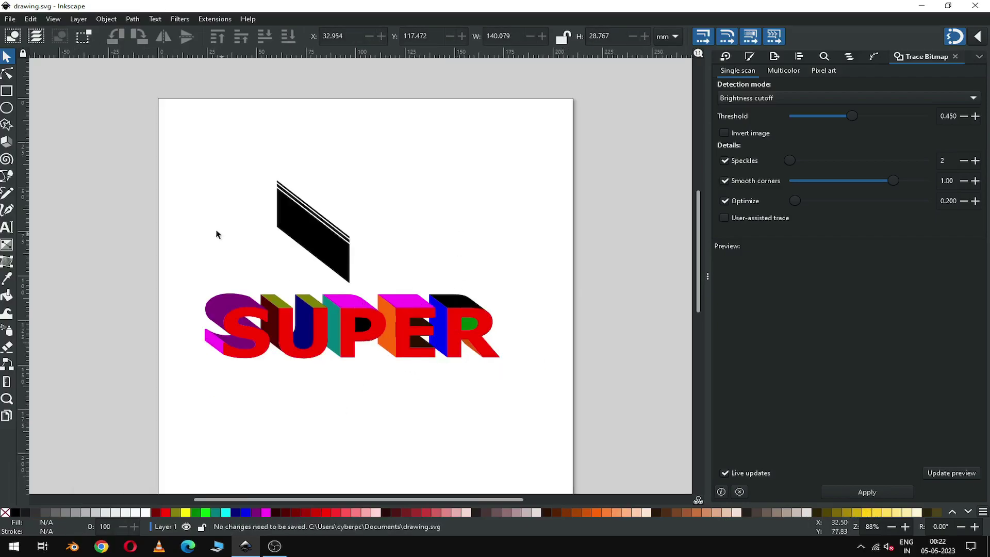
left_click(6, 91)
left_click_drag(158, 196, 573, 422)
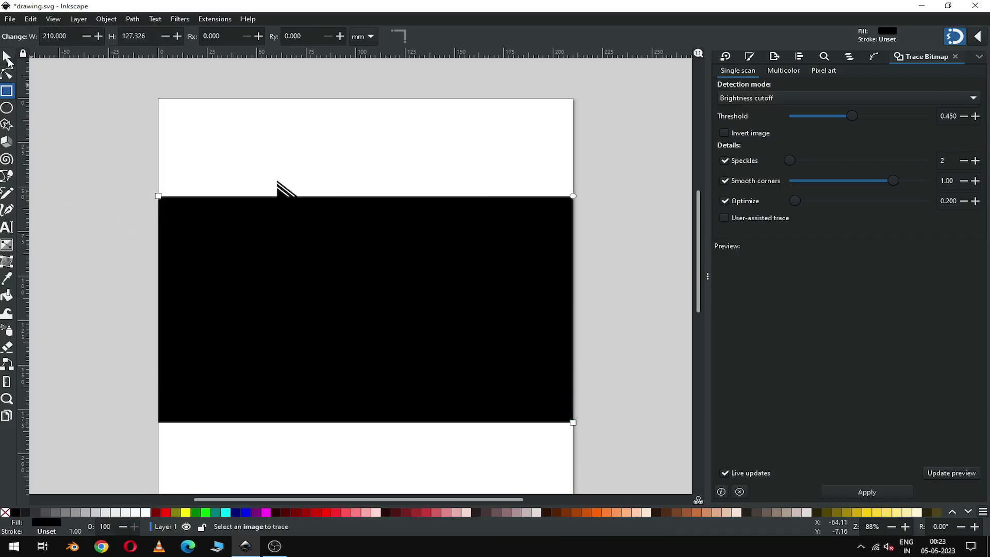
left_click(9, 59)
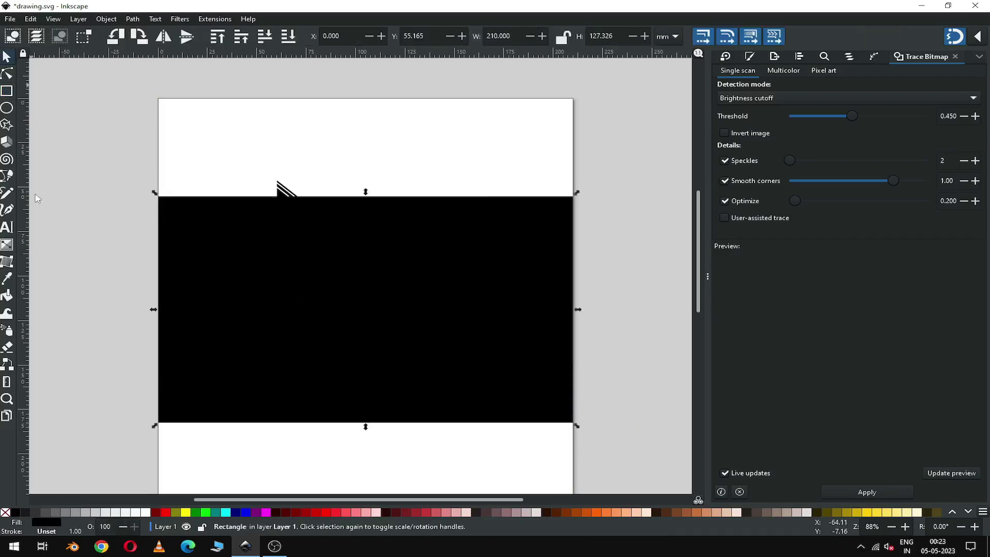
left_click(86, 511)
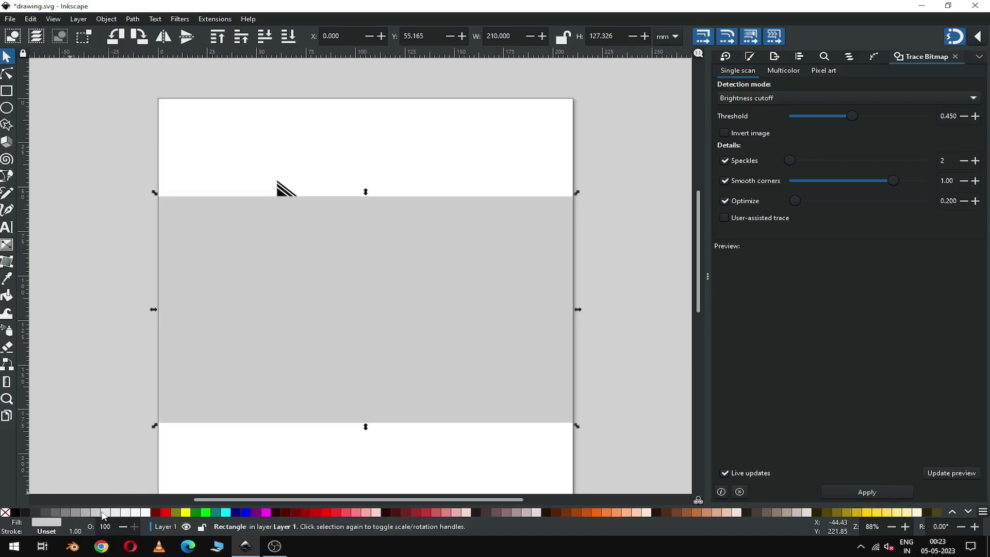
left_click(123, 513)
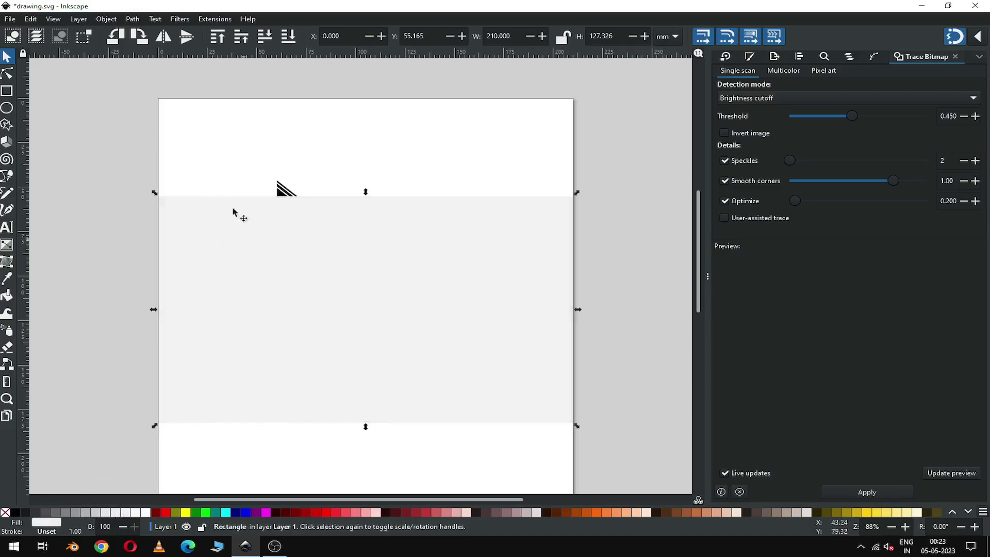
Lower the rectangle to the bottom of the stacking order and give it a slightly darker light grey fill.
left_click(106, 19)
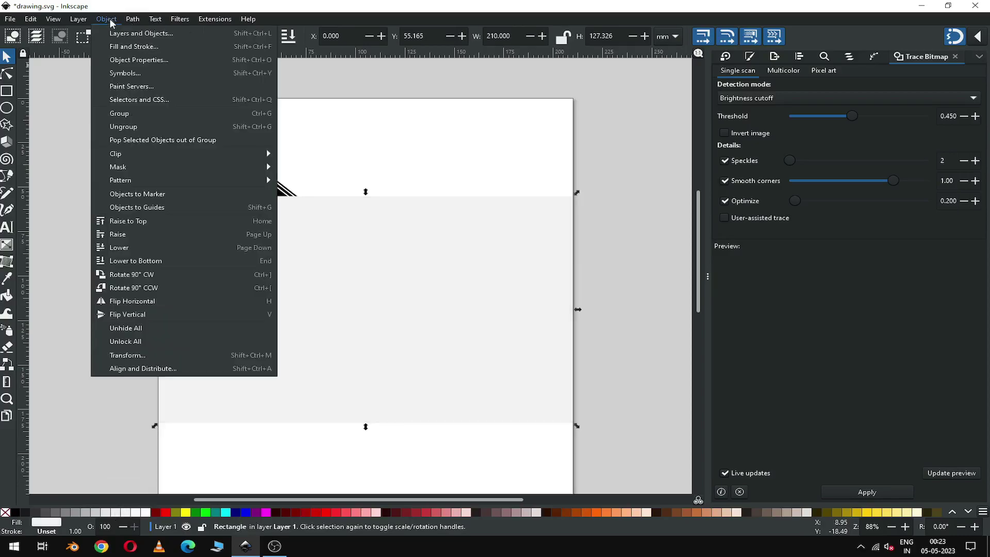
left_click(157, 262)
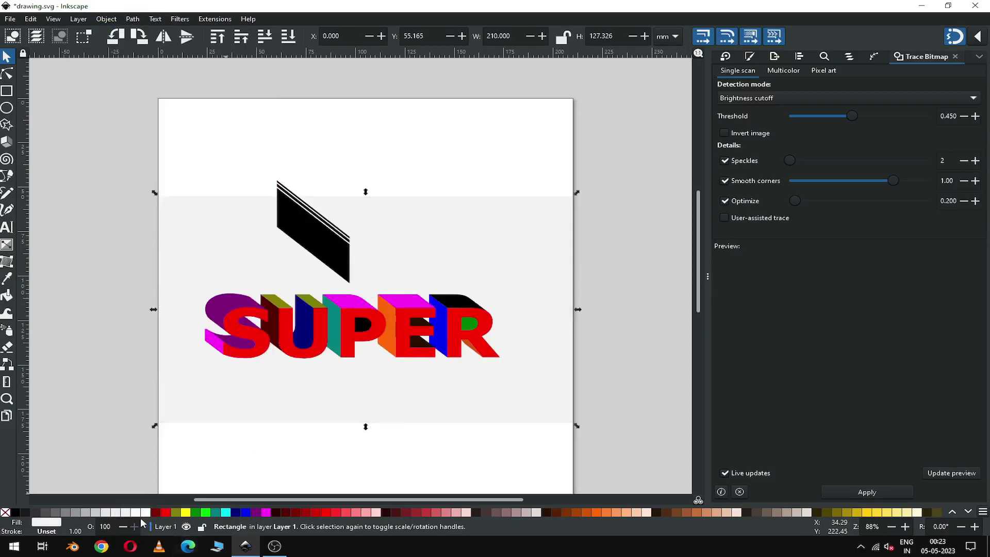
left_click(109, 515)
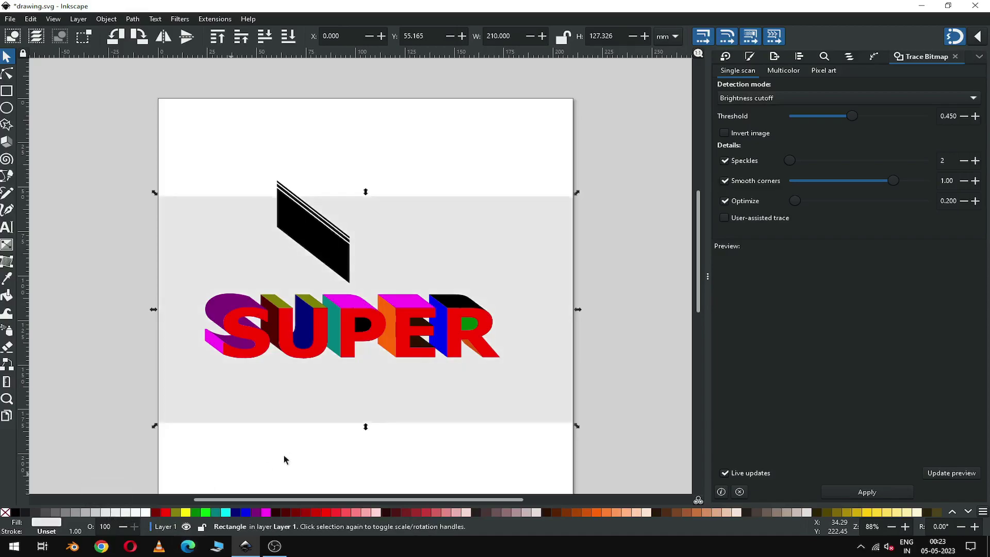
Lock the grey background rectangle.
right_click(312, 407)
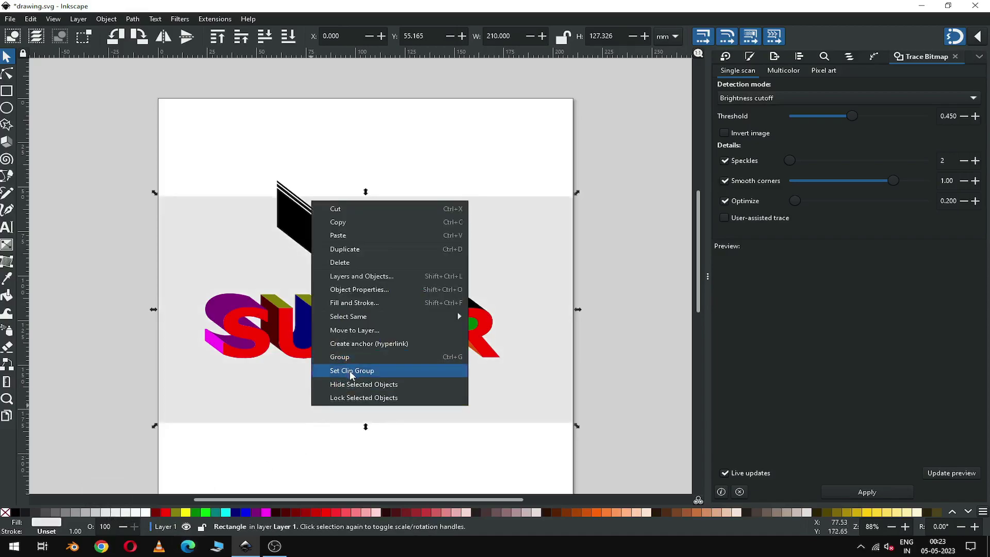
left_click(358, 397)
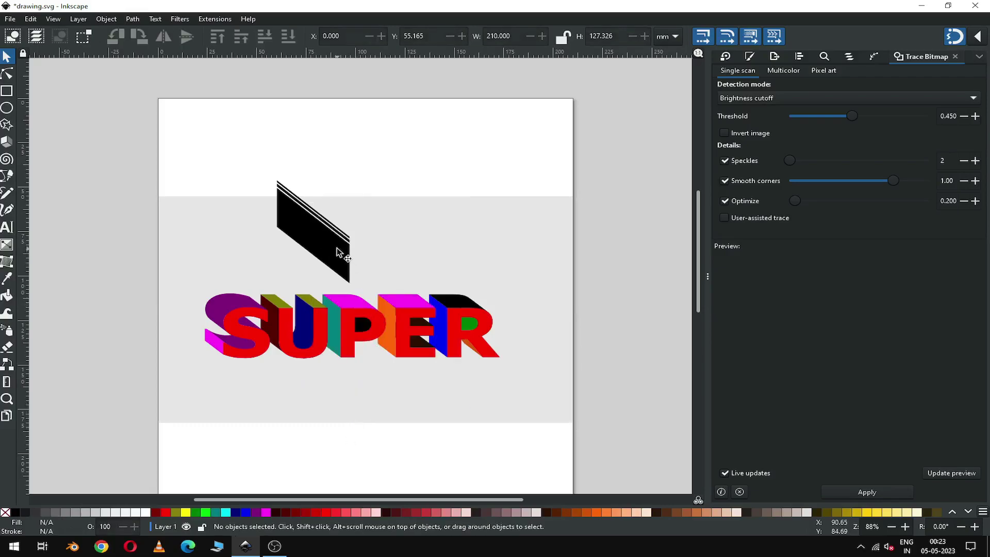
Recolour the red SUPER front face golden yellow and shift its fill hue slightly toward orange.
left_click(452, 345)
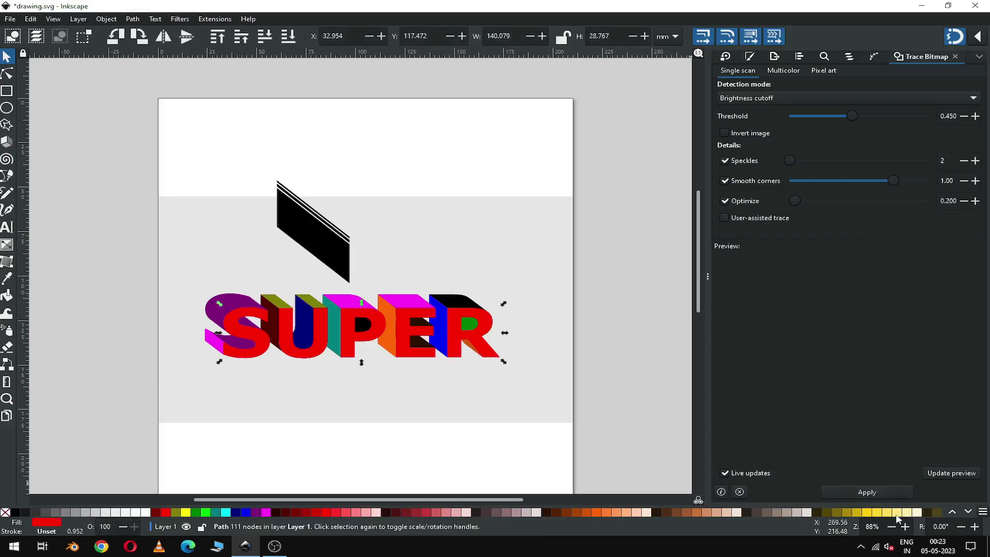
left_click(869, 513)
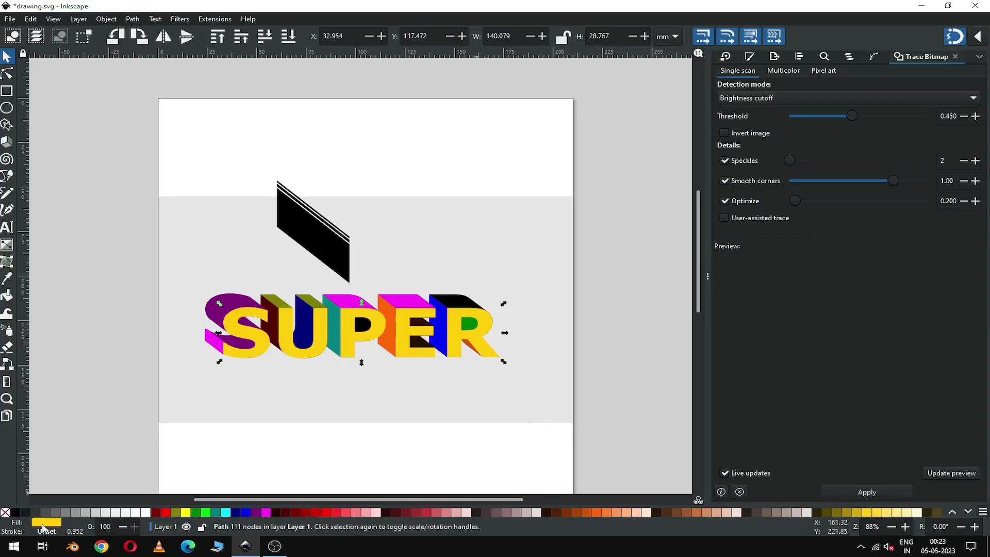
key("ctrl+shift+f")
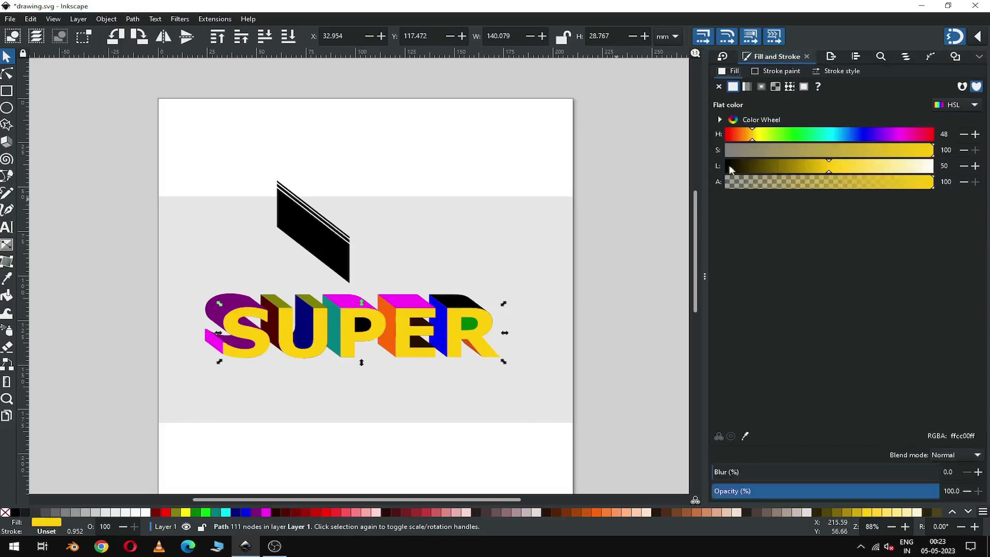
left_click(751, 136)
left_click(601, 314)
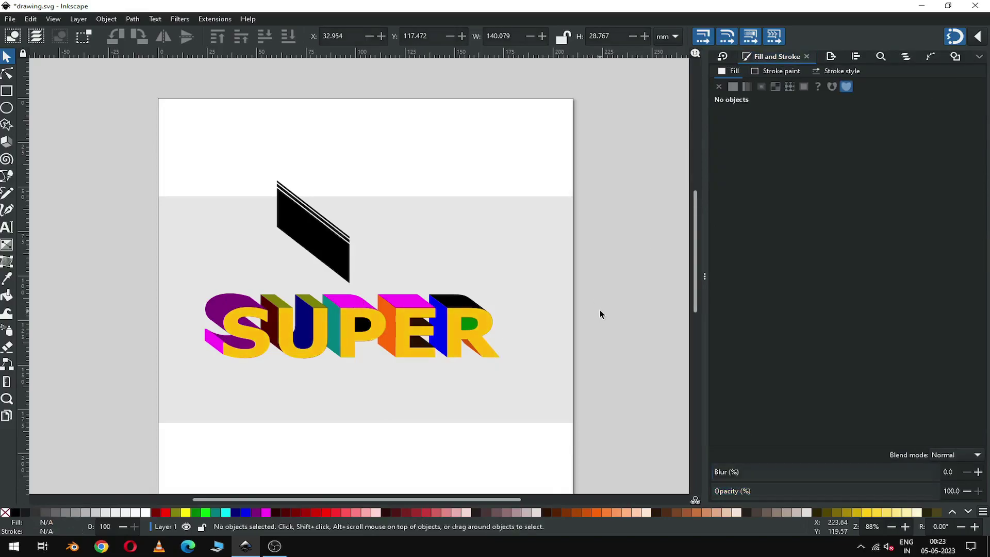
Recolour all the extrusion faces behind the yellow SUPER front crimson, with hue 343, saturation 100 and lightness 39.
left_click_drag(525, 380, 181, 279)
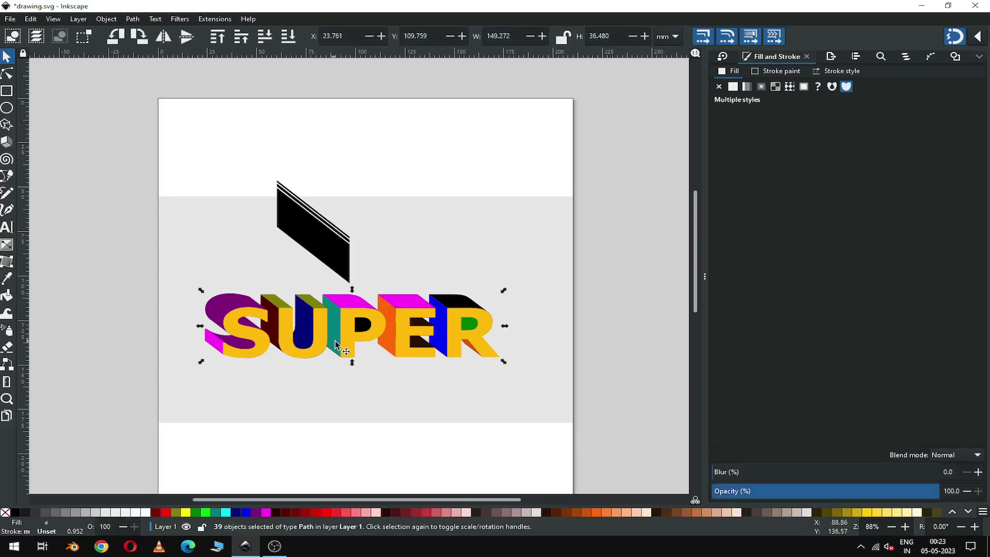
left_click(350, 346, "shift")
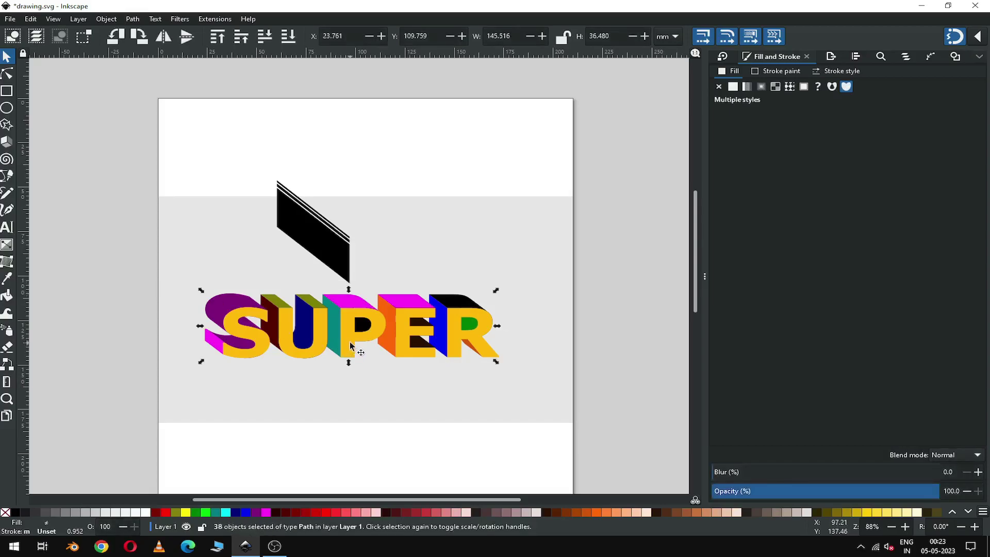
left_click(967, 512)
left_click(967, 512)
left_click(967, 512)
left_click(967, 512)
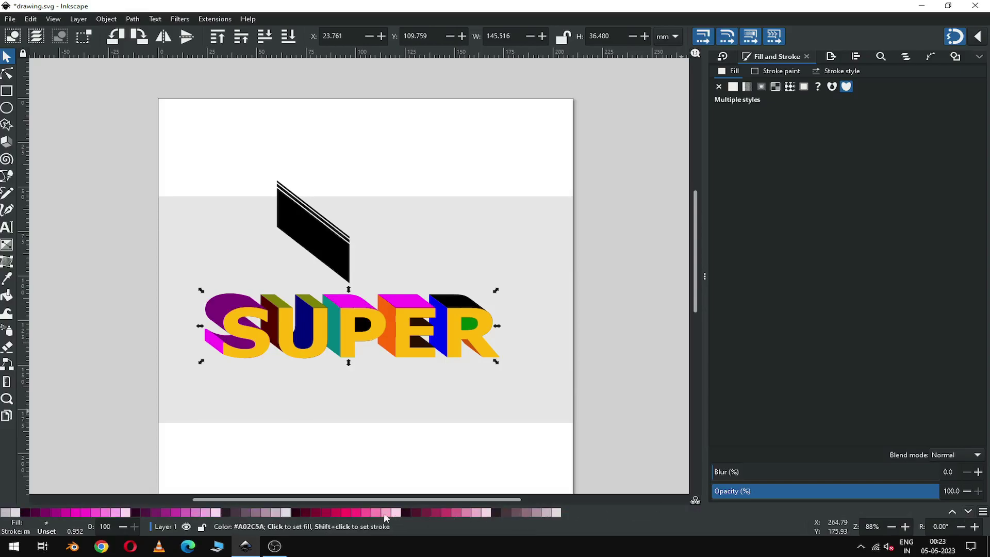
left_click(335, 512)
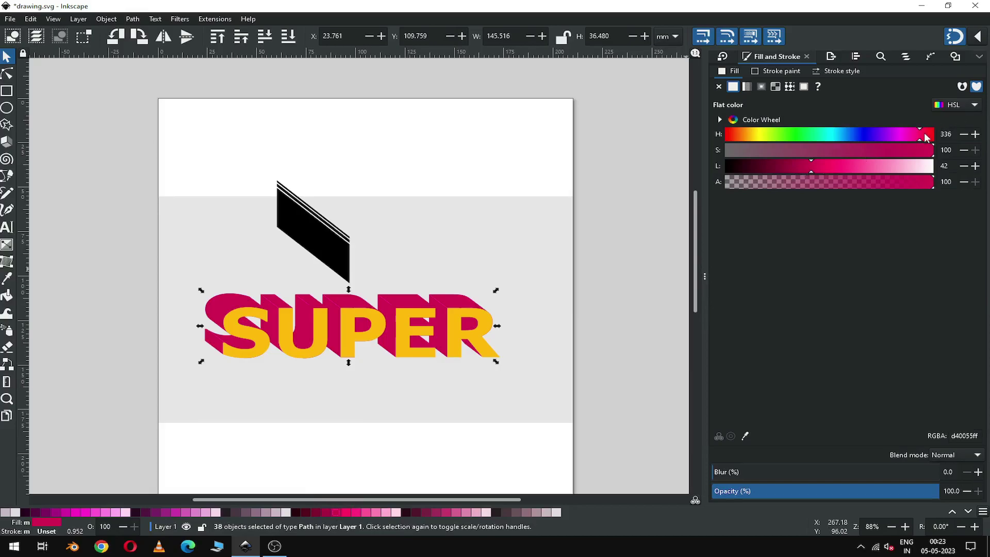
left_click(807, 167)
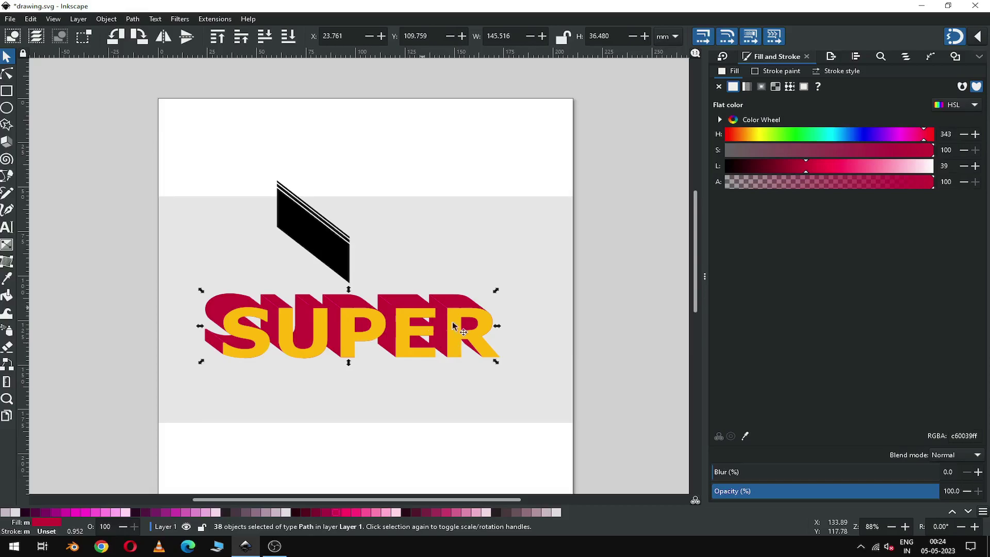
Give the whole SUPER lettering, front and extrusion, a flat black outline with round caps and round joins.
left_click(607, 382)
left_click_drag(607, 378, 182, 272)
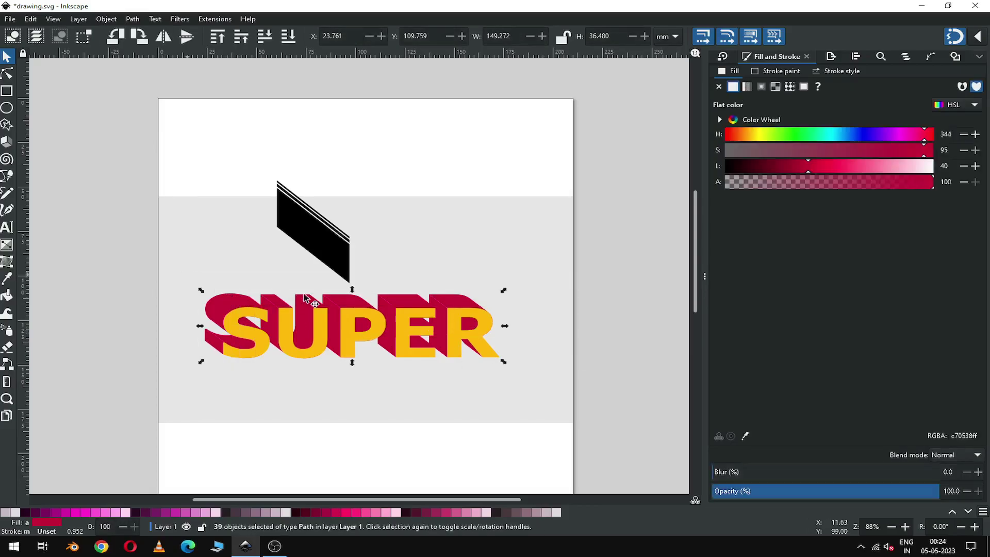
left_click(779, 74)
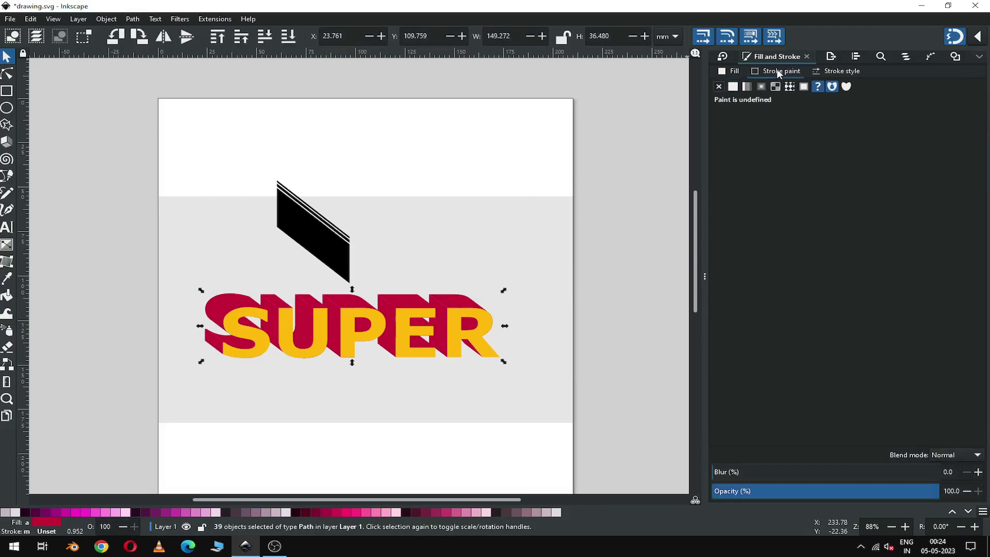
left_click(734, 87)
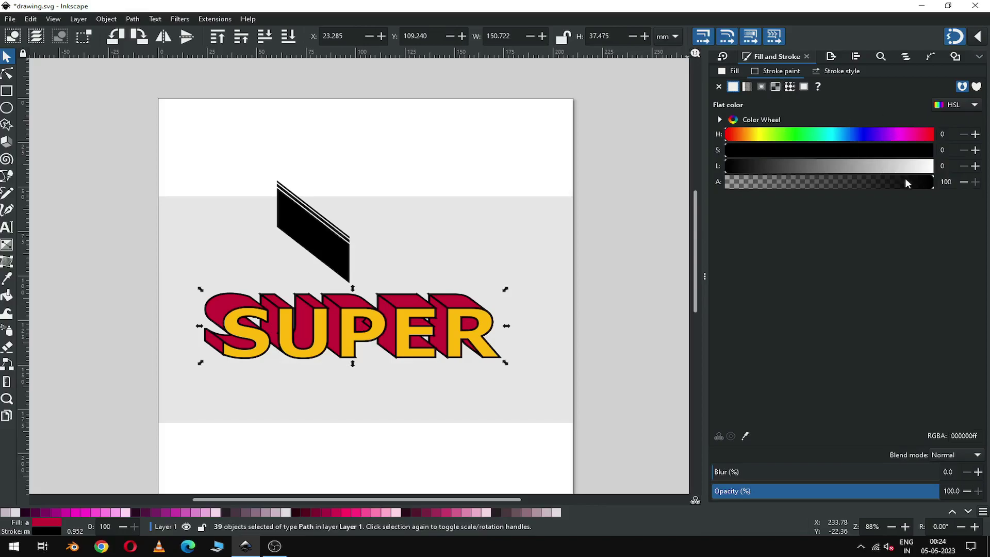
left_click(842, 71)
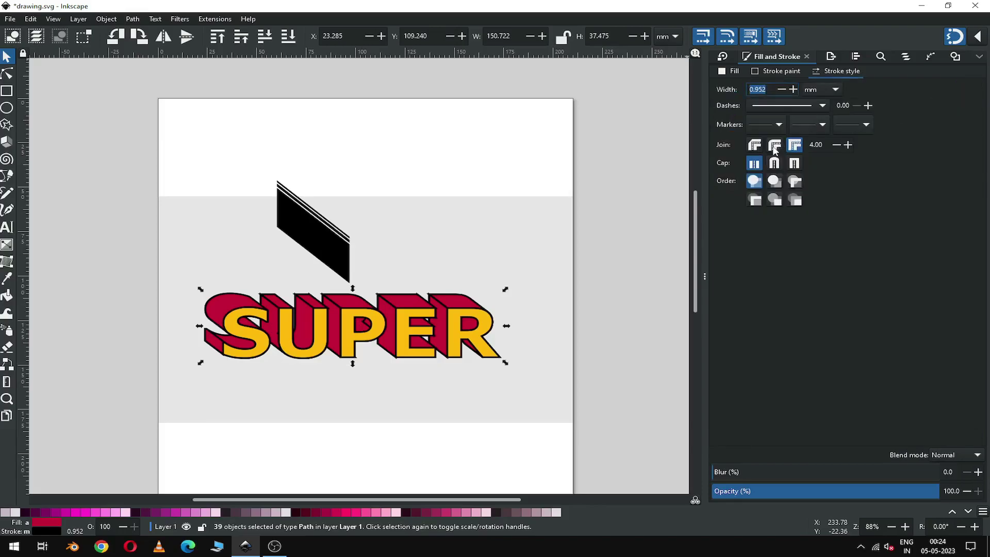
left_click(774, 164)
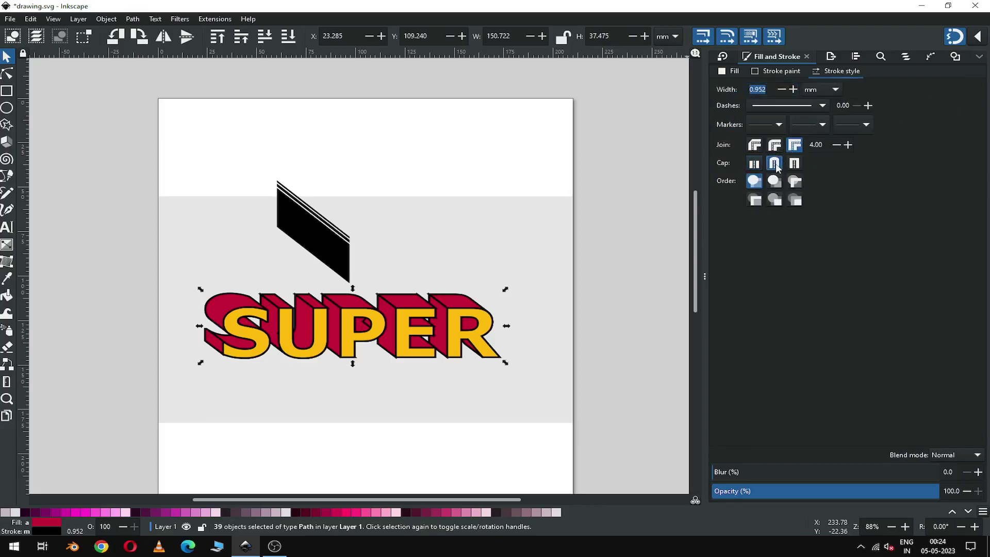
left_click(775, 146)
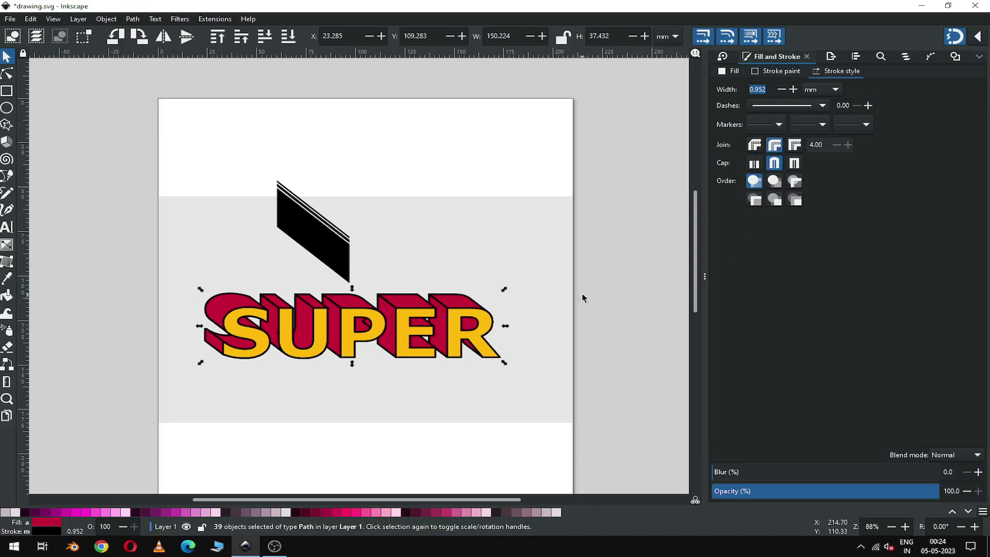
Move the slanted black stripe shape over the R's extruded side face and scale it down to about 24 by 38 mm.
left_click(614, 286)
left_click_drag(321, 248, 418, 321)
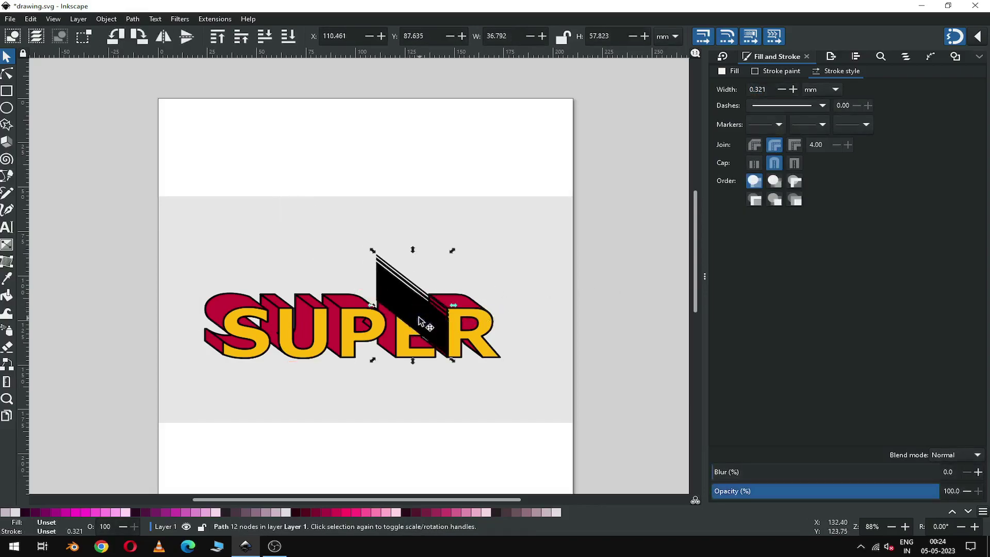
key("z")
left_click_drag(331, 237, 564, 387)
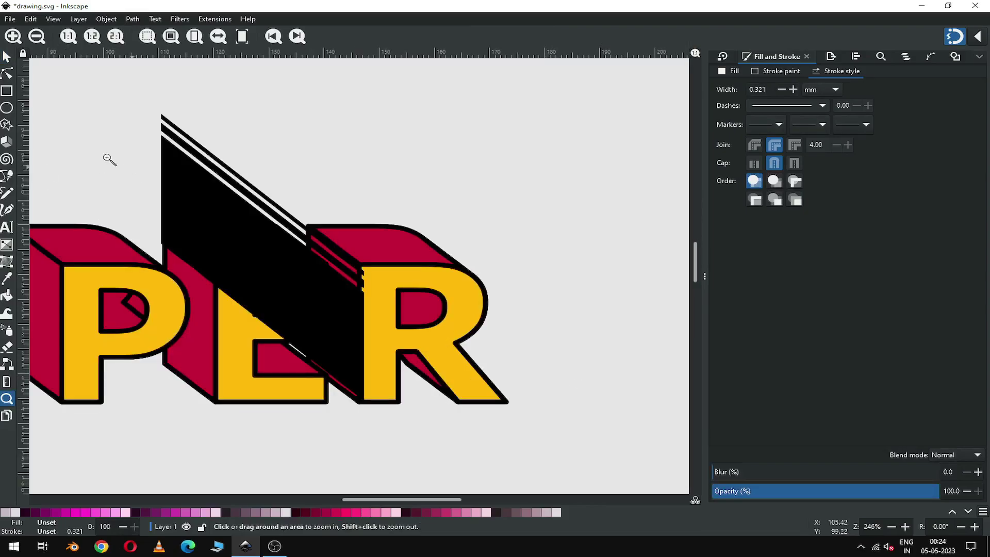
left_click(6, 56)
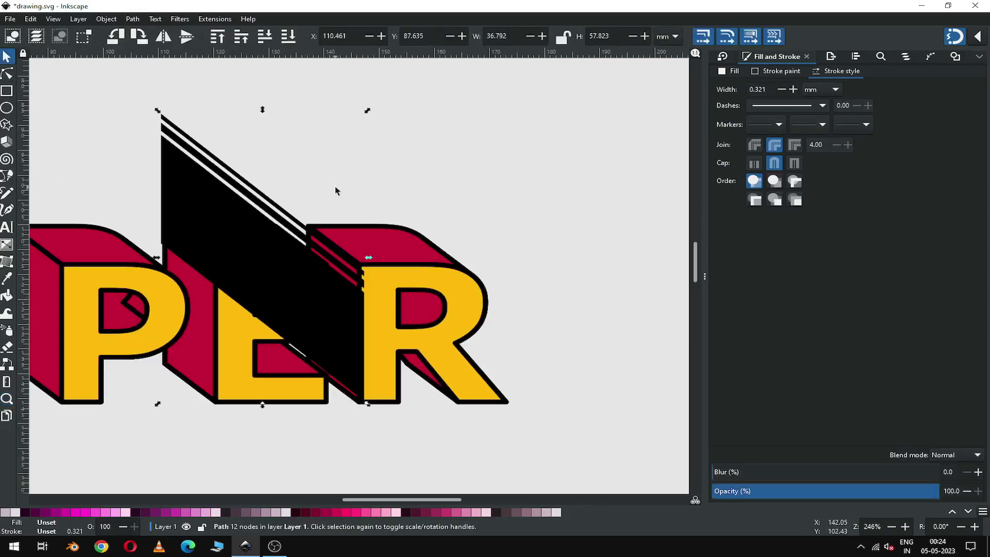
left_click(285, 251)
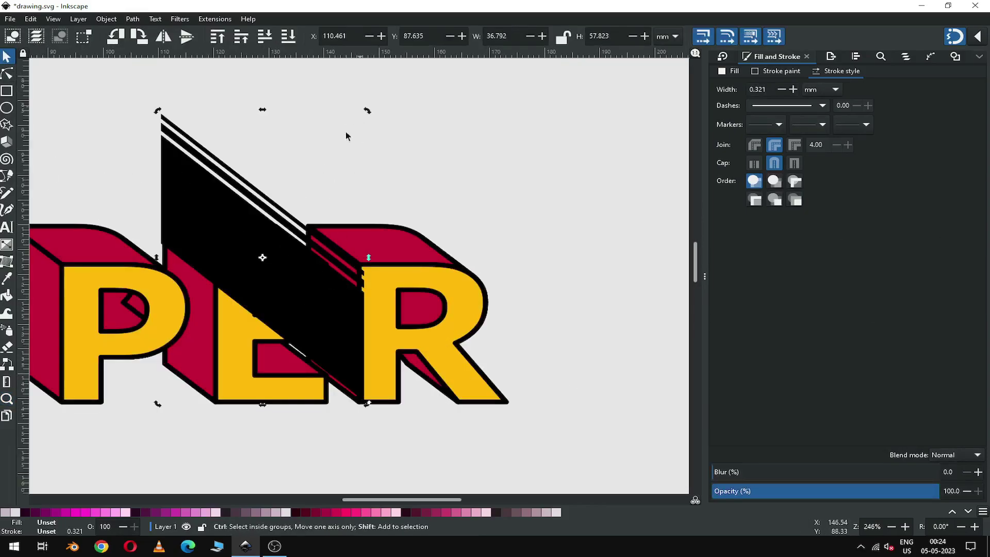
left_click(276, 242)
left_click_drag(368, 112, 351, 159)
left_click_drag(309, 289, 336, 347)
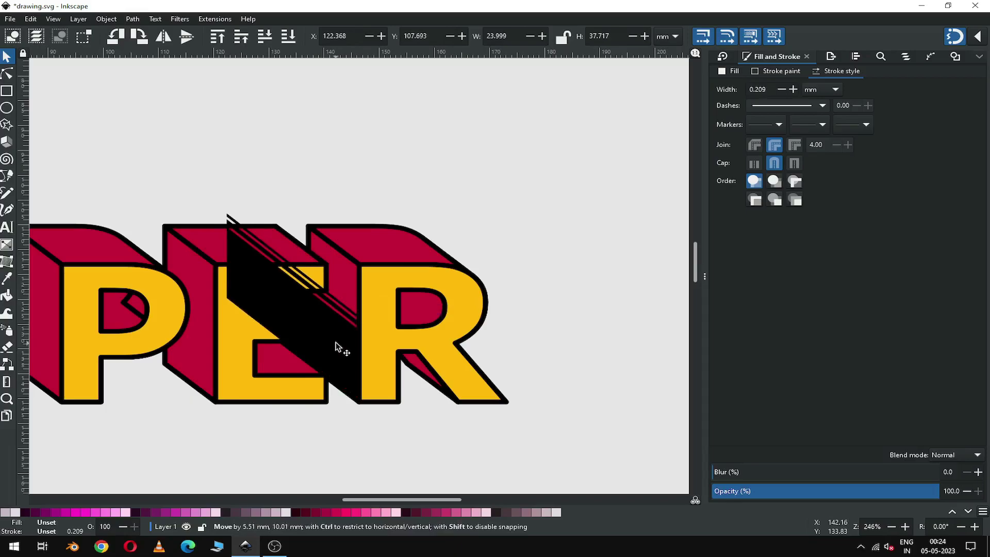
left_click_drag(337, 347, 336, 346)
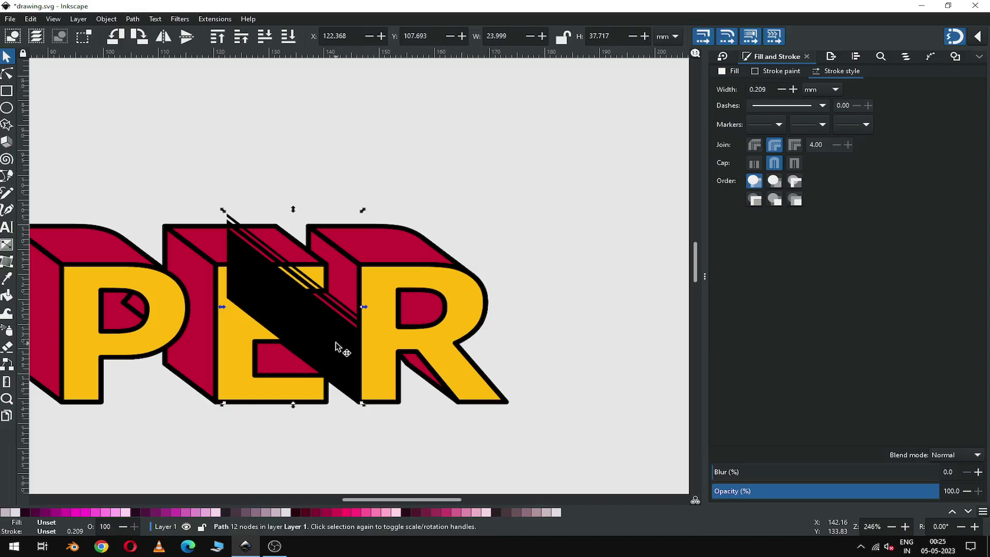
Duplicate the R's extruded side face and intersect the copy with the black stripe shape.
left_click(336, 270)
right_click(336, 270)
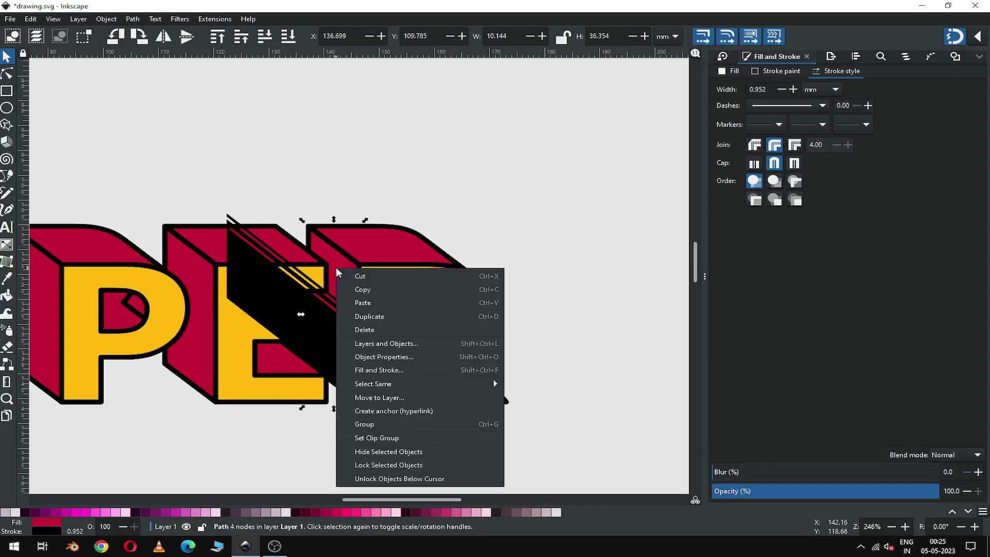
left_click(367, 318)
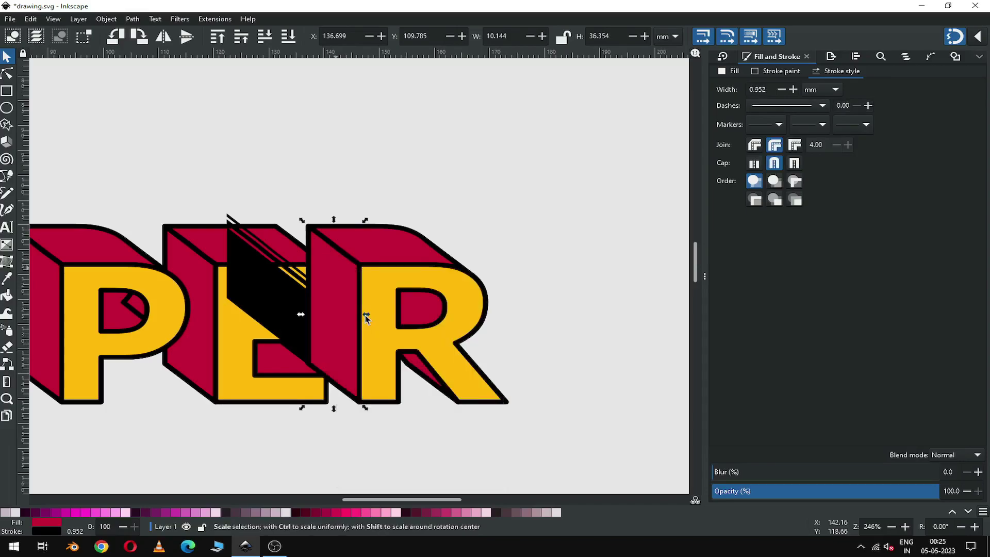
left_click(259, 288, "shift")
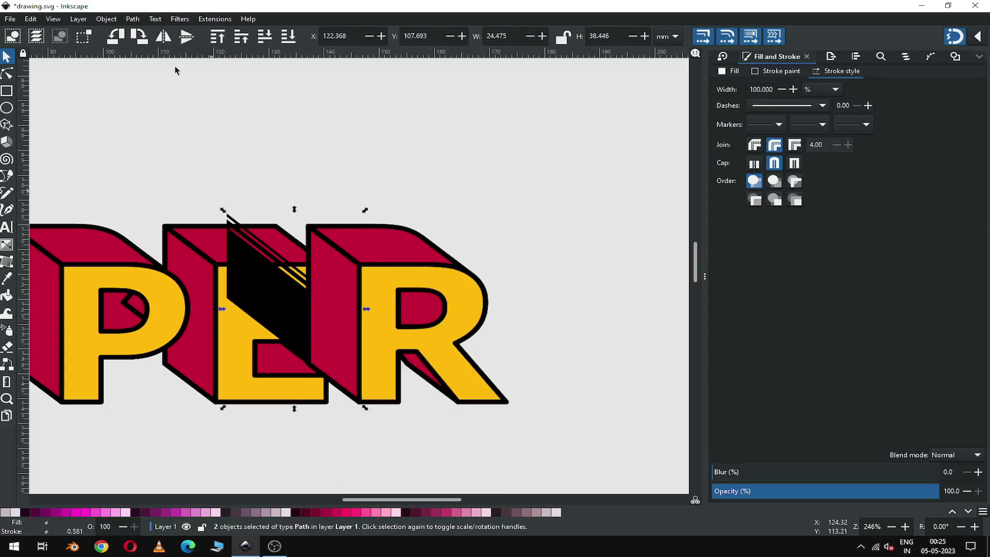
left_click(133, 20)
left_click(158, 100)
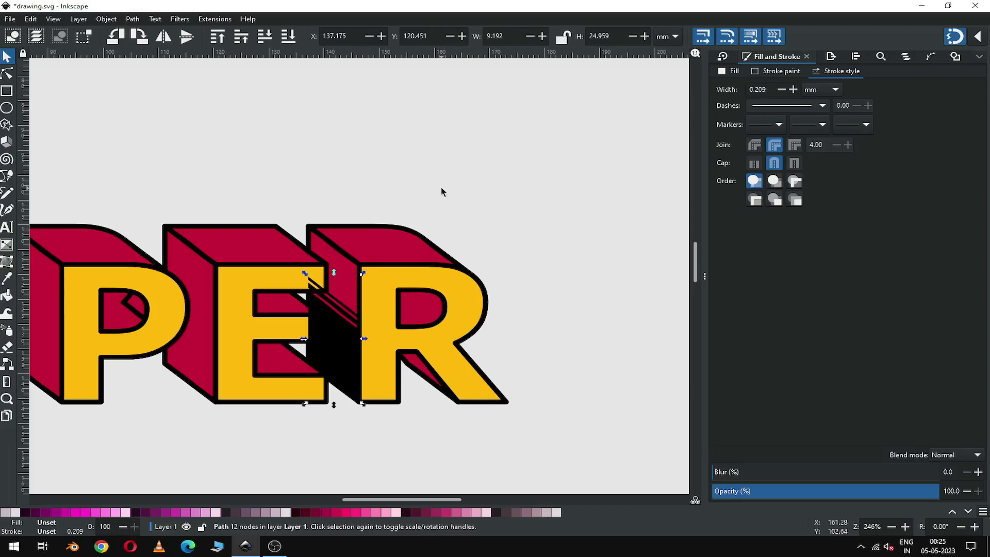
Break the clipped stripe shape on the R's side face apart into separate pieces.
key("ctrl")
key("z")
left_click_drag(278, 258, 403, 360)
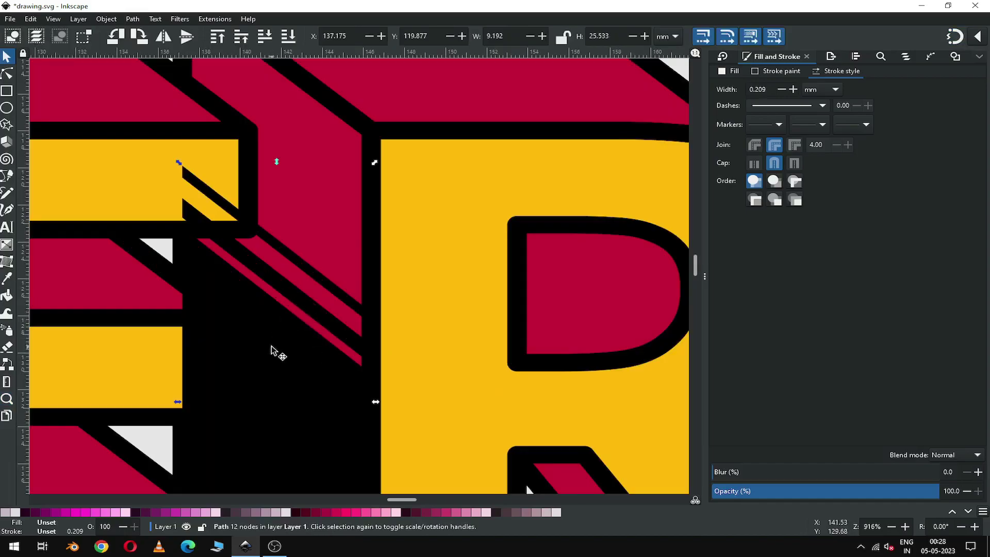
left_click(414, 316)
left_click(321, 363)
left_click(106, 19)
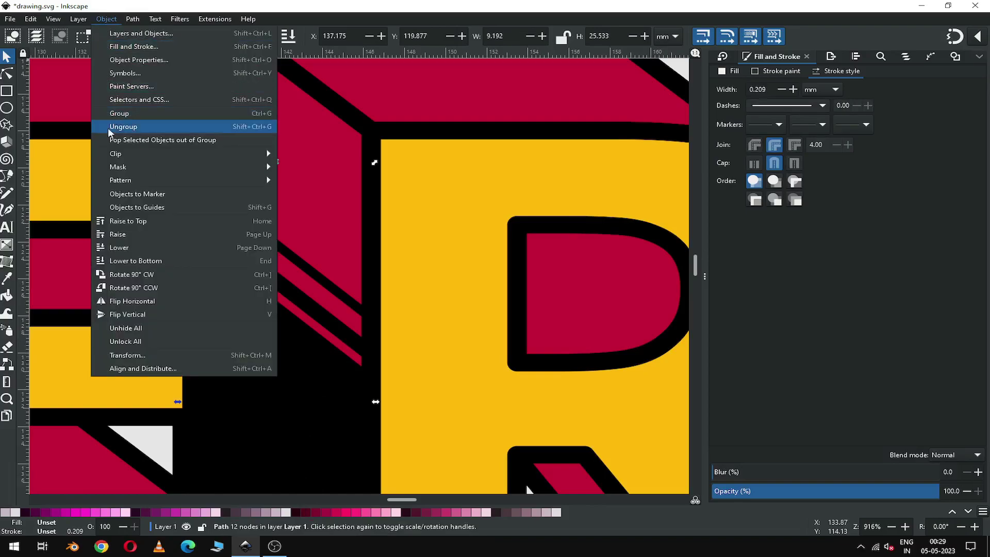
mouse_move(133, 20)
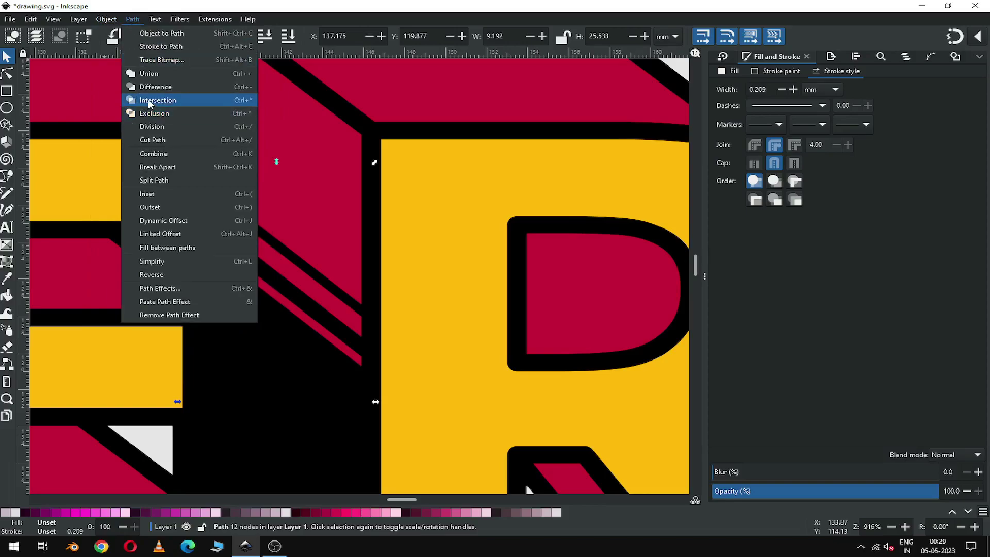
left_click(156, 167)
Move the two thin stripes on the R's side face slightly upward to widen the gaps below them.
left_click(281, 242)
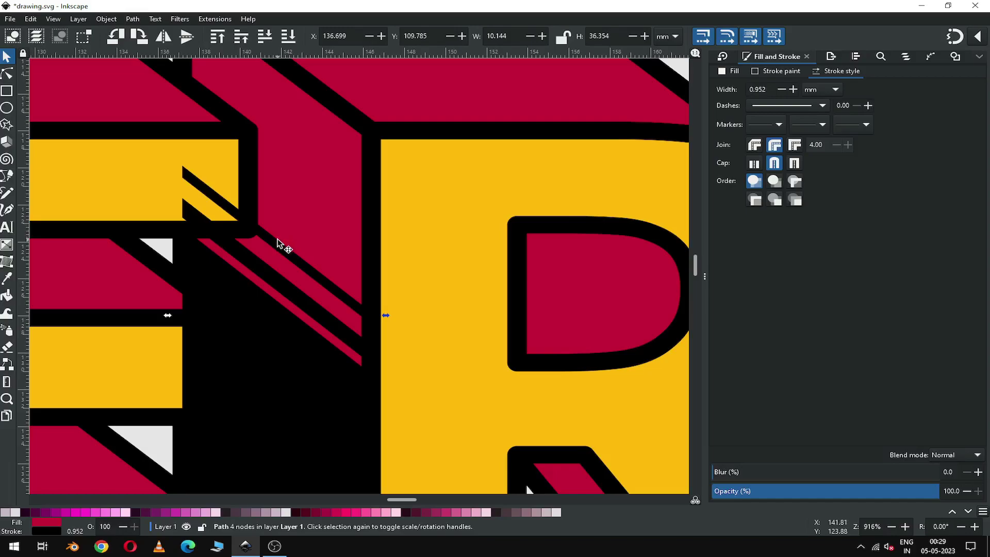
left_click_drag(276, 242, 276, 219)
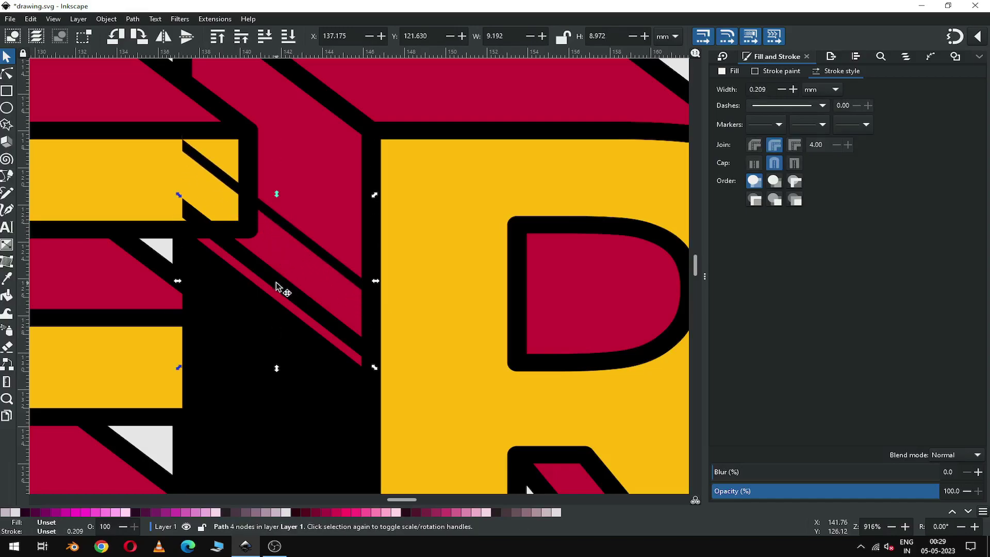
left_click_drag(277, 284, 276, 268)
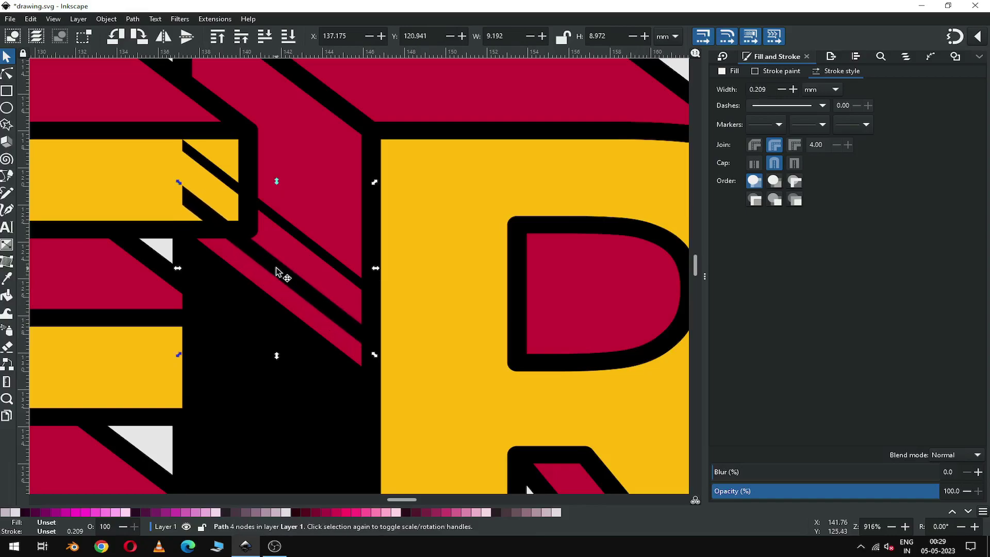
Lower the slanted upper edge of the large black block on the R's side face by moving its two upper nodes down.
key("minus")
key("minus")
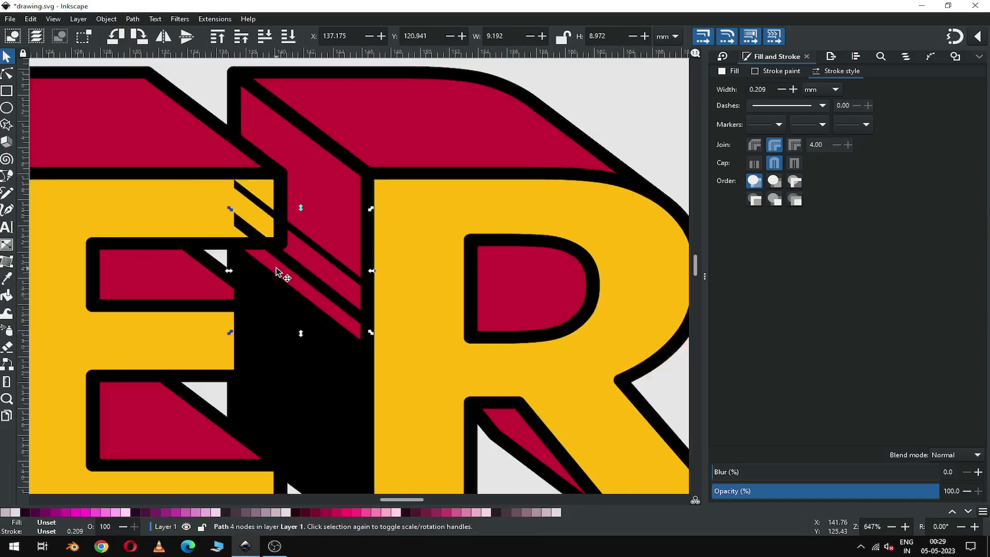
key("z")
left_click_drag(224, 212, 503, 459)
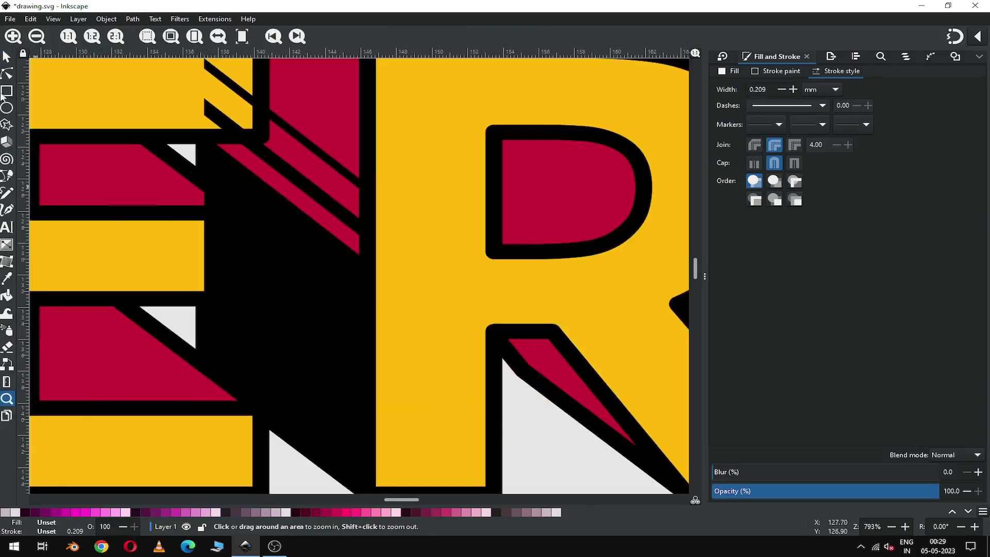
left_click(9, 76)
left_click(249, 212)
left_click_drag(181, 120, 367, 299)
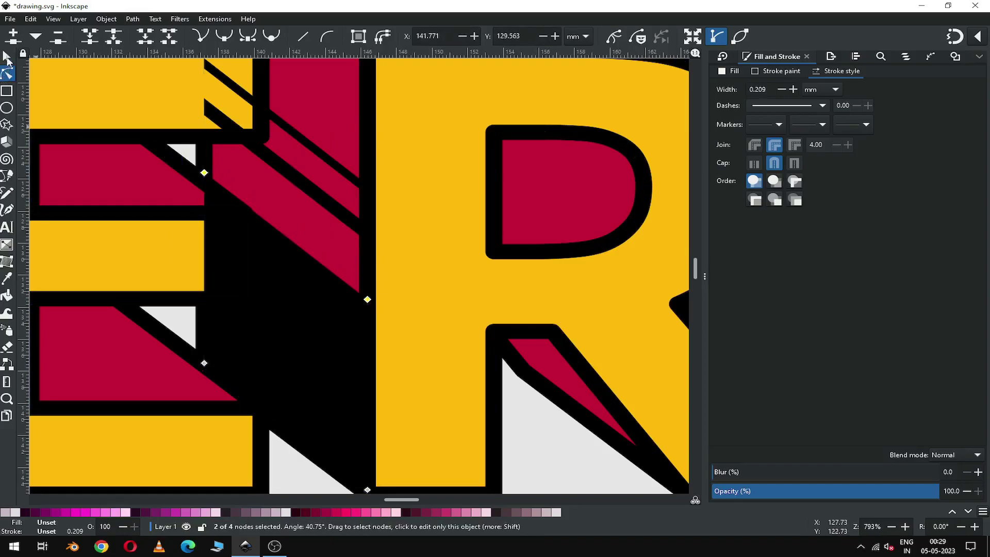
Thicken the lower thin stripe on the R's side face by moving its two bottom-edge nodes down about 1.56 mm.
left_click(7, 58)
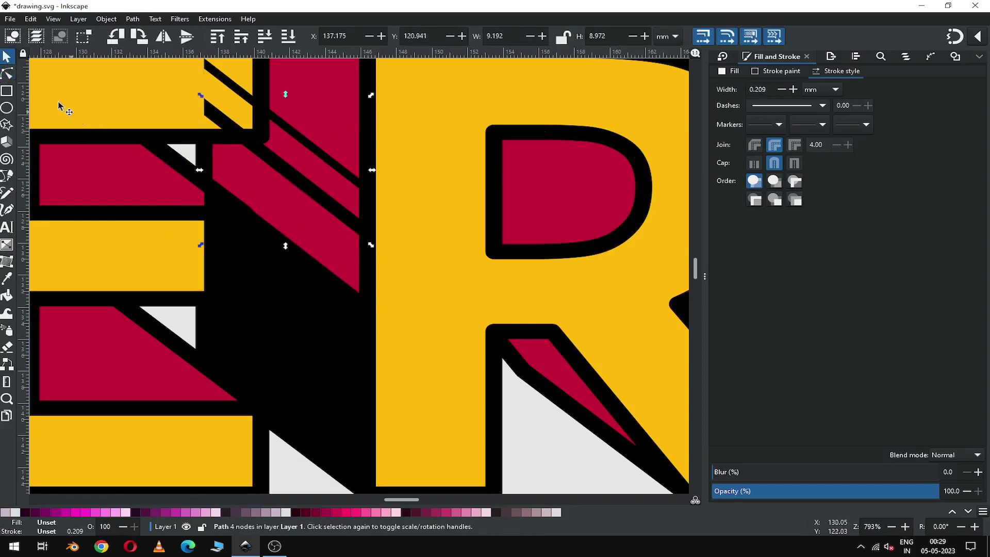
key("n")
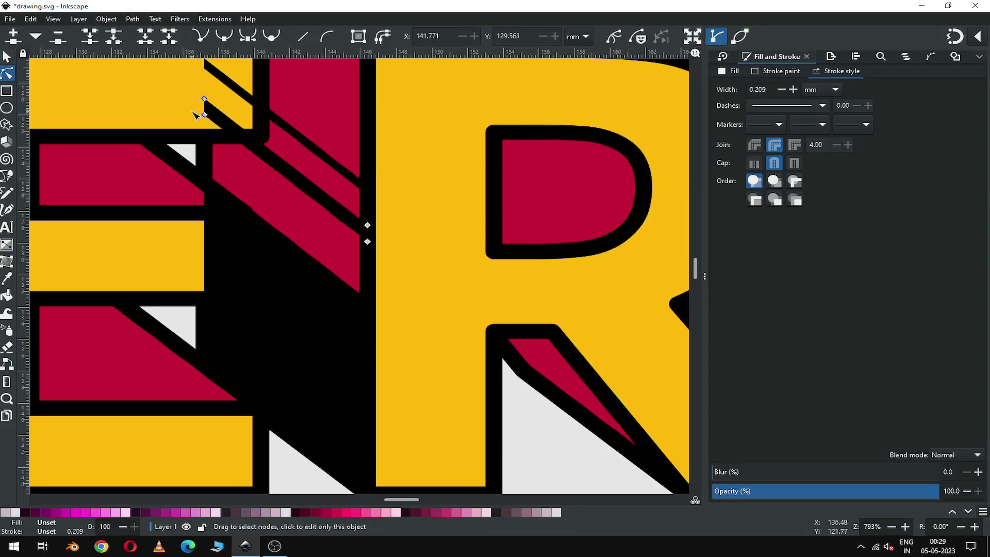
left_click_drag(350, 236, 372, 250)
key("ctrl+a")
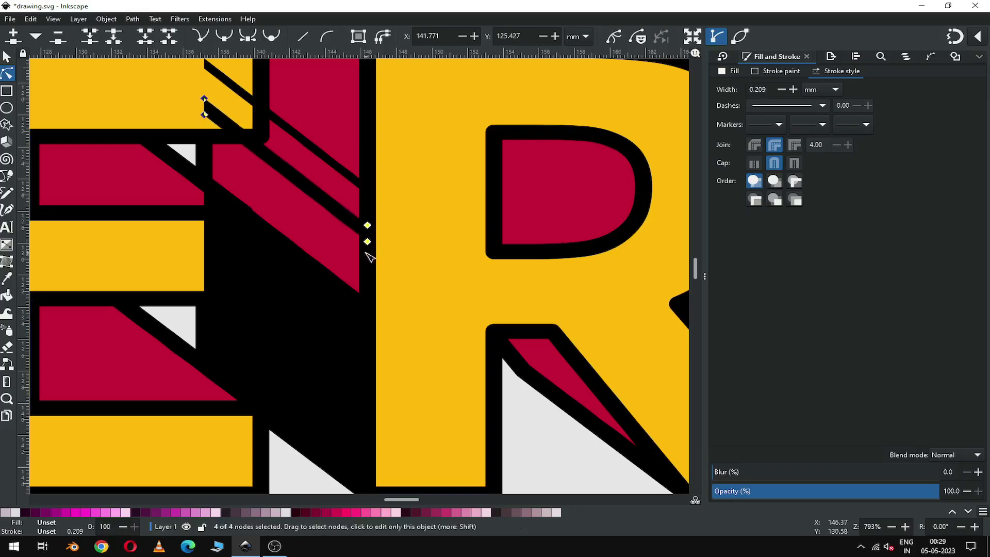
left_click(367, 241)
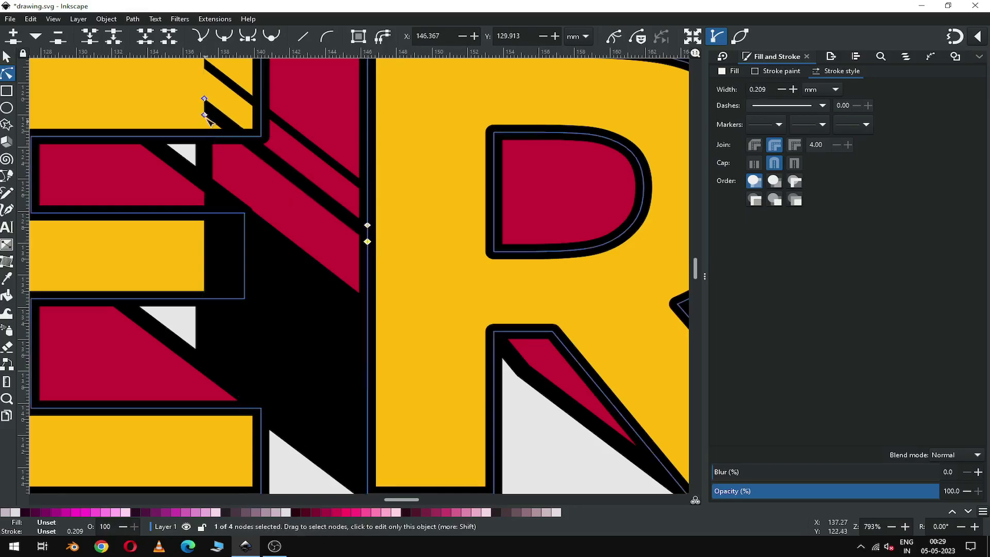
left_click(204, 116, "shift")
left_click_drag(367, 241, 367, 267)
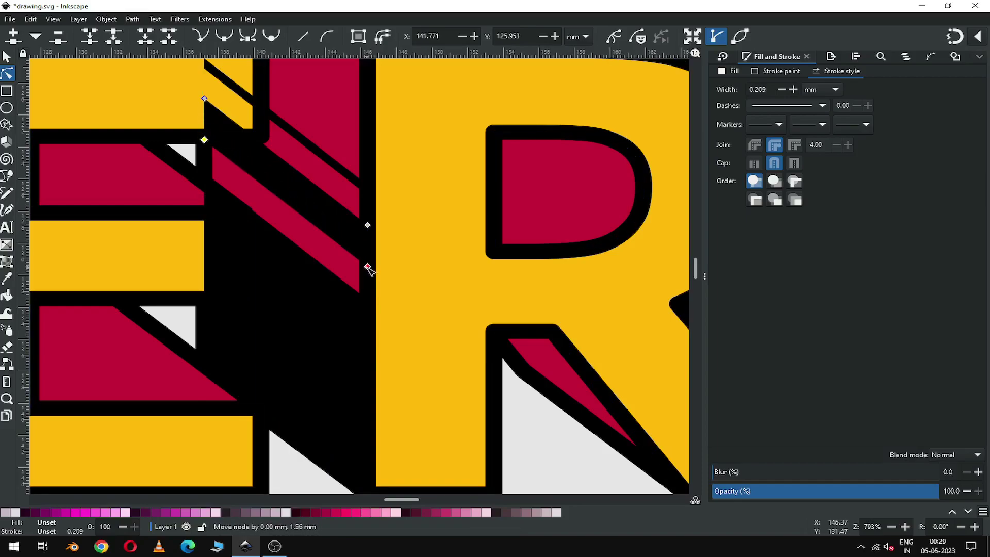
Thicken the upper thin stripe on the R's side face by moving its two bottom-edge nodes slightly down.
left_click(331, 159)
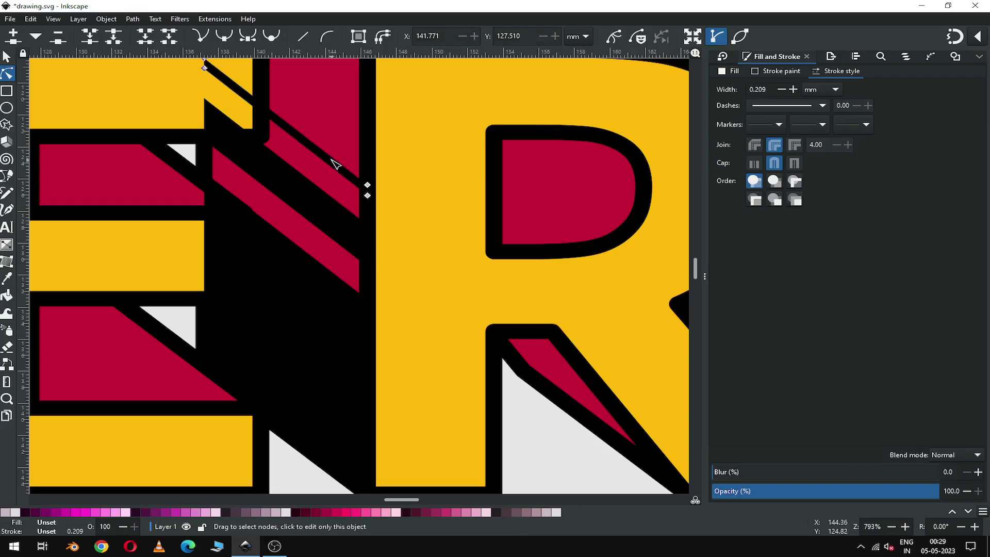
left_click_drag(190, 64, 212, 75)
left_click(367, 196, "shift")
left_click_drag(368, 197, 369, 207)
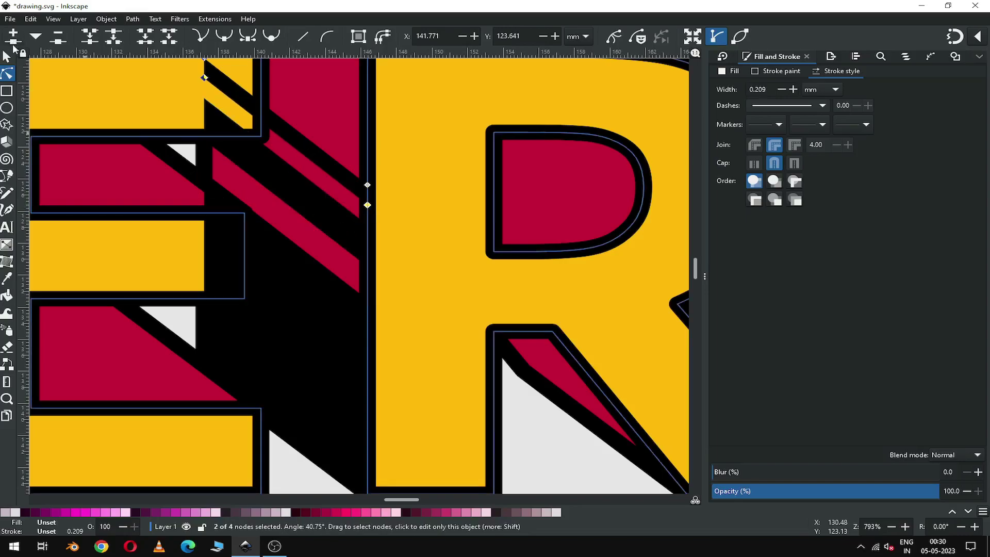
Move the two thin stripes on the R's side face slightly down to even out the gaps between them.
key("s")
left_click_drag(283, 180, 287, 192)
left_click(299, 145)
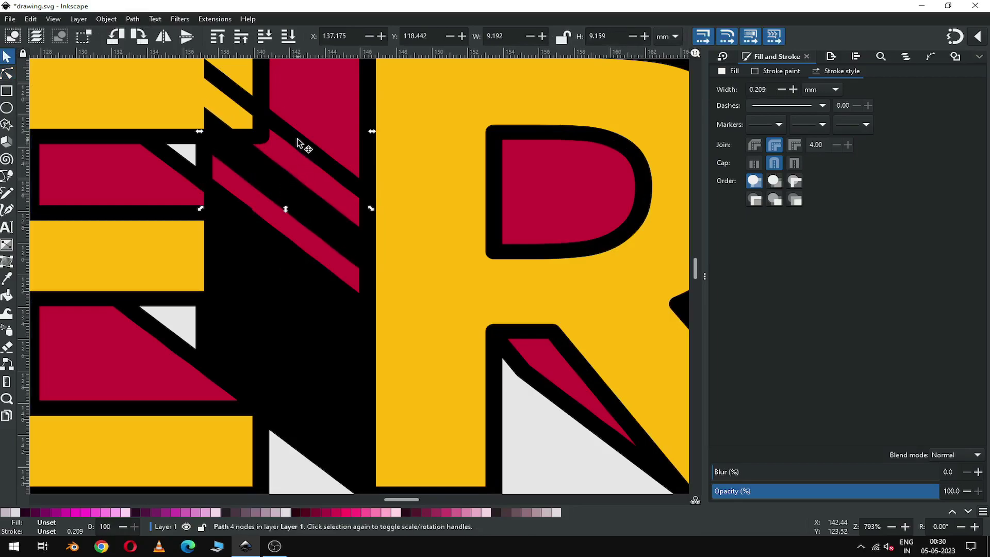
left_click_drag(296, 146, 300, 199)
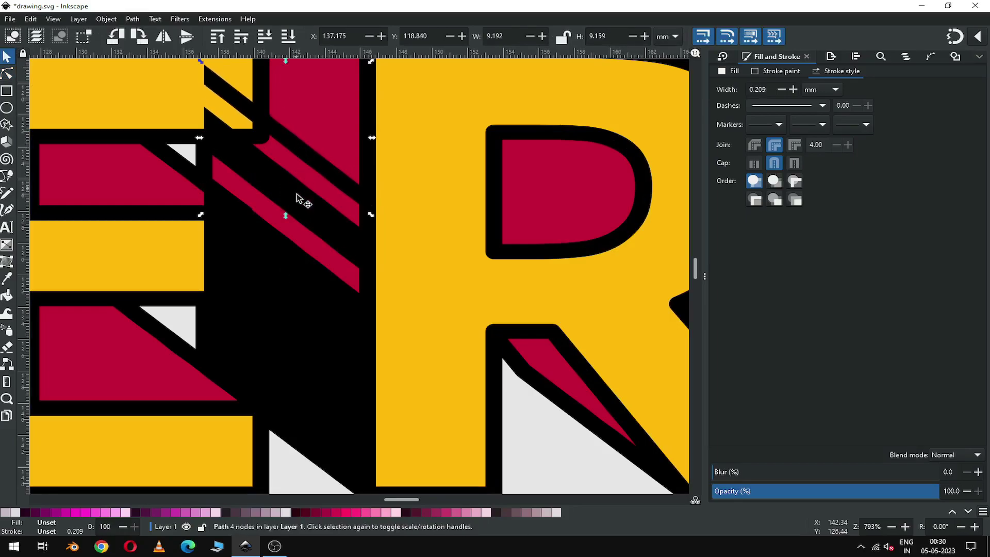
Merge the two thin stripes and the large black block on the R's side face into one path and save the drawing.
left_click(300, 256, "shift")
left_click(303, 302, "shift")
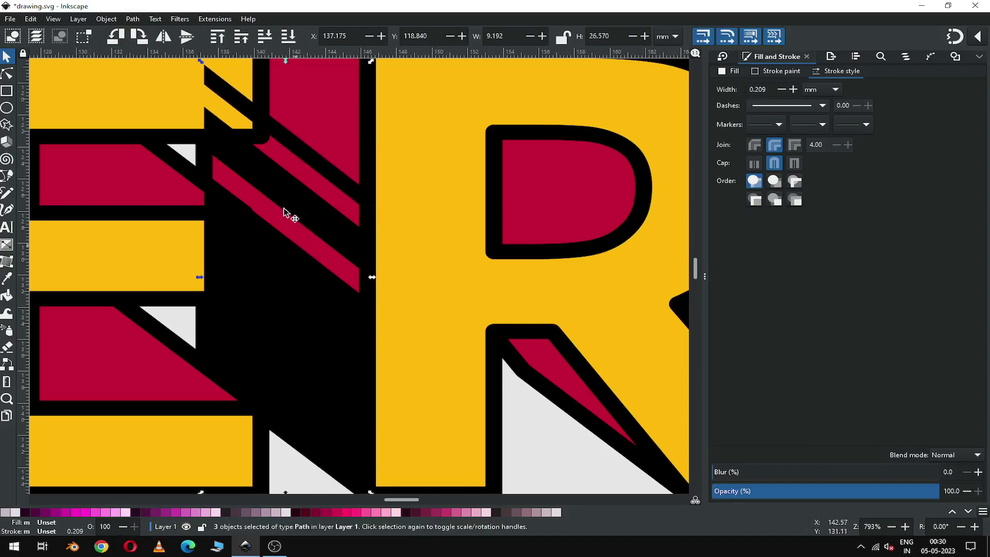
left_click(132, 19)
left_click(155, 85)
scroll(298, 294, "down", 4)
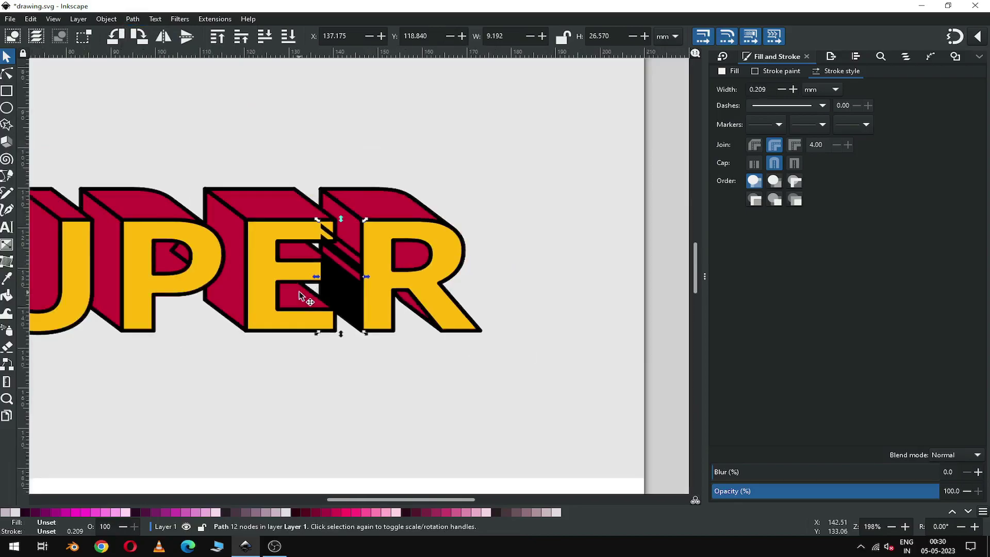
left_click(475, 183)
key("ctrl+s")
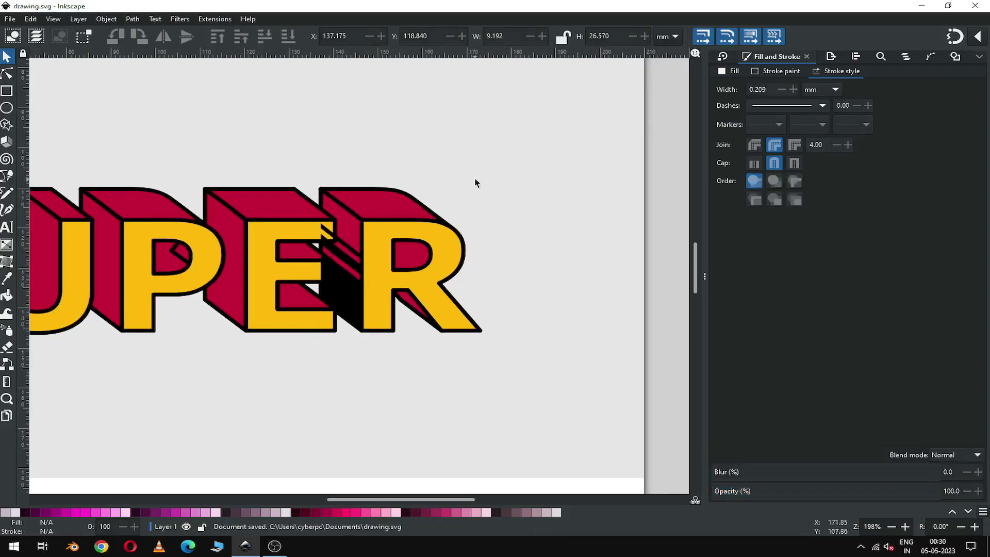
Delete the stray extrusion face showing inside the P's counter.
left_click_drag(419, 500, 390, 497)
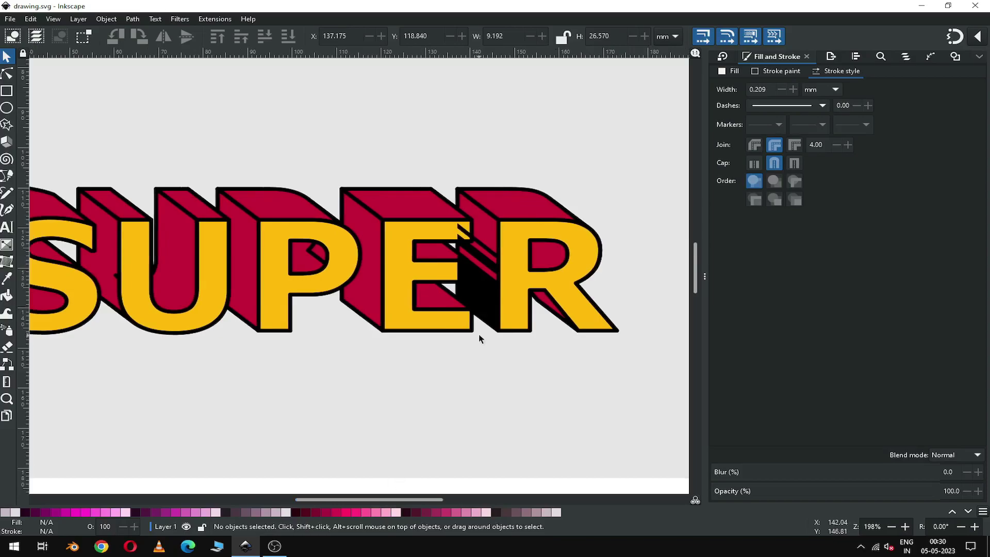
left_click(312, 257)
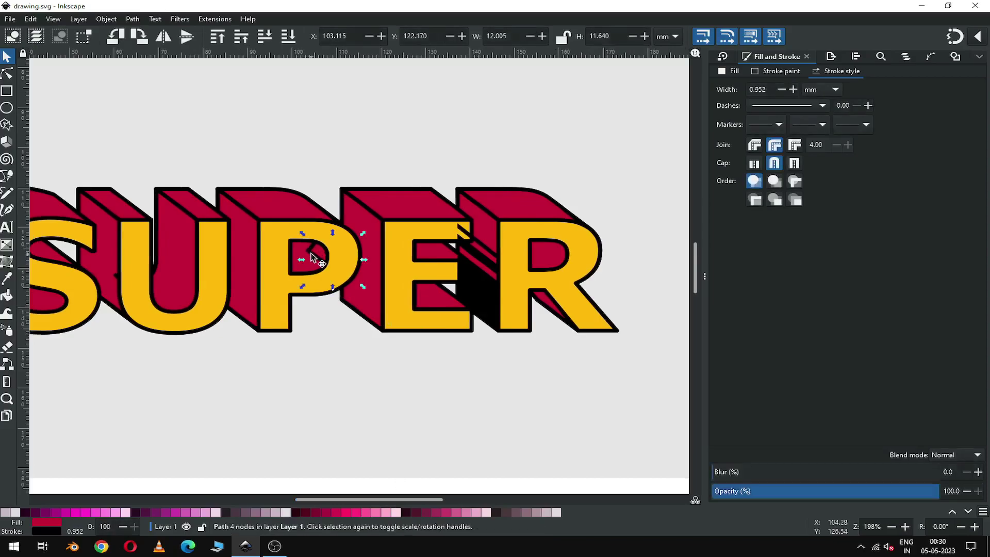
key("Delete")
Delete the stray four-node extrusion face whose outline corner pokes out beside the U's left stem.
key("z")
left_click_drag(99, 248, 204, 345)
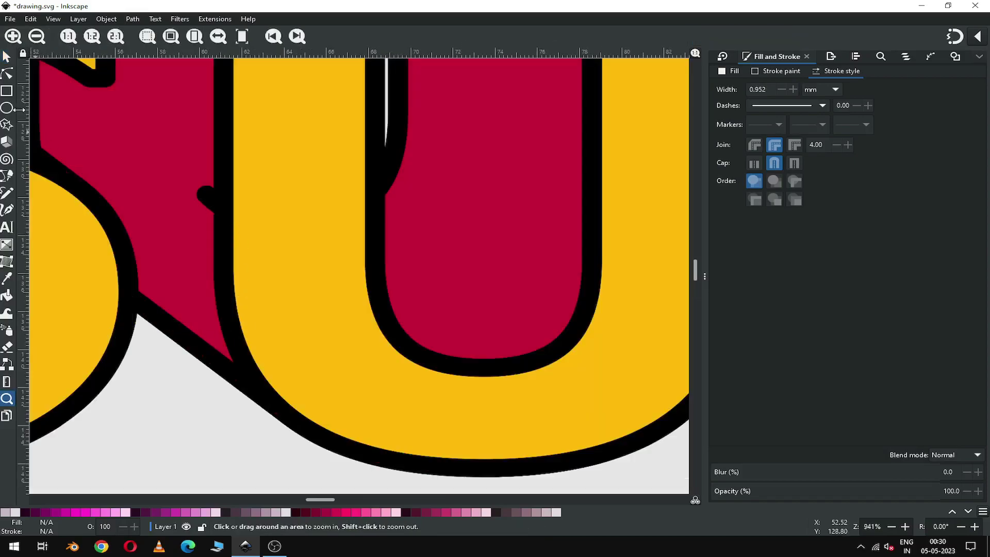
left_click(6, 56)
left_click(202, 194)
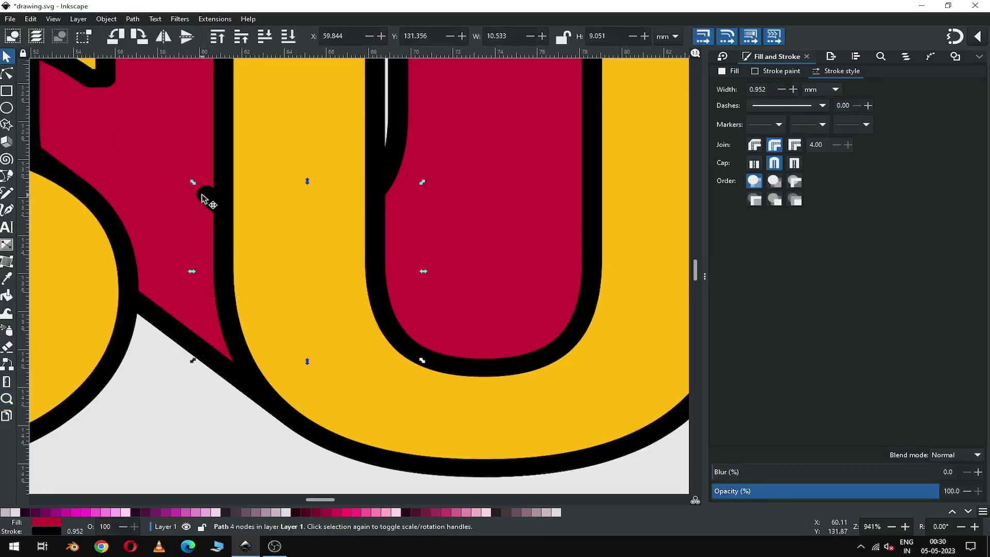
left_click_drag(202, 194, 132, 382)
key("Delete")
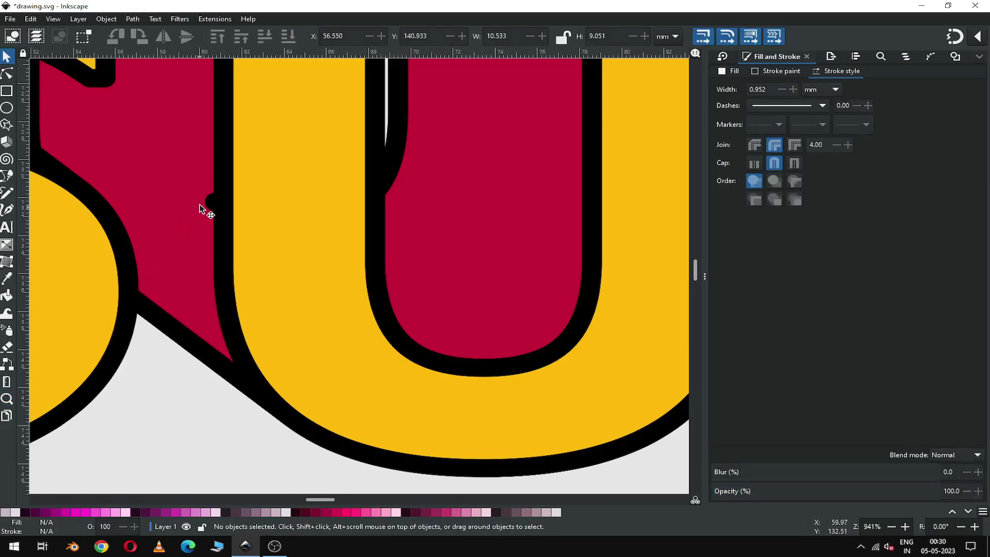
Move the protruding corner node of the U's inner extrusion face to the right, underneath the outline of the left stem.
left_click(203, 204)
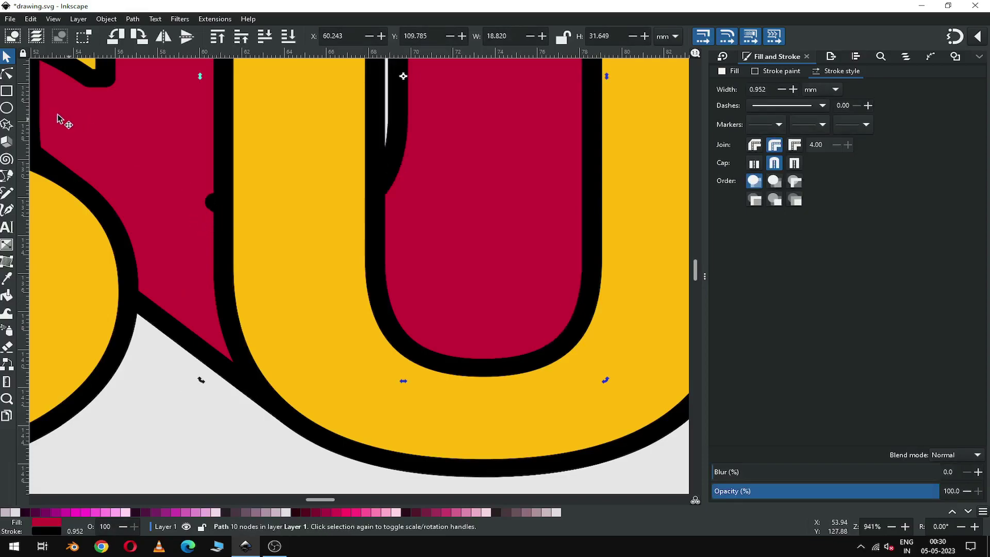
left_click(7, 74)
left_click(7, 90)
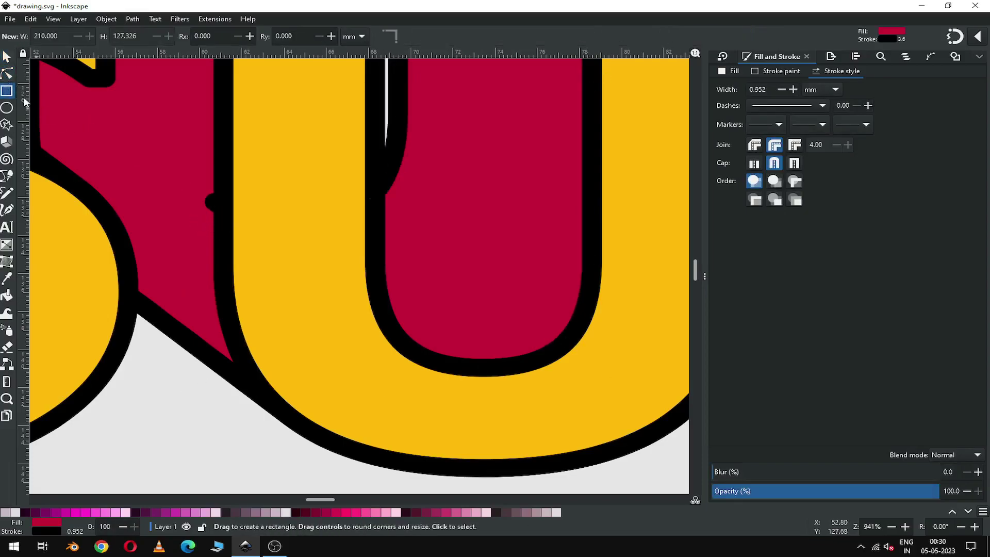
left_click(11, 75)
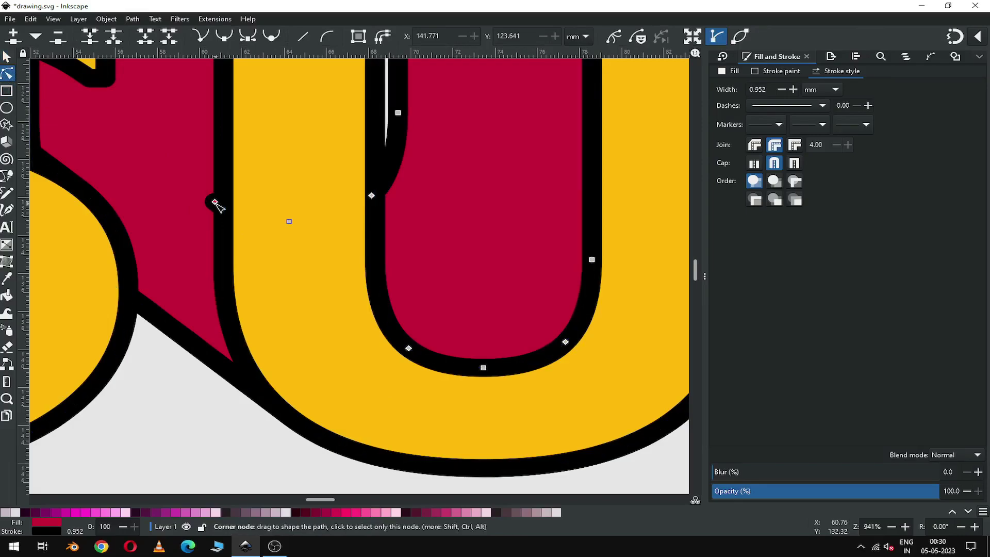
left_click_drag(215, 201, 225, 201)
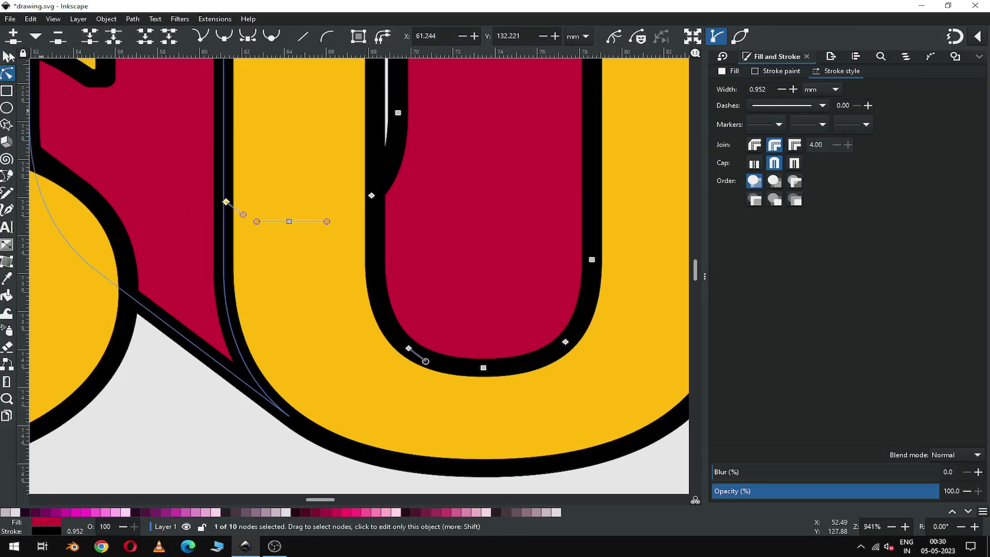
key("s")
left_click(164, 430)
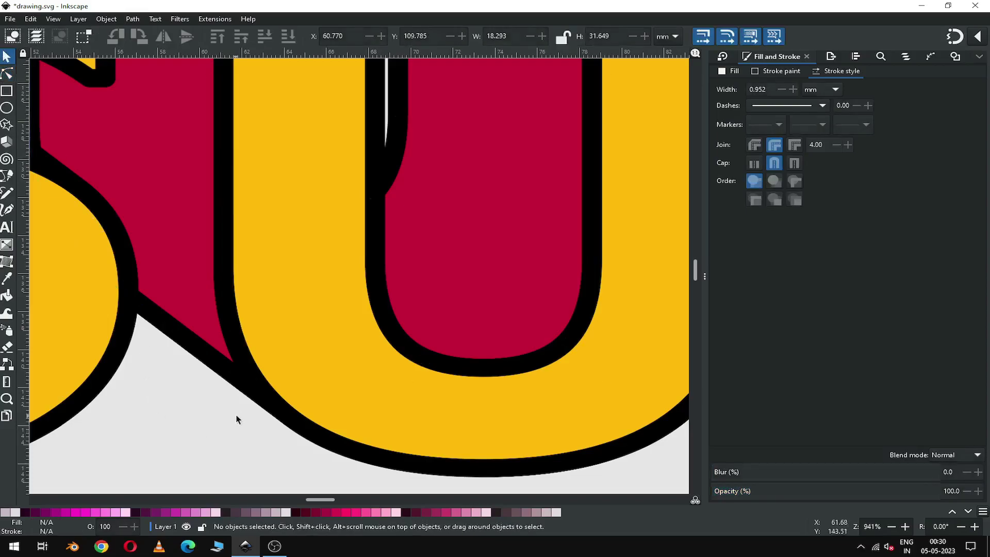
Save the drawing.
key("minus")
key("minus")
key("minus")
key("minus")
key("minus")
key("minus")
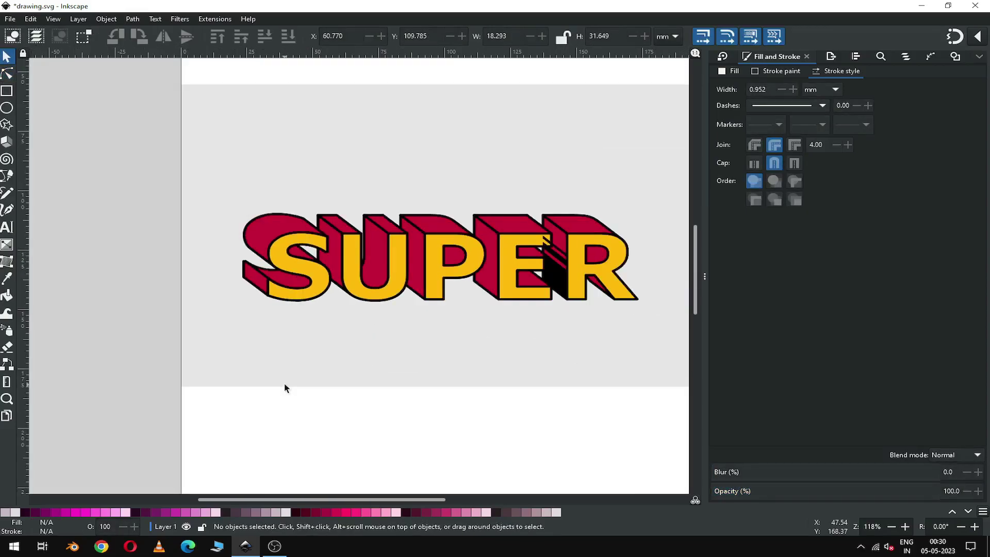
left_click_drag(420, 499, 448, 499)
key("z")
left_click_drag(353, 210, 591, 368)
key("ctrl+s")
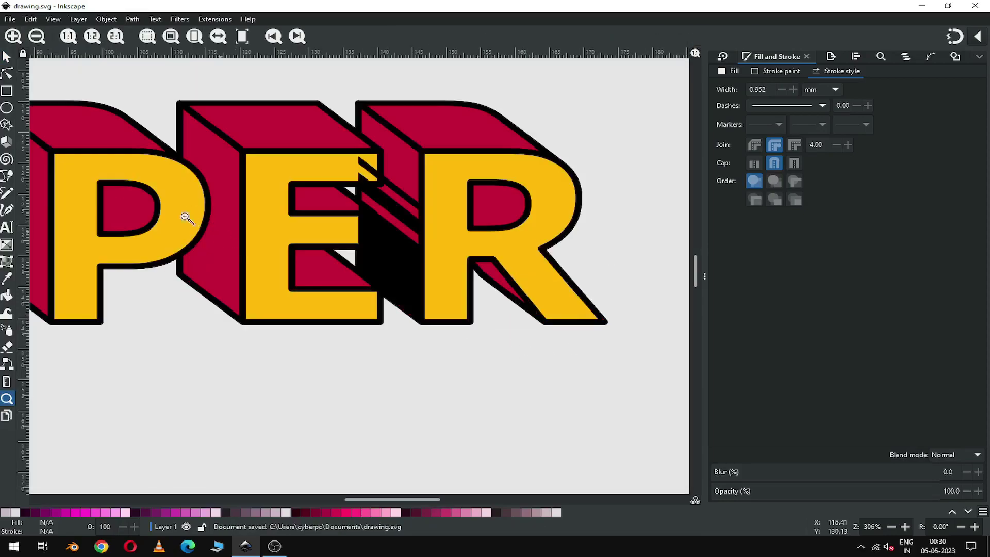
Fill the extrusion face in the E's lower opening with black from the colour palette.
left_click(7, 58)
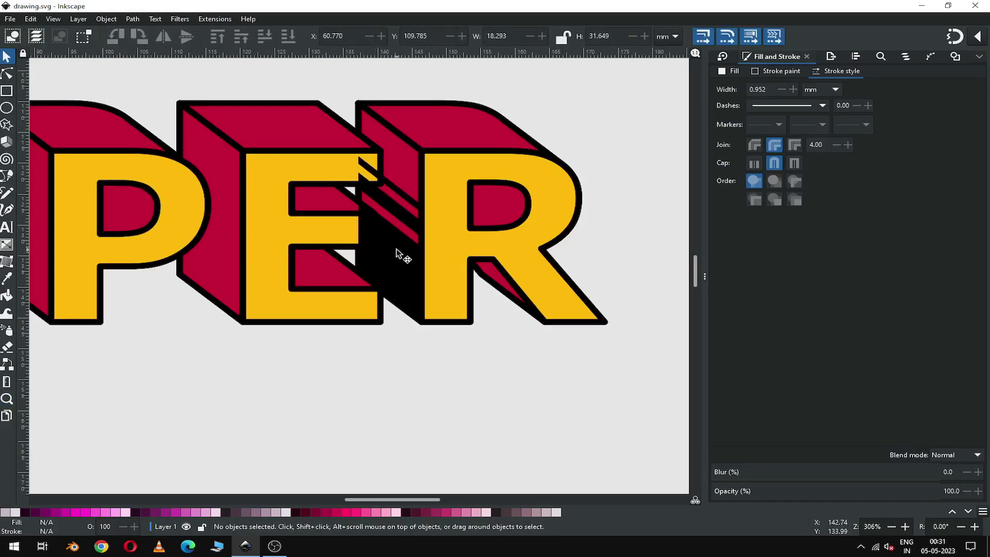
left_click(317, 271)
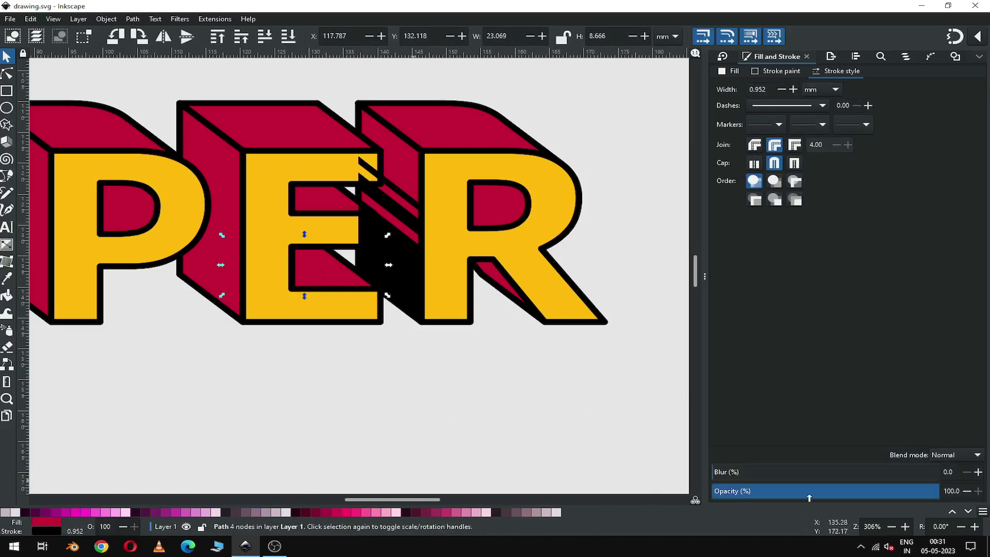
left_click(952, 511)
left_click(952, 512)
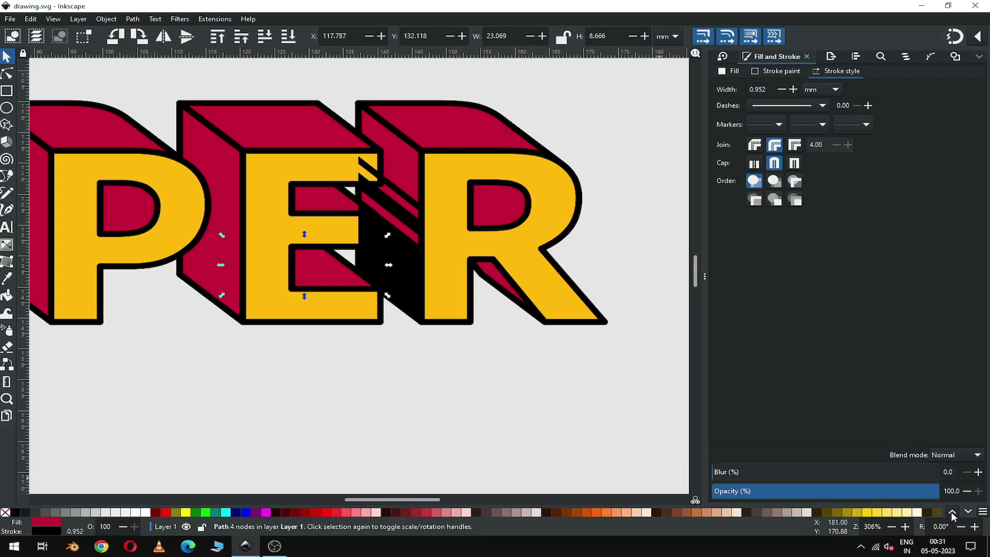
left_click(15, 512)
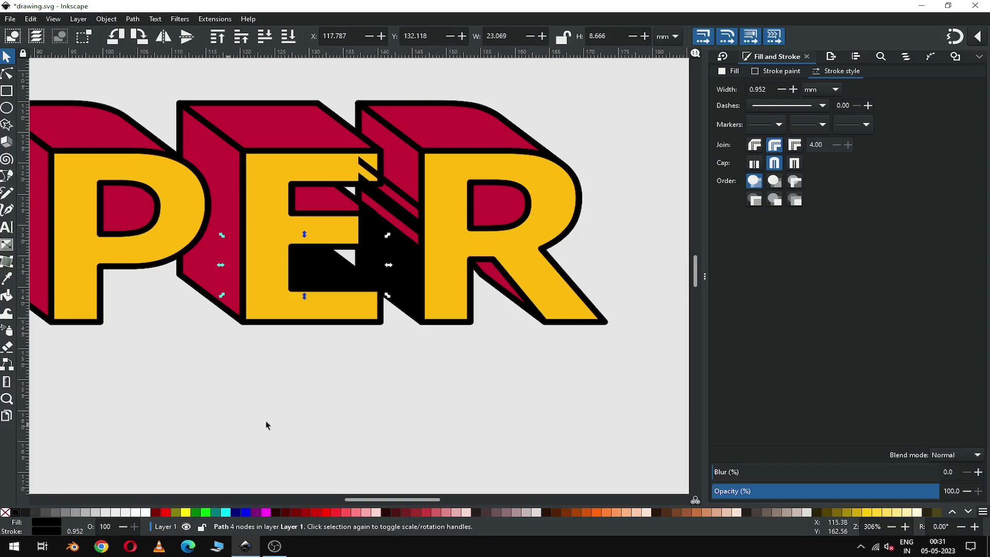
Duplicate the R's striped shading path, place the copy on the E's side face, and turn on snapping.
left_click(406, 276)
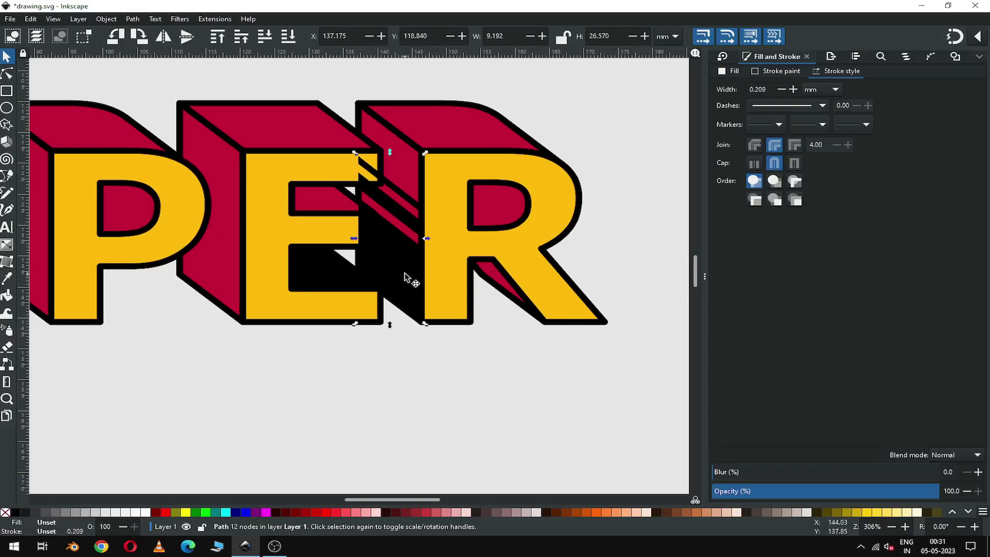
right_click(405, 279)
left_click(440, 323)
mouse_move(400, 278)
left_mouse_down()
mouse_move(232, 275)
mouse_move(214, 272)
mouse_move(216, 254)
left_mouse_up()
left_click(955, 39)
Duplicate the E's striped shading path and place the copy on the P's side face.
key("minus")
key("minus")
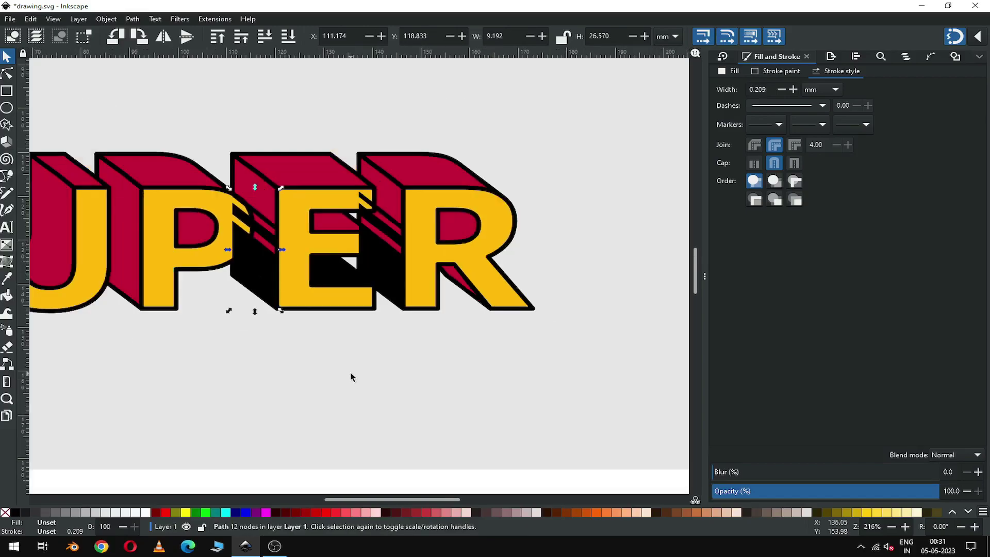
scroll(441, 503, "left", 5)
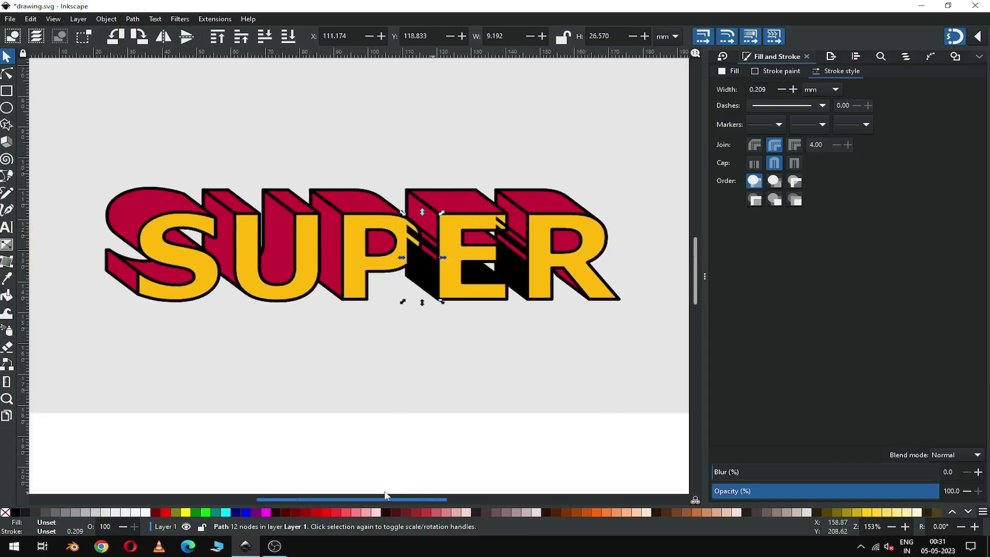
right_click(506, 264)
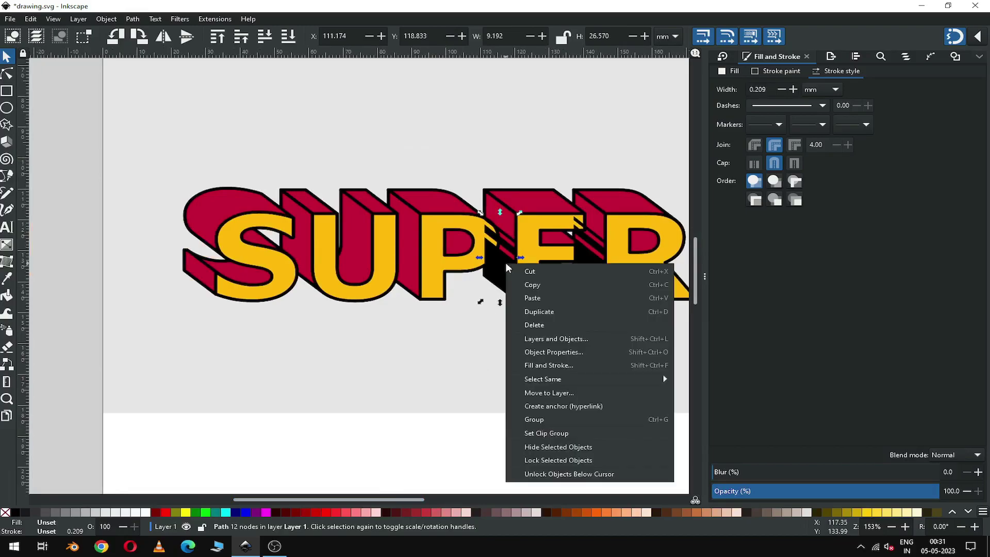
left_click(536, 310)
left_click_drag(473, 281, 406, 284)
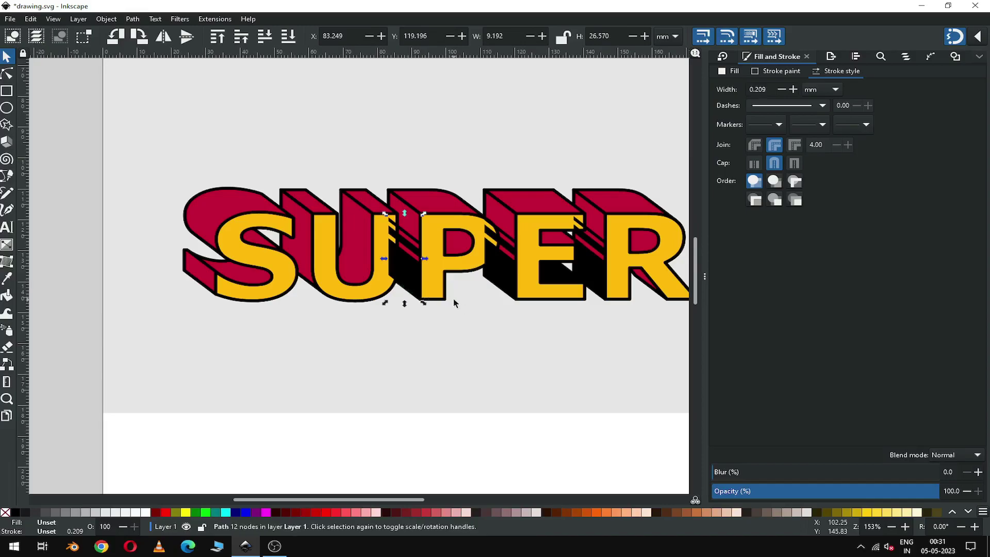
Fill the extrusion faces inside the P's counter and the U's opening with black.
left_click(455, 246)
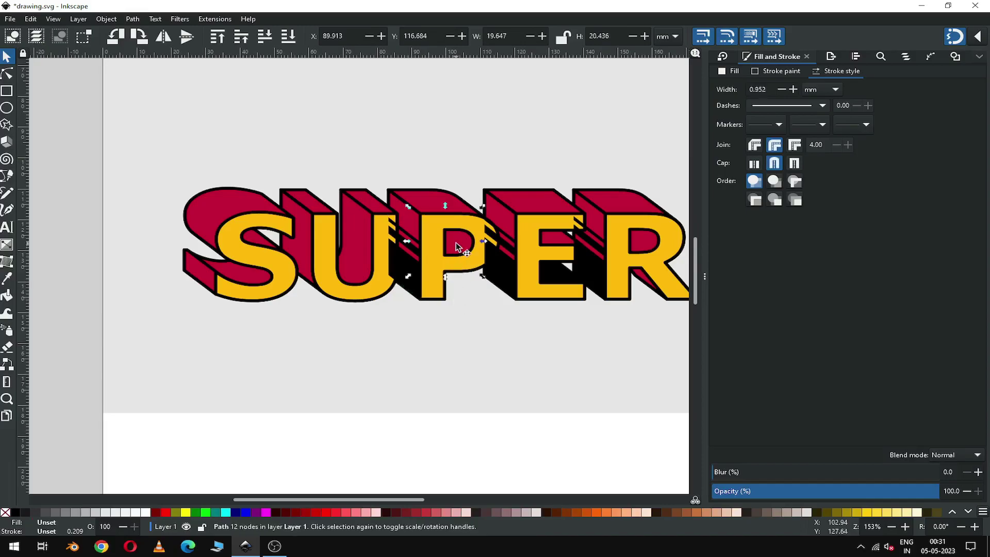
left_click(19, 513)
left_click(313, 450)
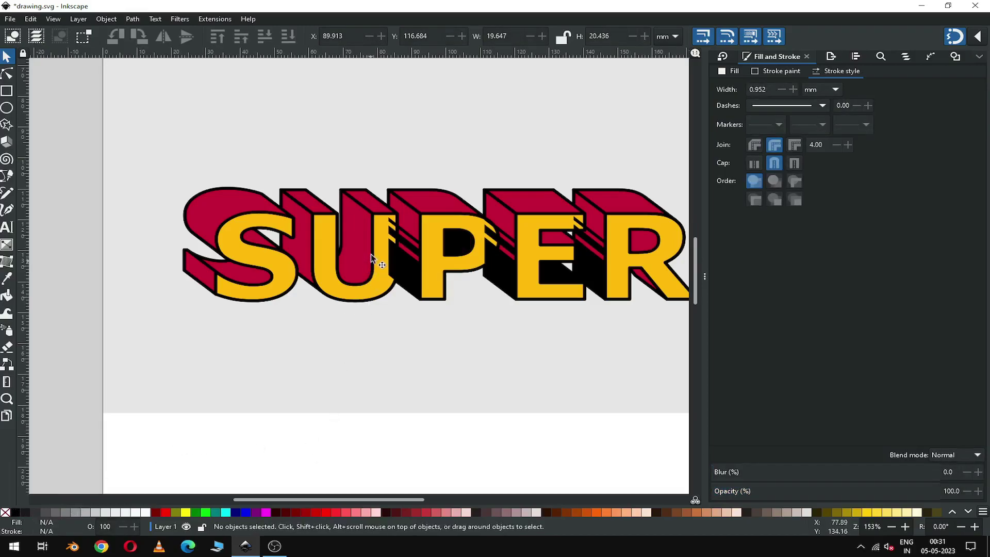
left_click(352, 244)
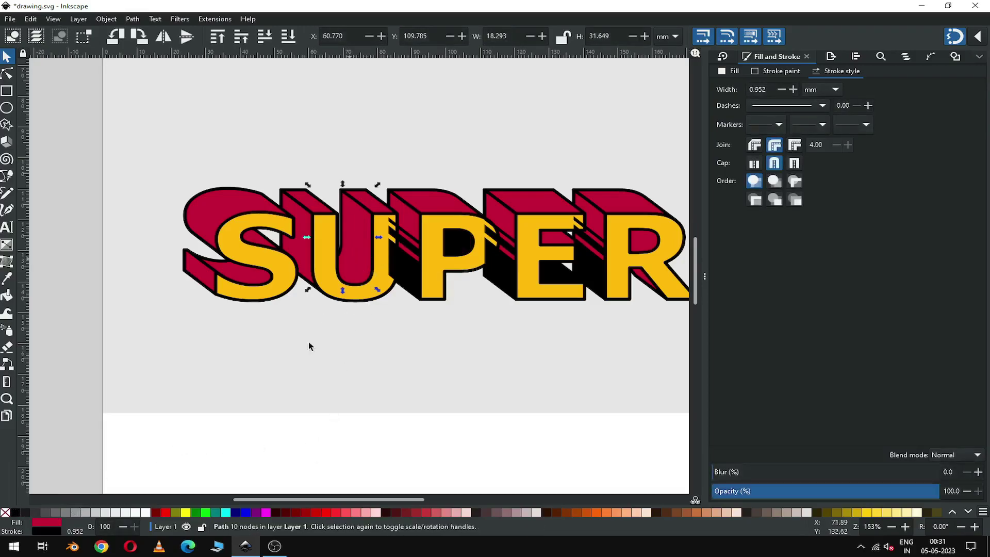
left_click(18, 513)
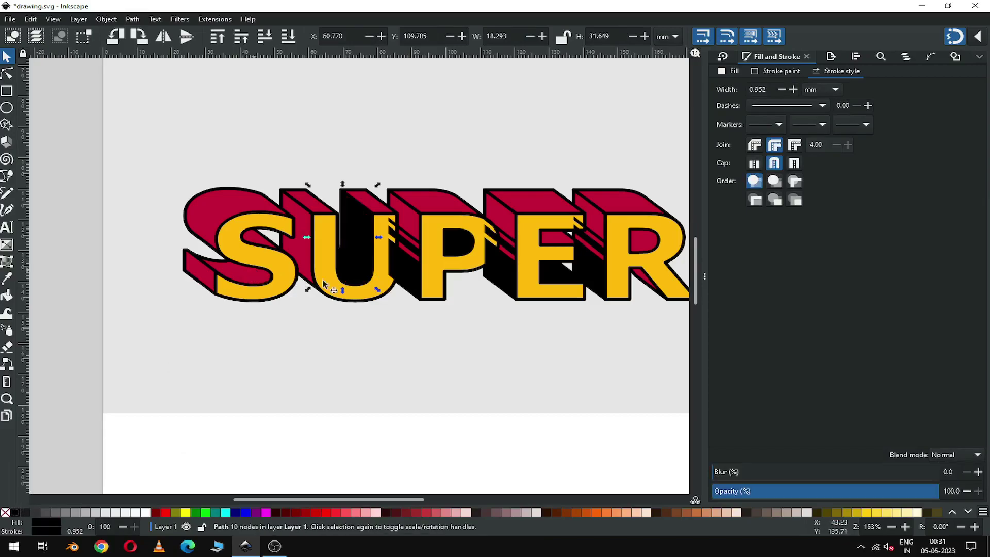
Duplicate the P's striped shading path and place the copy on the side face of the U's left stem.
left_click(409, 273)
right_click(408, 273)
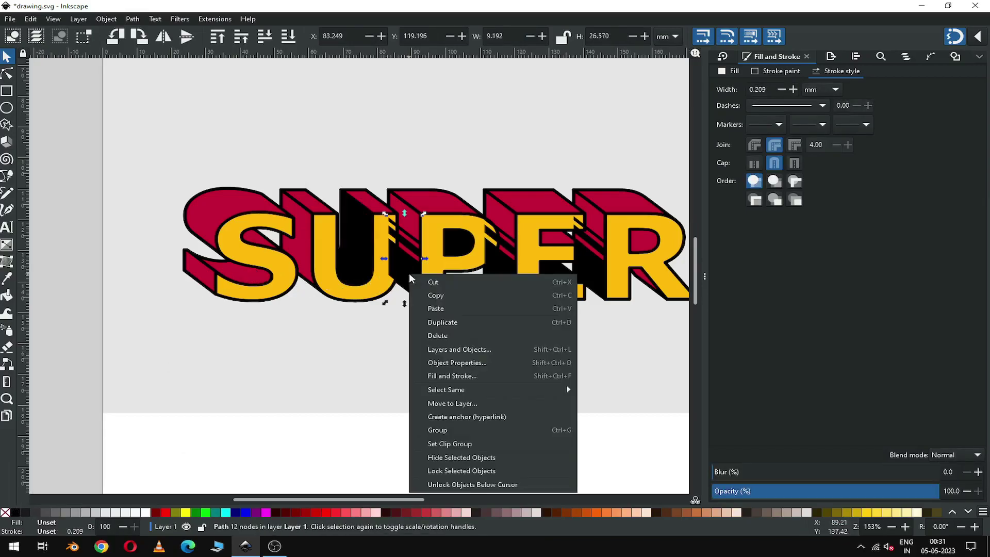
left_click(434, 324)
left_click_drag(390, 270, 283, 262)
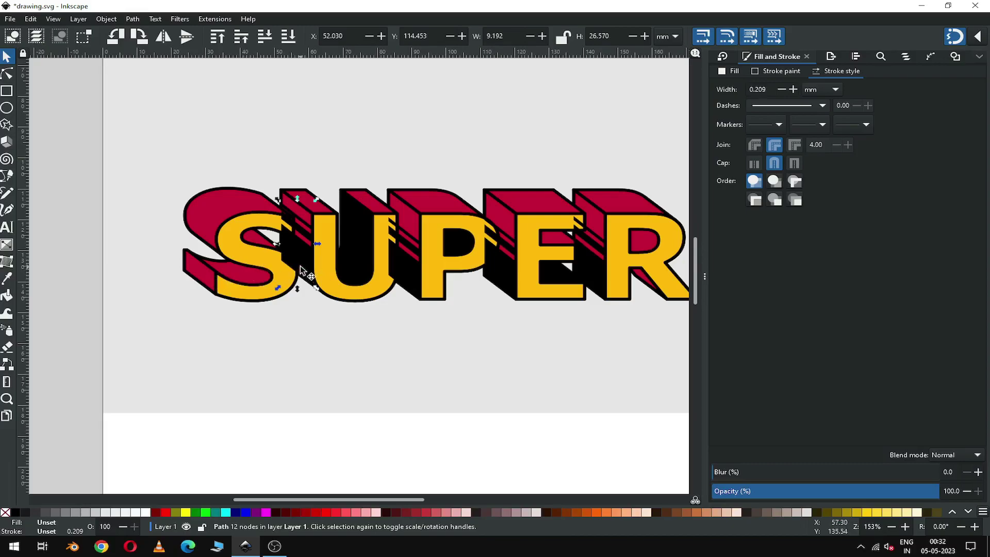
Duplicate the striped shading path on the U's left stem and place the copy over the S's extruded side.
right_click(303, 265)
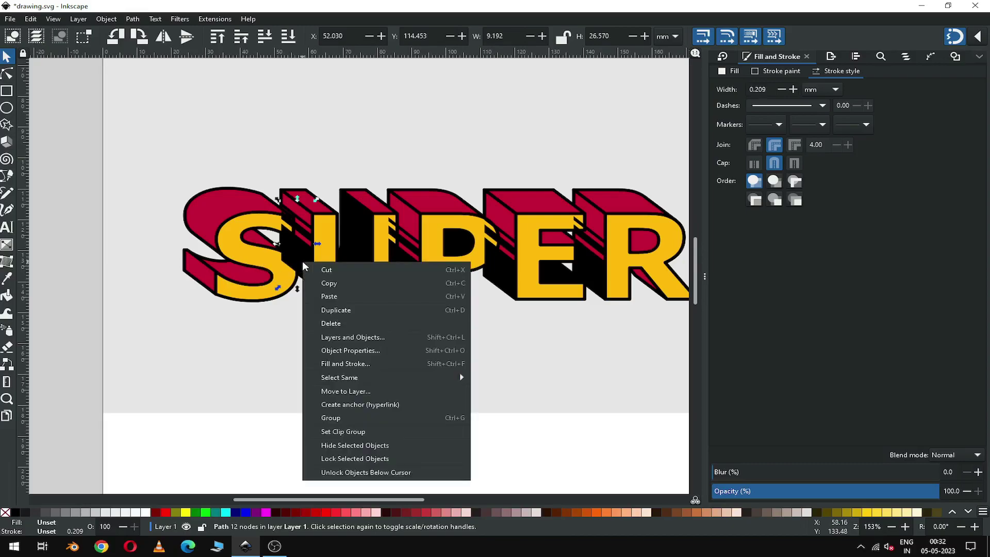
left_click(330, 310)
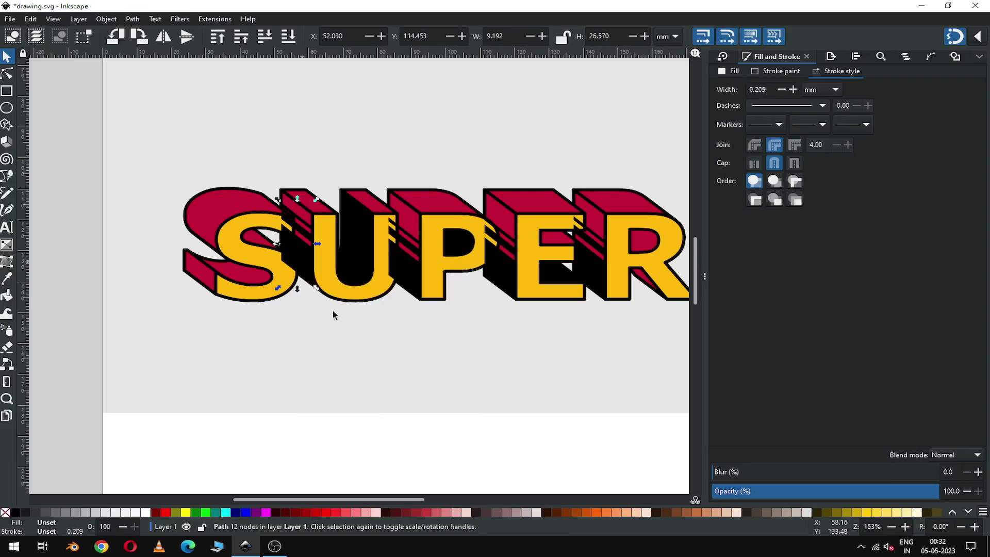
left_click_drag(286, 257, 208, 250)
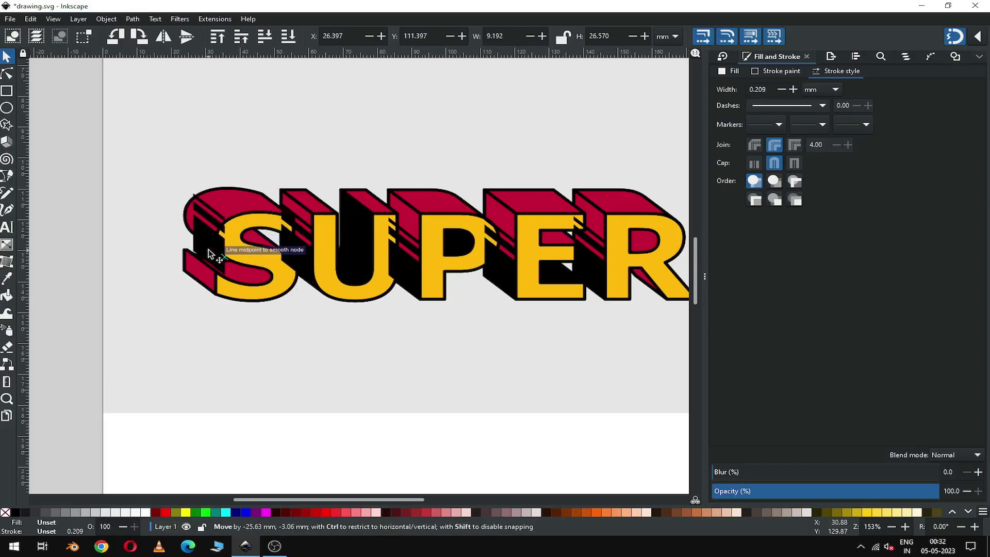
left_click_drag(208, 250, 172, 223)
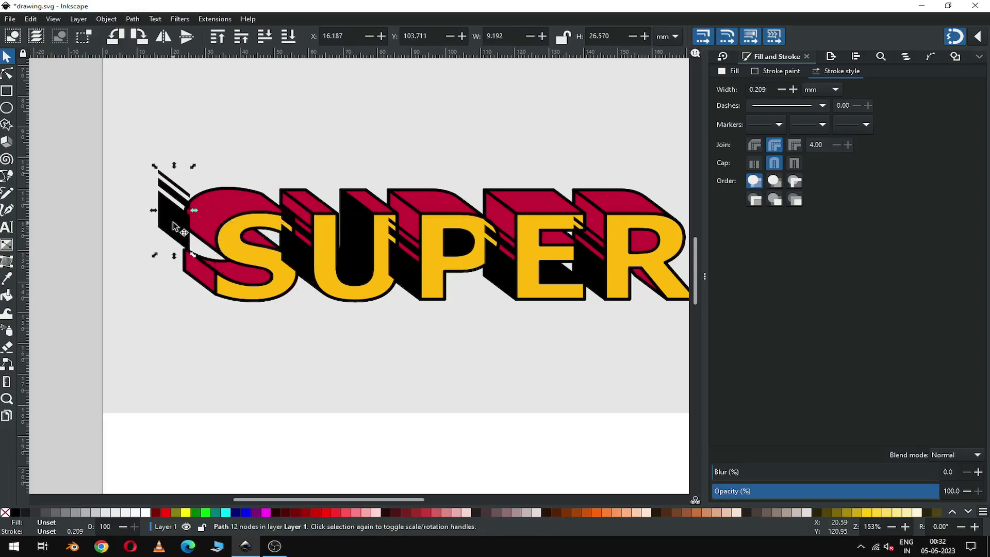
left_click(9, 75)
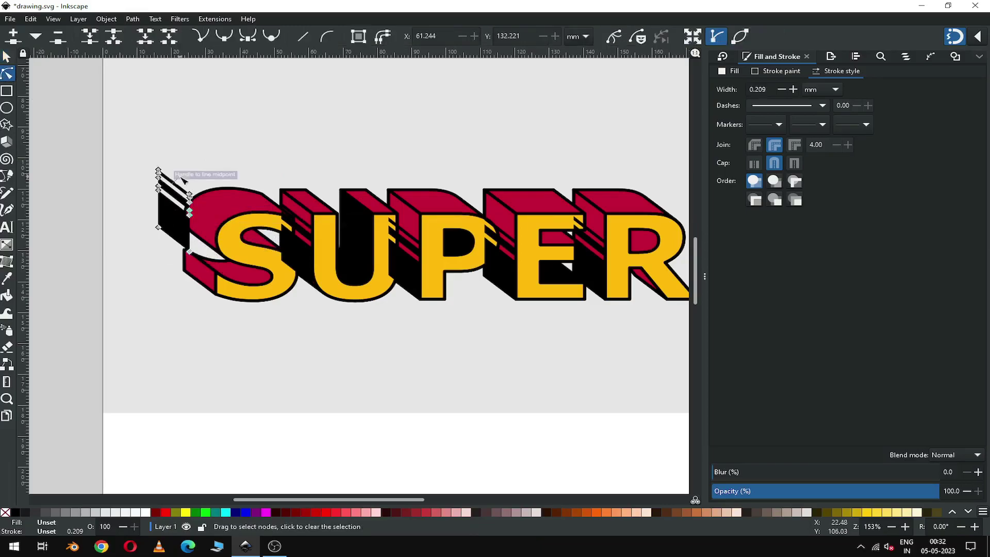
left_click_drag(183, 178, 213, 264)
key("z")
left_click_drag(128, 152, 326, 316)
key("ctrl+z")
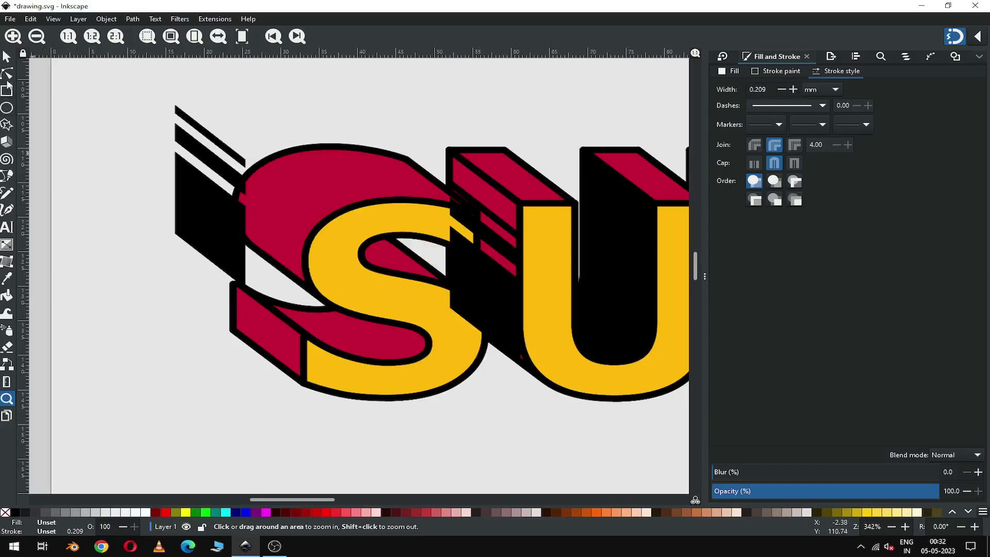
left_click(6, 57)
left_click_drag(227, 246, 305, 278)
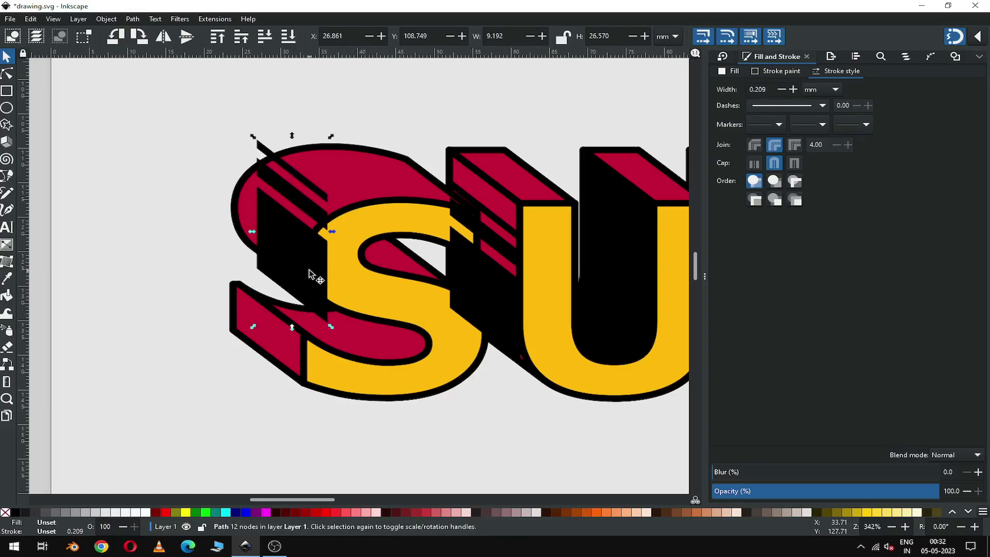
Stretch the copied path's left-end nodes about 8.2 mm left and 5.1 mm up, and shift the path down onto the S.
left_click(7, 75)
left_click_drag(208, 113, 223, 246)
key("ctrl+z")
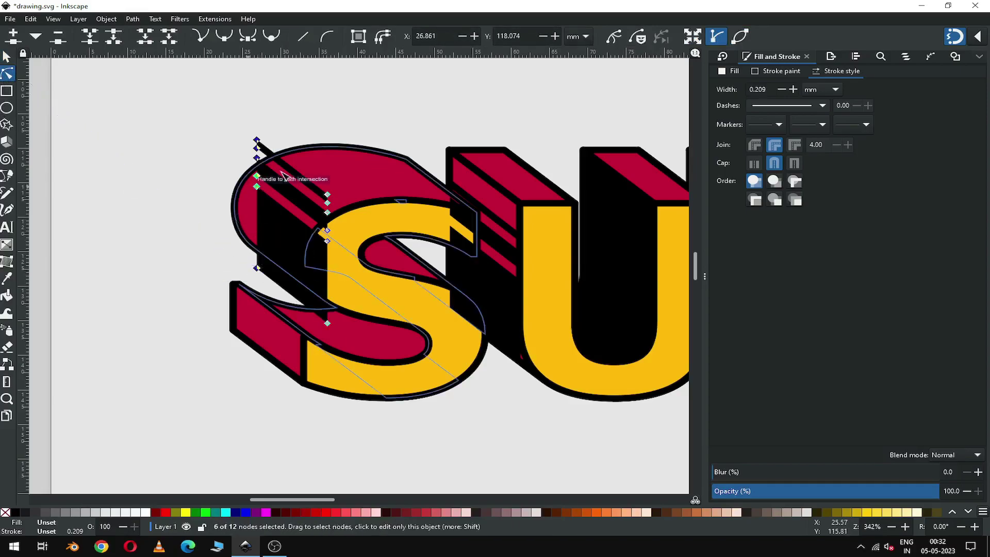
left_click_drag(225, 98, 268, 281)
left_click_drag(260, 189, 198, 156)
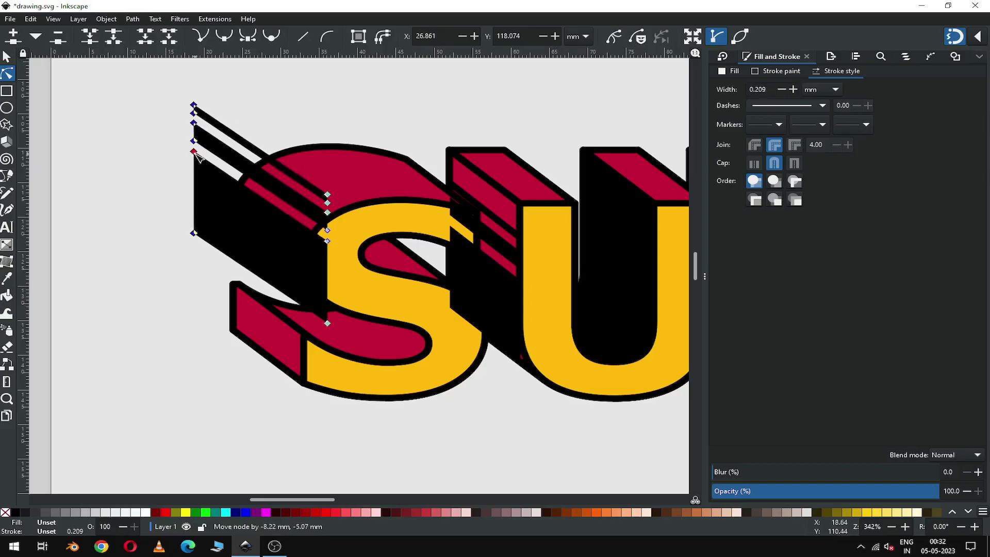
left_click(7, 55)
left_click_drag(252, 217, 259, 228)
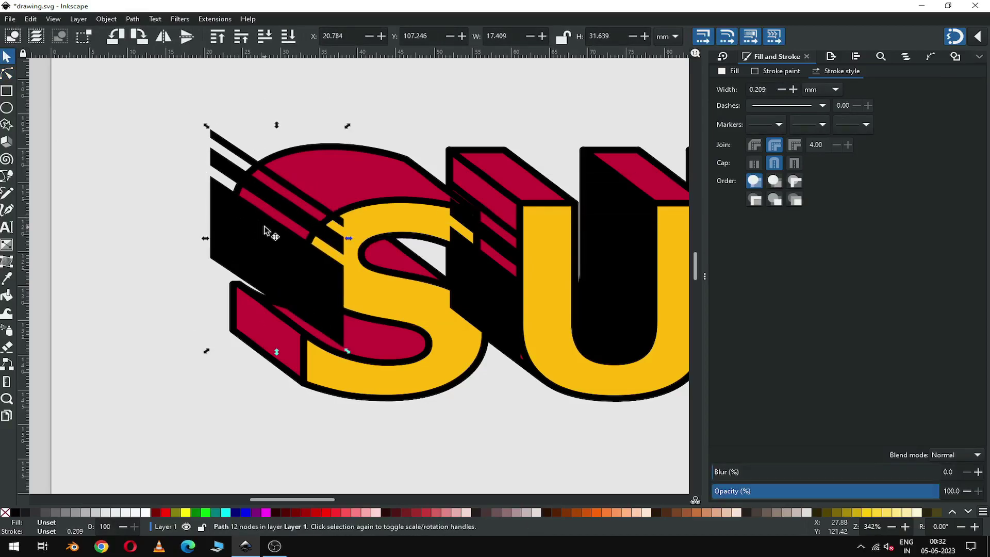
Pull the black area's lower nodes and right corner outward to cover the S's lower curve, and nudge the stripes' right ends up.
left_click(383, 339)
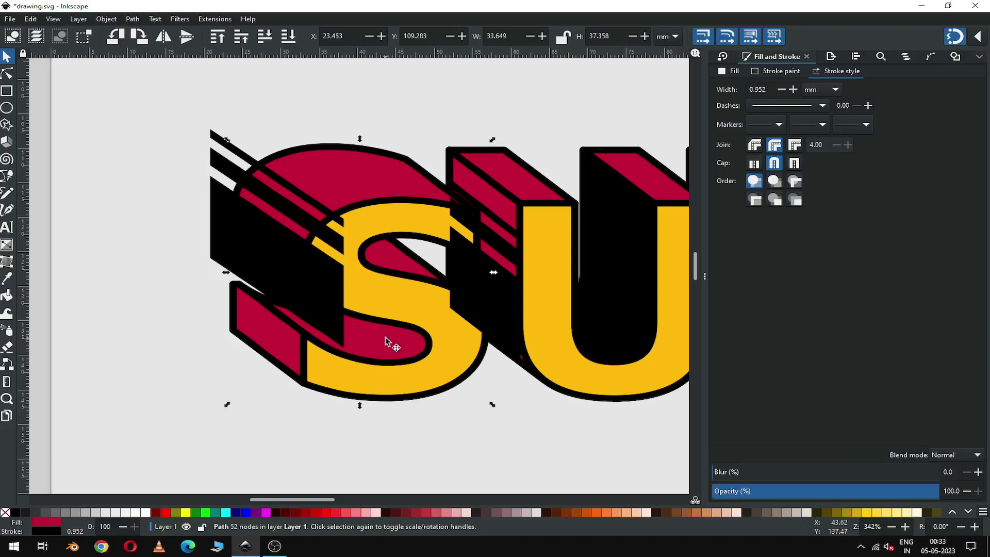
left_click(7, 73)
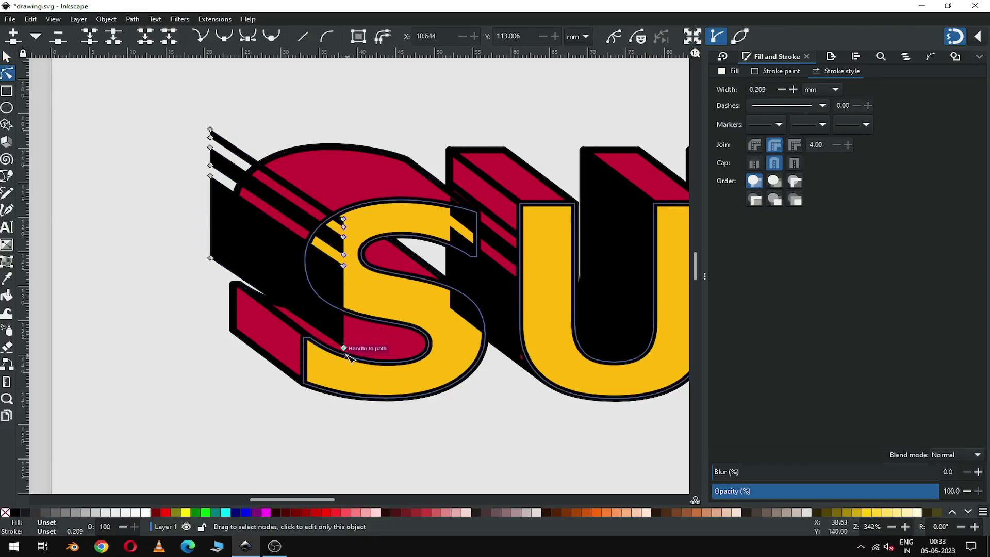
left_click_drag(344, 347, 473, 418)
left_click_drag(344, 266, 465, 326)
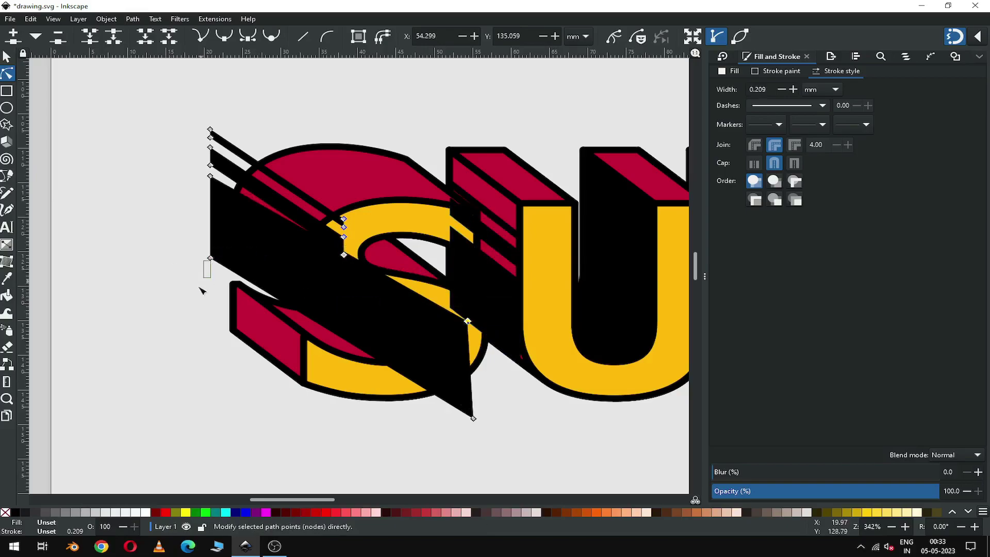
left_click_drag(208, 256, 202, 305)
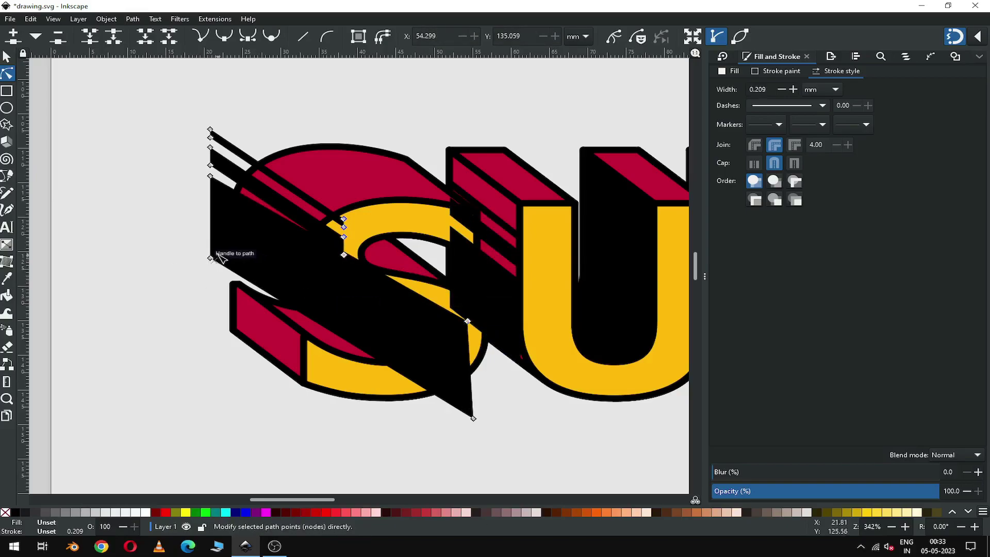
left_click_drag(210, 257, 190, 323)
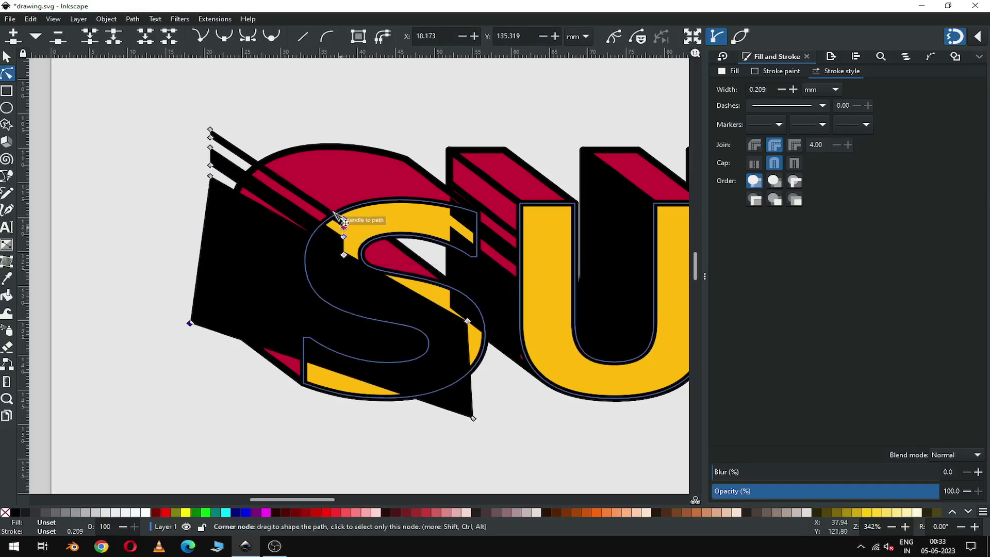
left_click_drag(332, 190, 350, 249)
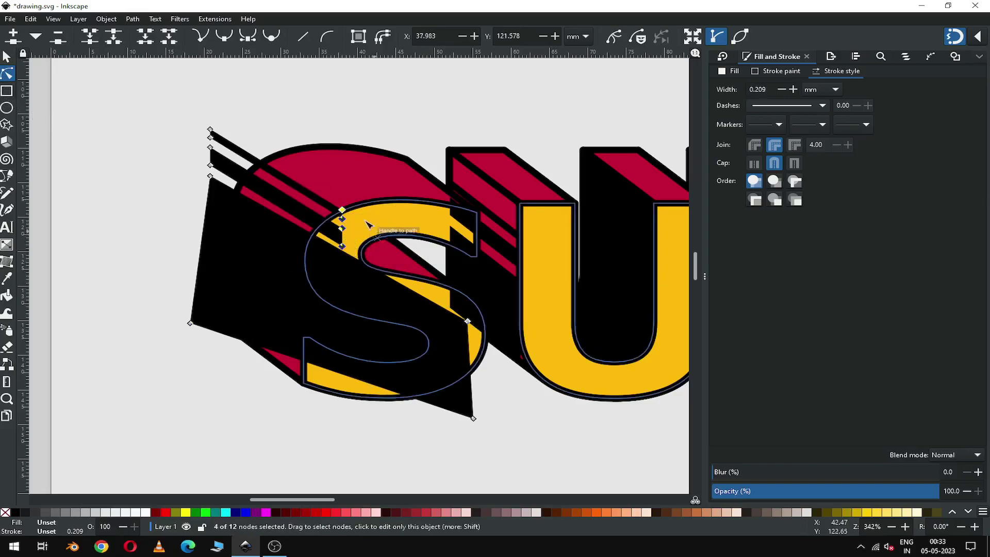
Duplicate the S's crimson extrusion and trim the striped shading path to it with a path Intersection.
left_click(7, 57)
key("Escape")
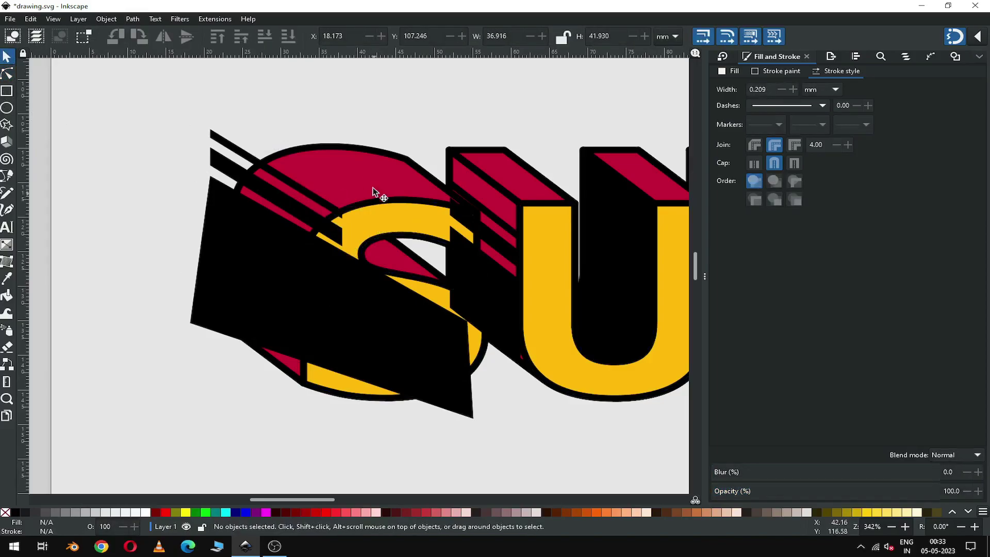
right_click(360, 178)
left_click(391, 227)
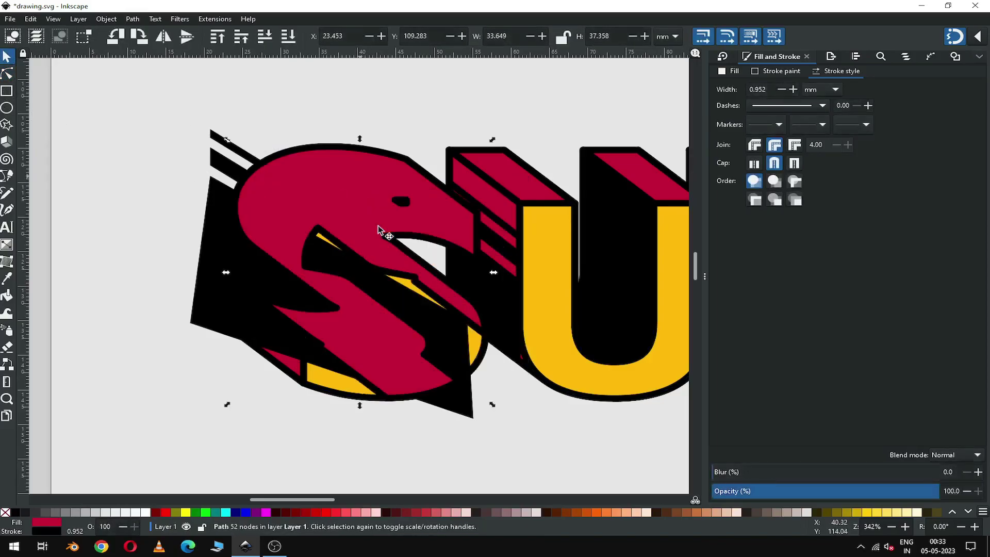
key("shift")
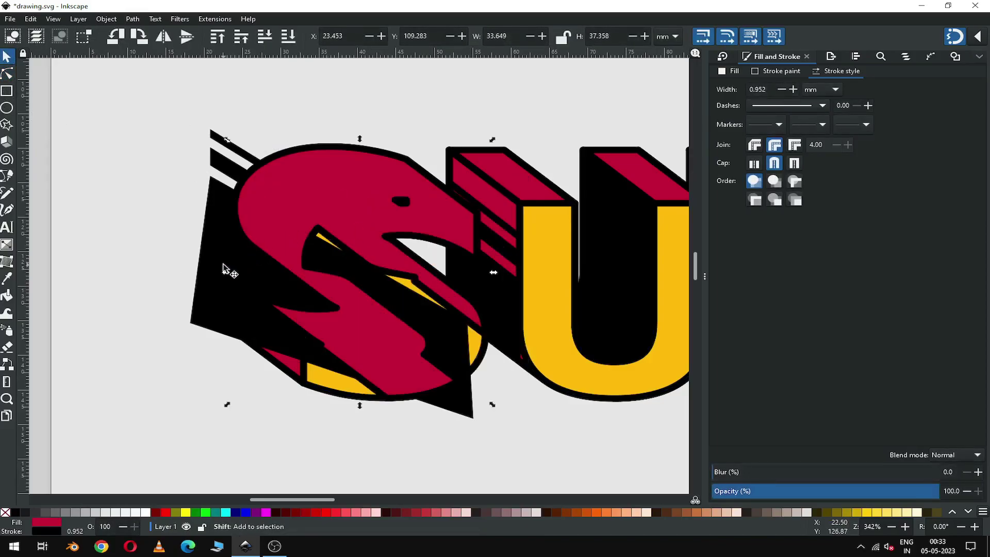
left_click(216, 266, "shift")
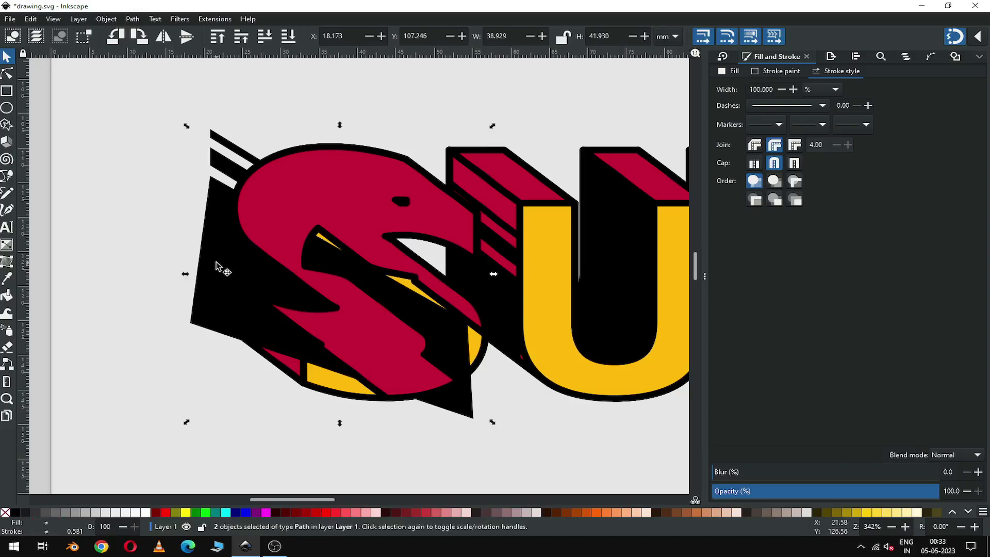
left_click(132, 19)
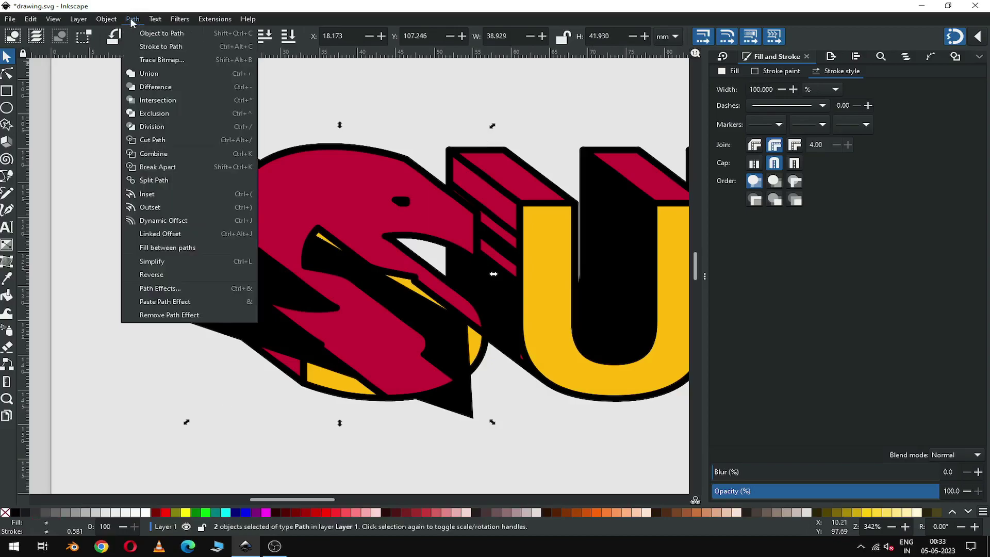
left_click(159, 102)
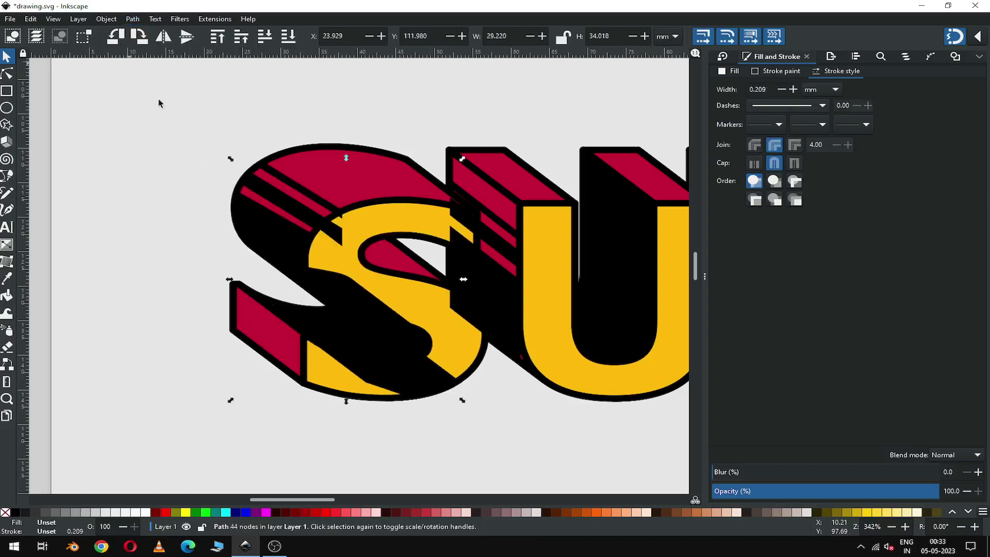
left_click(133, 195)
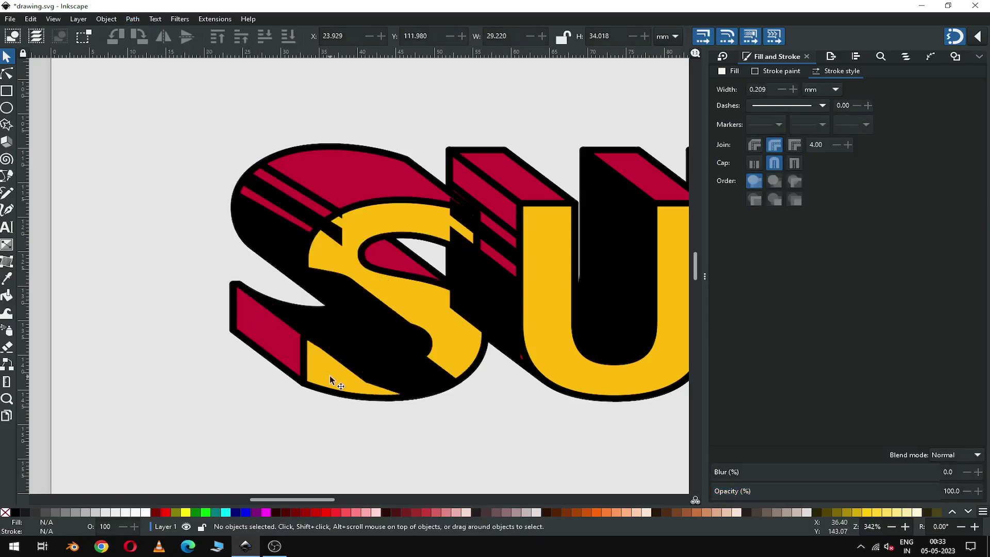
Raise the yellow SUPER front lettering to the top, above the S's shading.
left_click(541, 350)
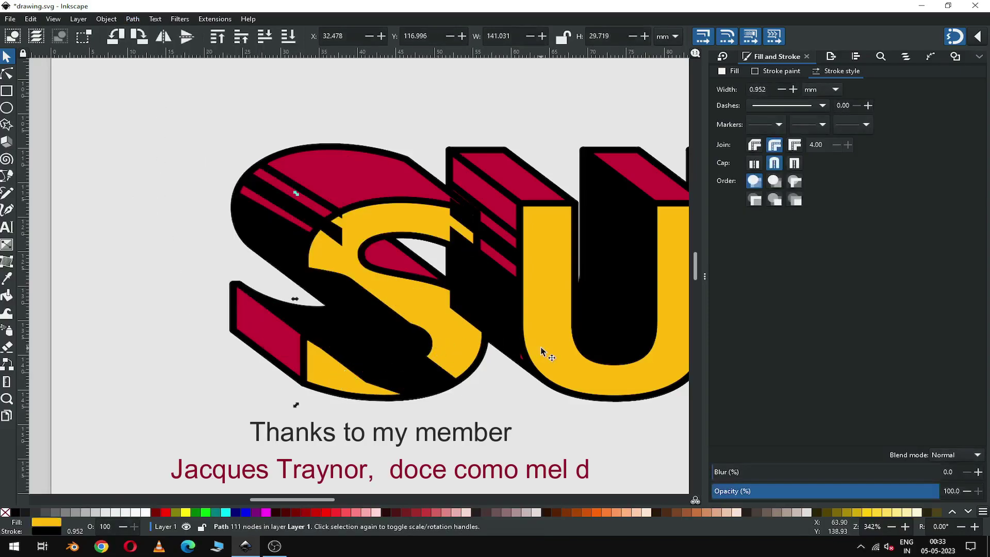
left_click(109, 22)
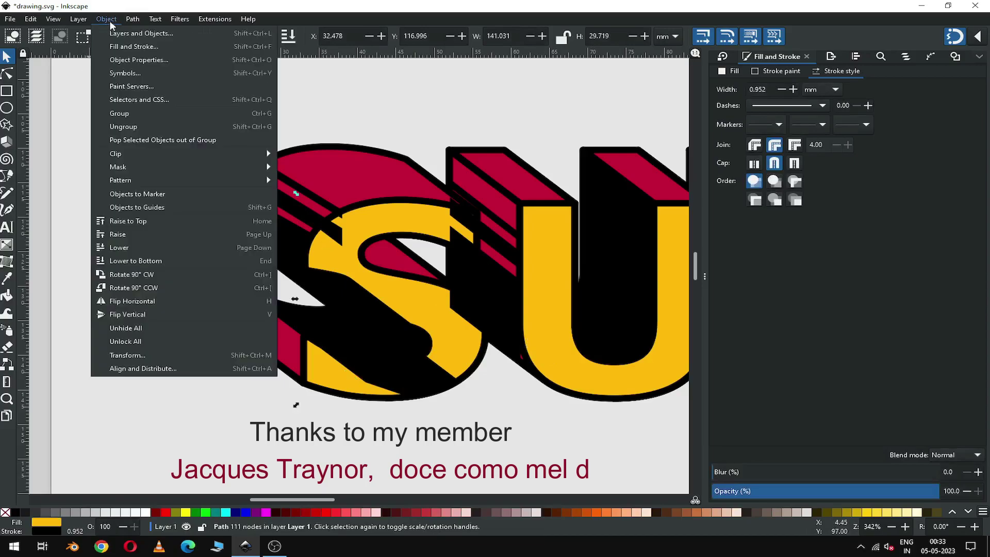
left_click(128, 221)
left_click(144, 314)
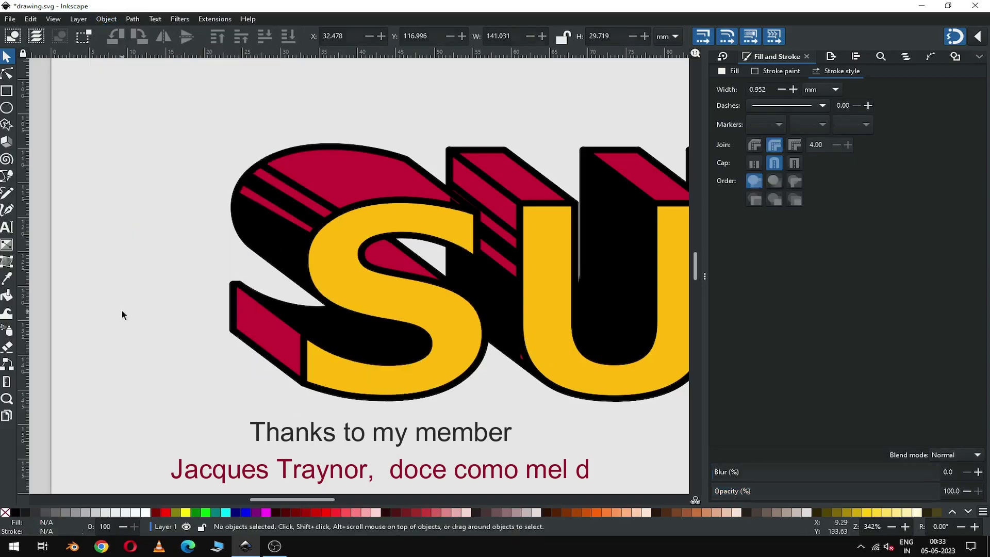
Save the shaded SUPER lettering in drawing.svg.
key("minus")
key("minus")
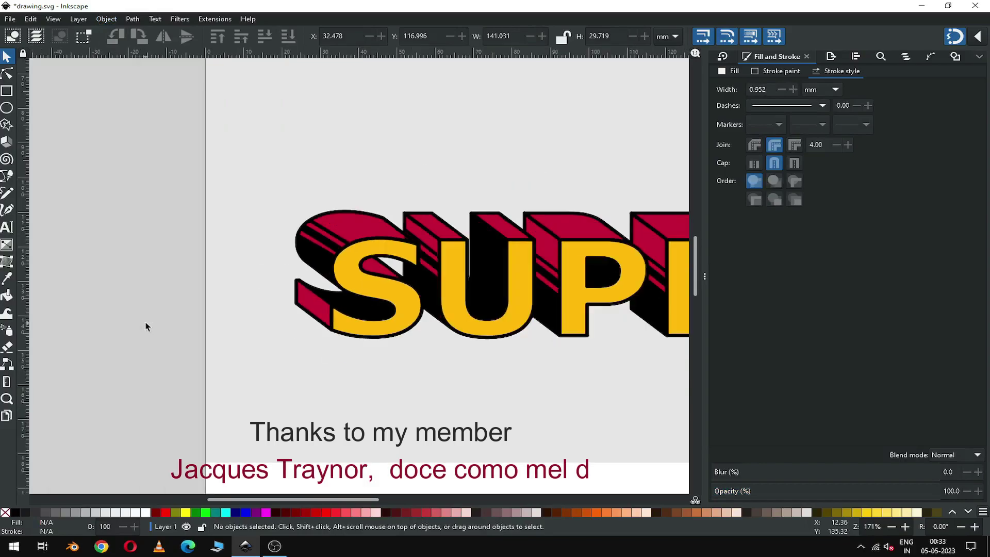
key("minus")
key("minus")
key("minus")
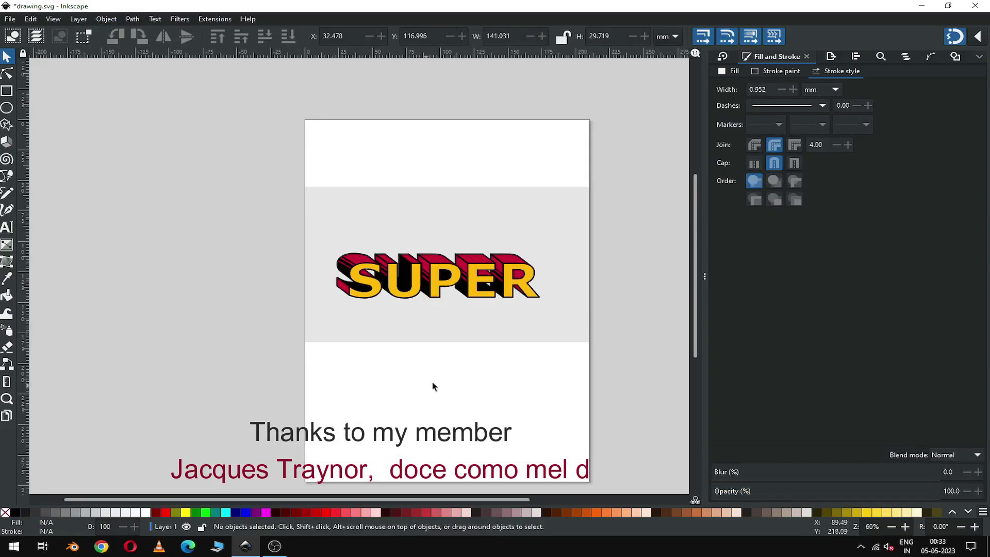
key("z")
left_click_drag(281, 201, 617, 375)
key("ctrl+s")
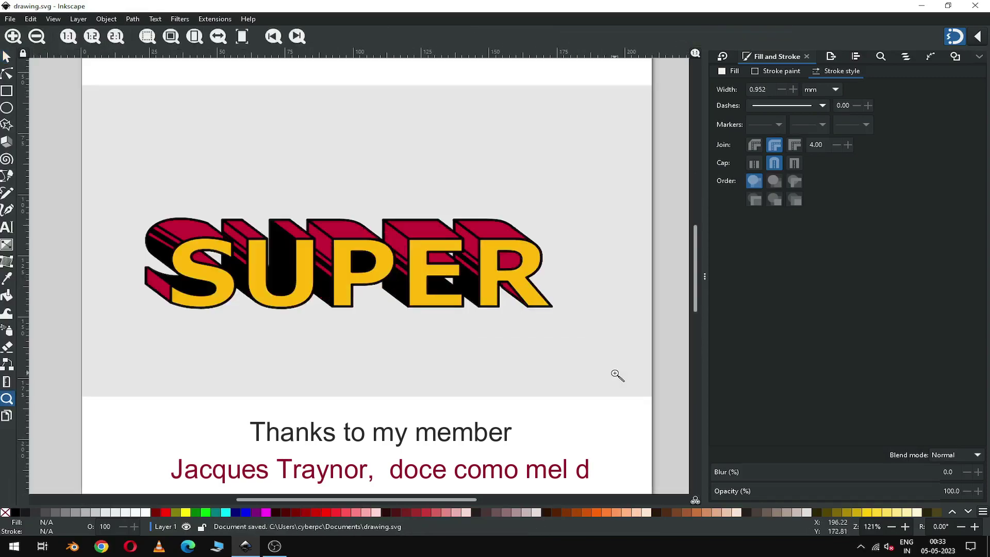